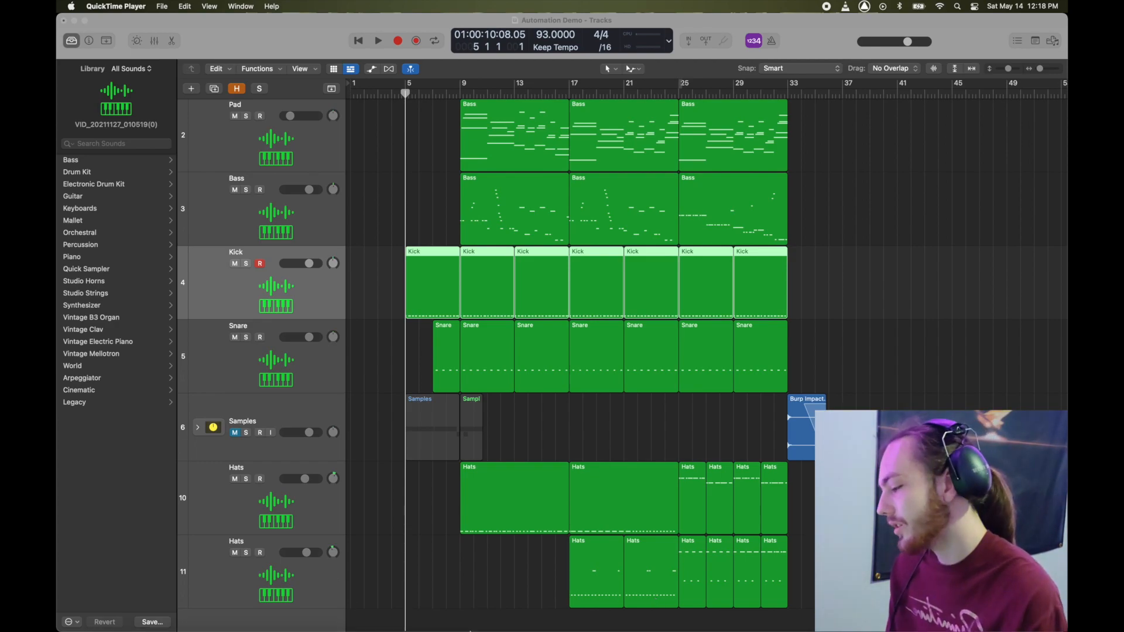
# Switch to VLC and play the source clip VID_20211127_010519(0).mp4 to hear the sampled sound
pyautogui.moveTo(470, 631)
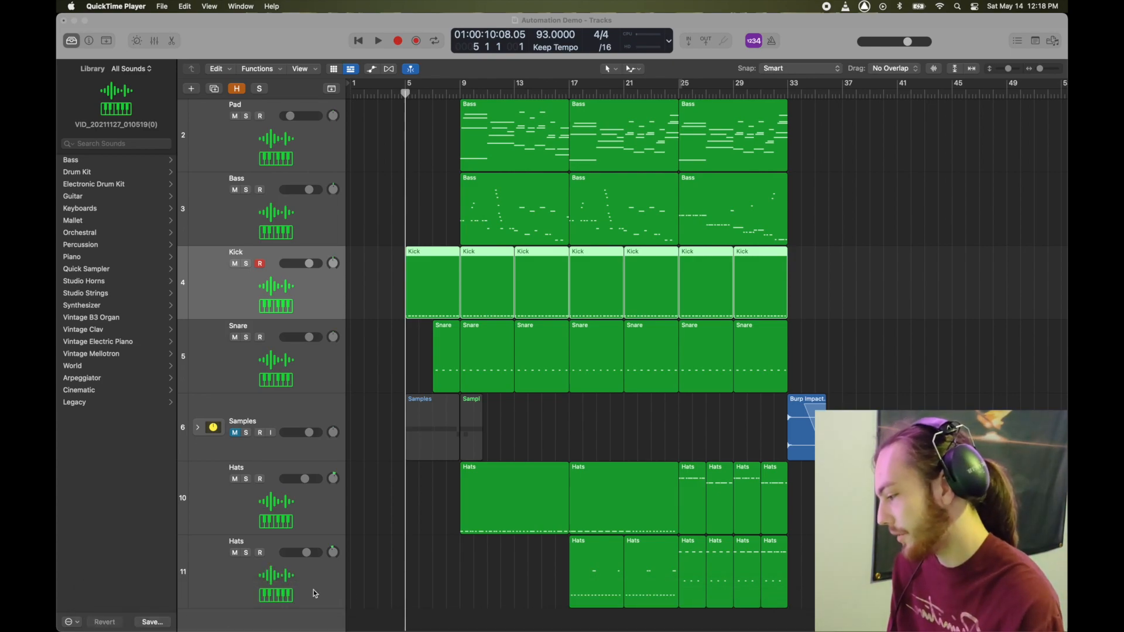
pyautogui.click(228, 610)
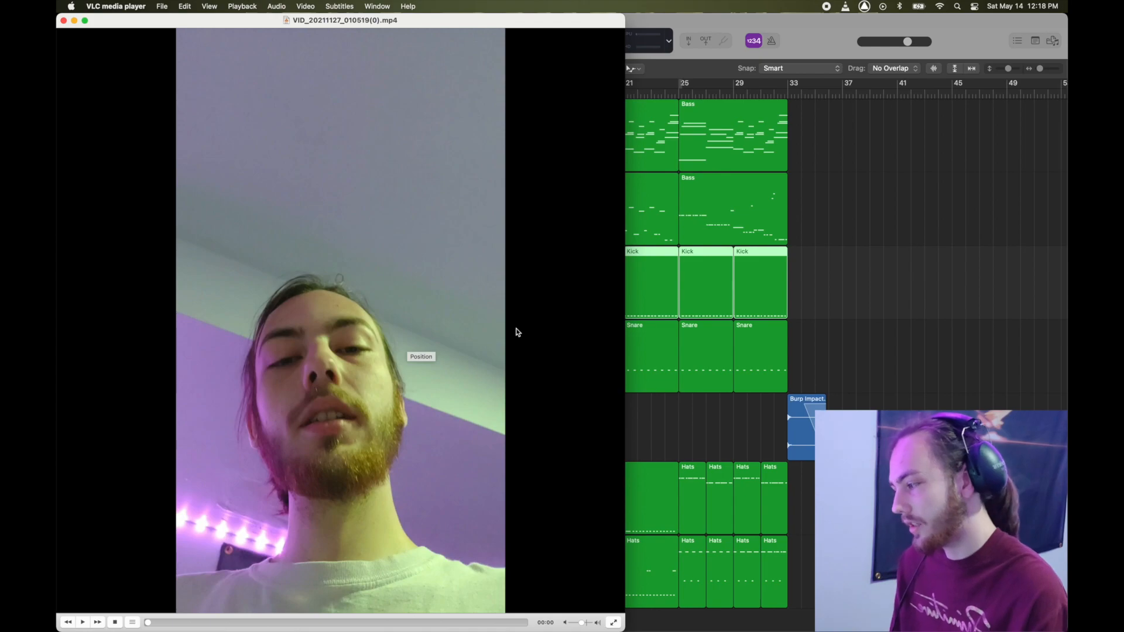
pyautogui.press('space')
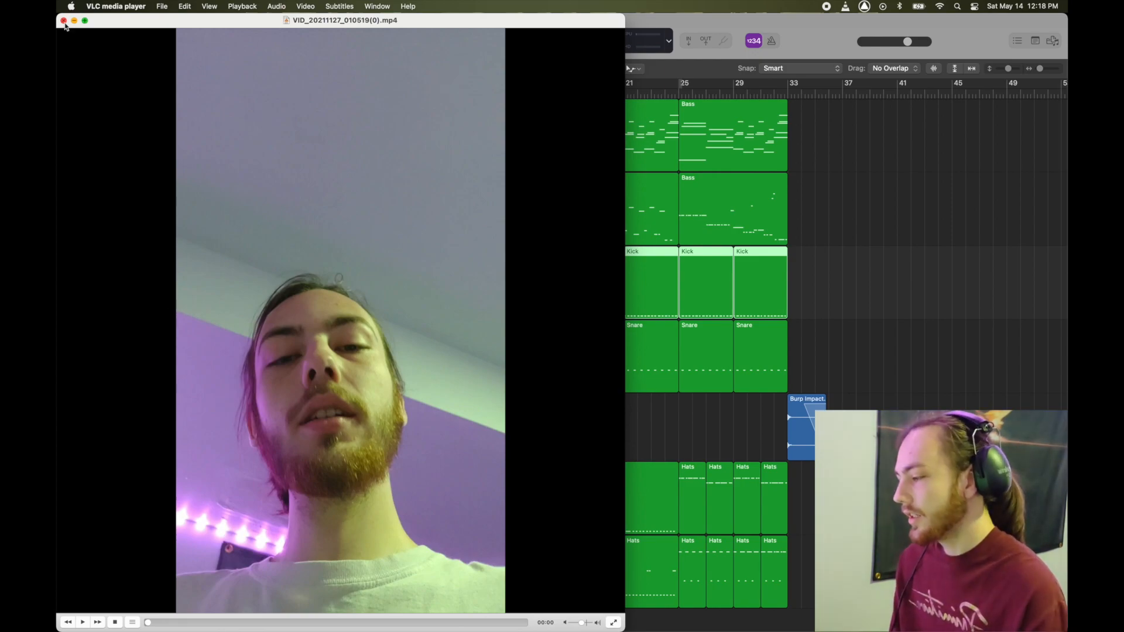
pyautogui.press('space')
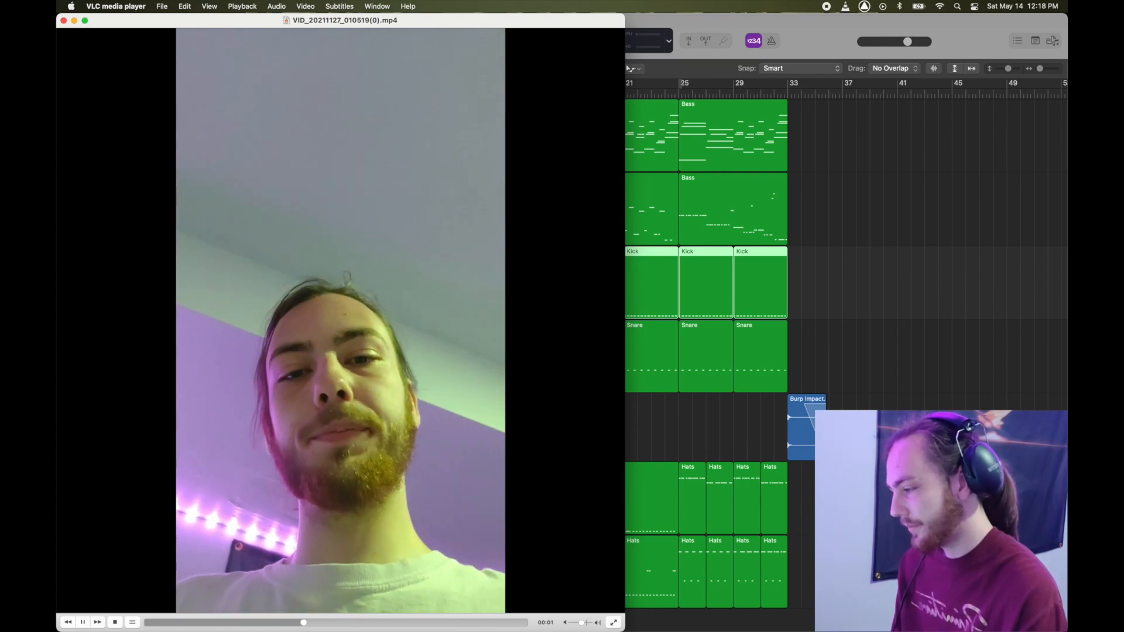
pyautogui.press('space')
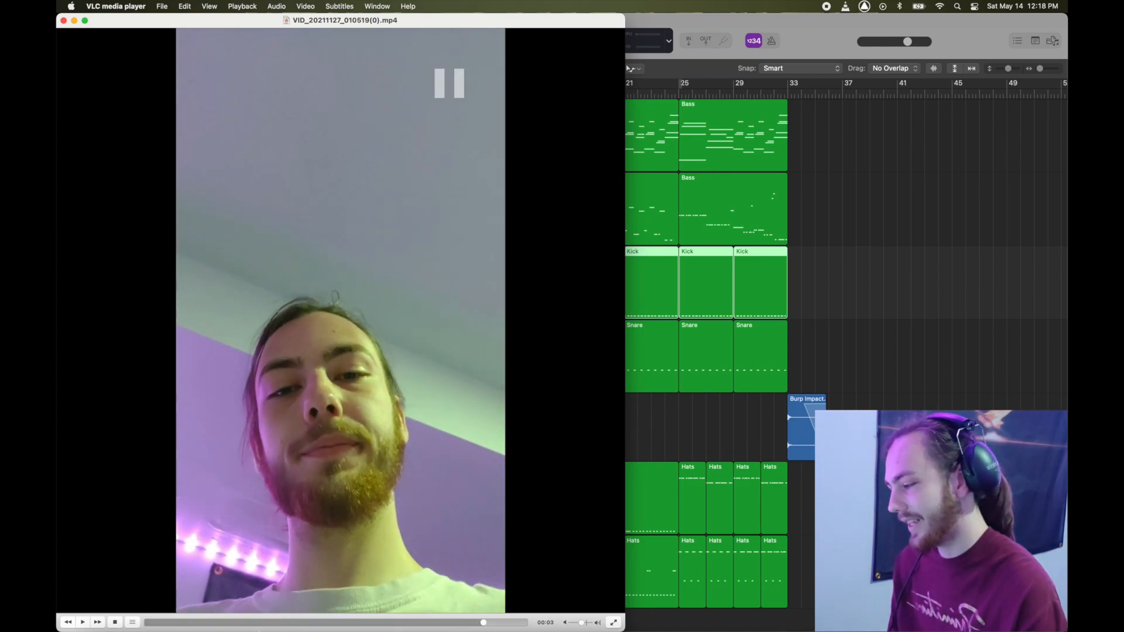
# Replay the middle section of the source clip twice and close the video window
pyautogui.click(368, 624)
pyautogui.press('space')
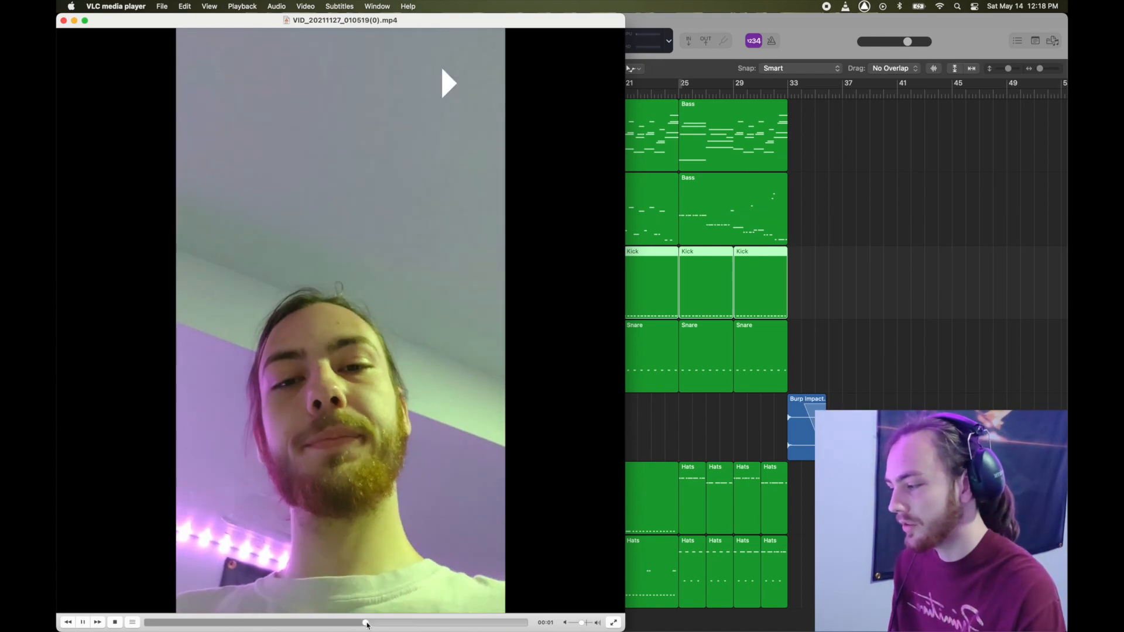
pyautogui.press('space')
pyautogui.click(337, 623)
pyautogui.press('space')
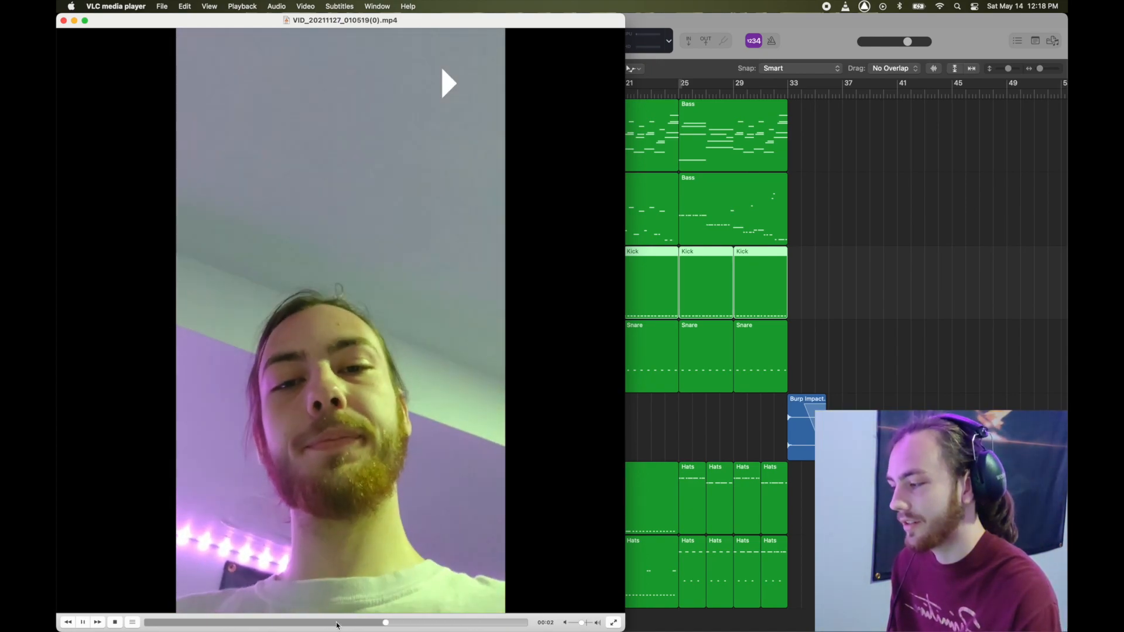
pyautogui.click(63, 21)
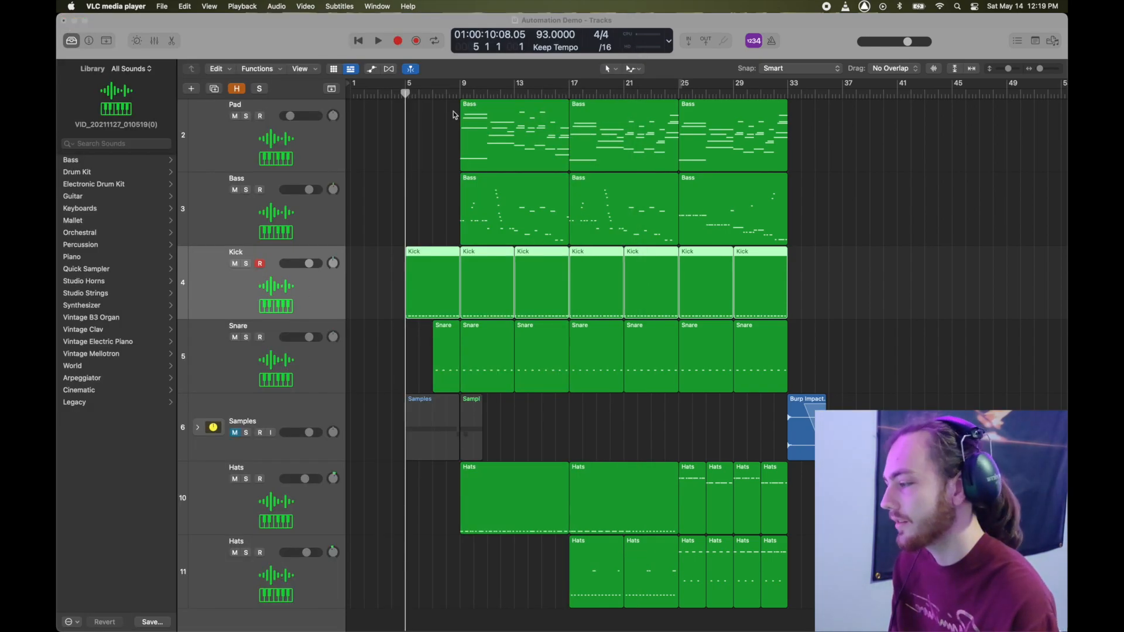
# In Logic Pro, disarm the Kick track and examine the sampled region in its Quick Sampler
pyautogui.click(261, 265)
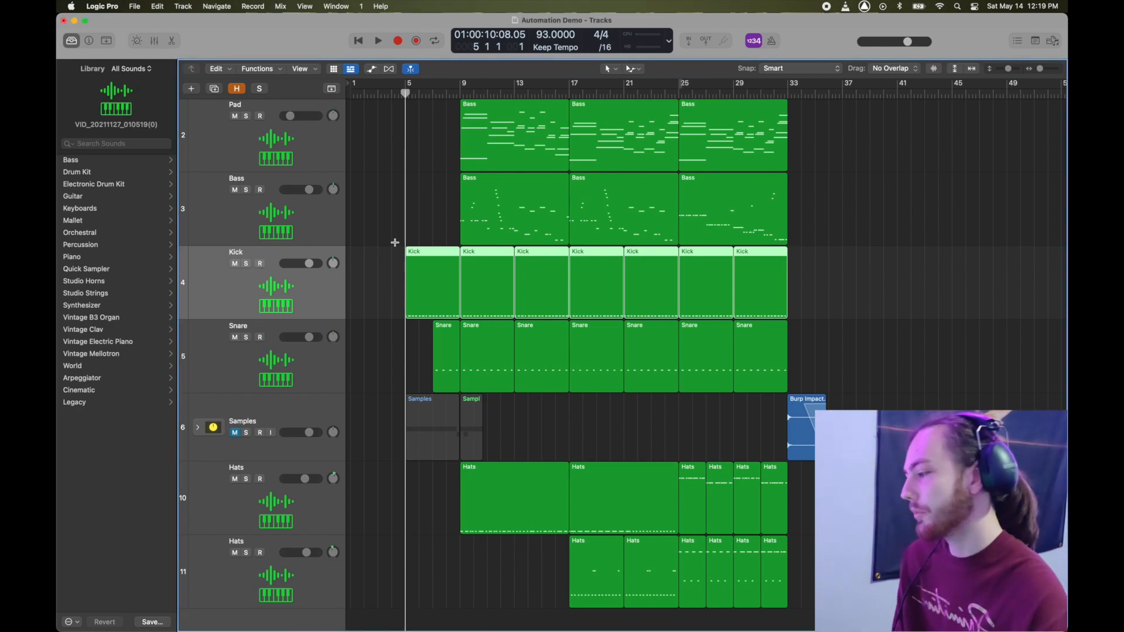
pyautogui.click(125, 103)
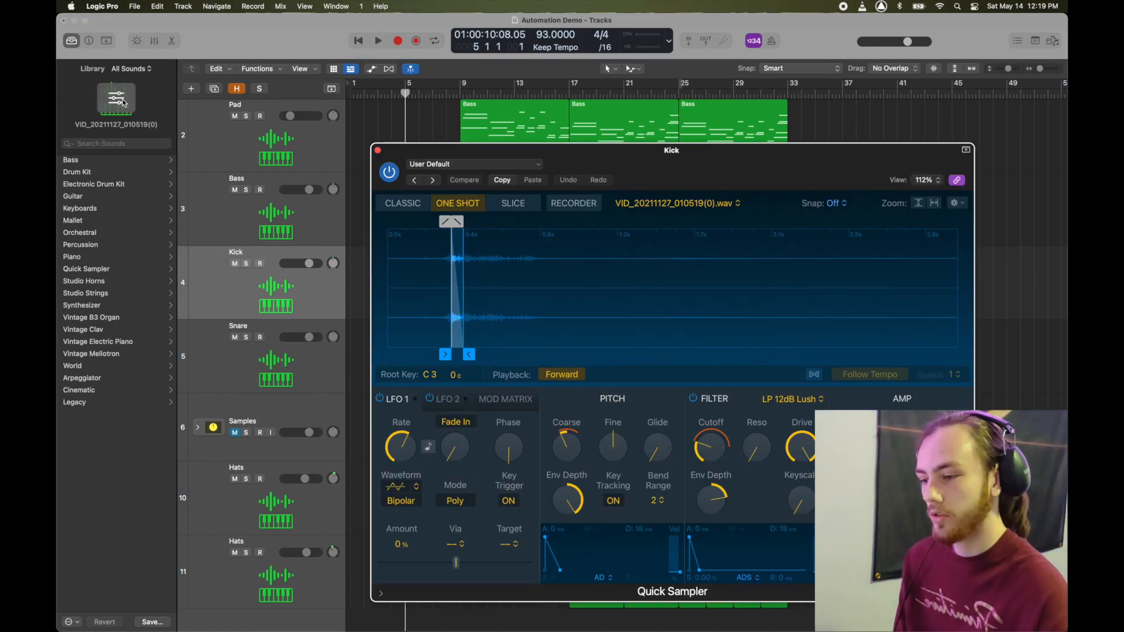
pyautogui.moveTo(555, 161); pyautogui.dragTo(436, 122)
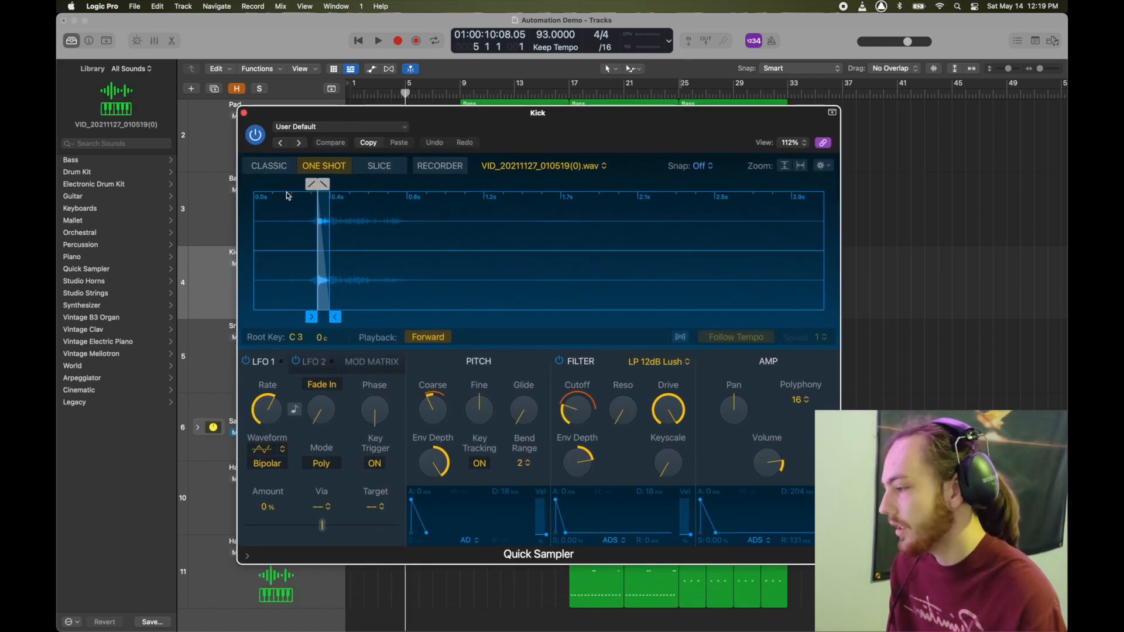
pyautogui.scroll(5, 339, 300)
pyautogui.scroll(8, 339, 301)
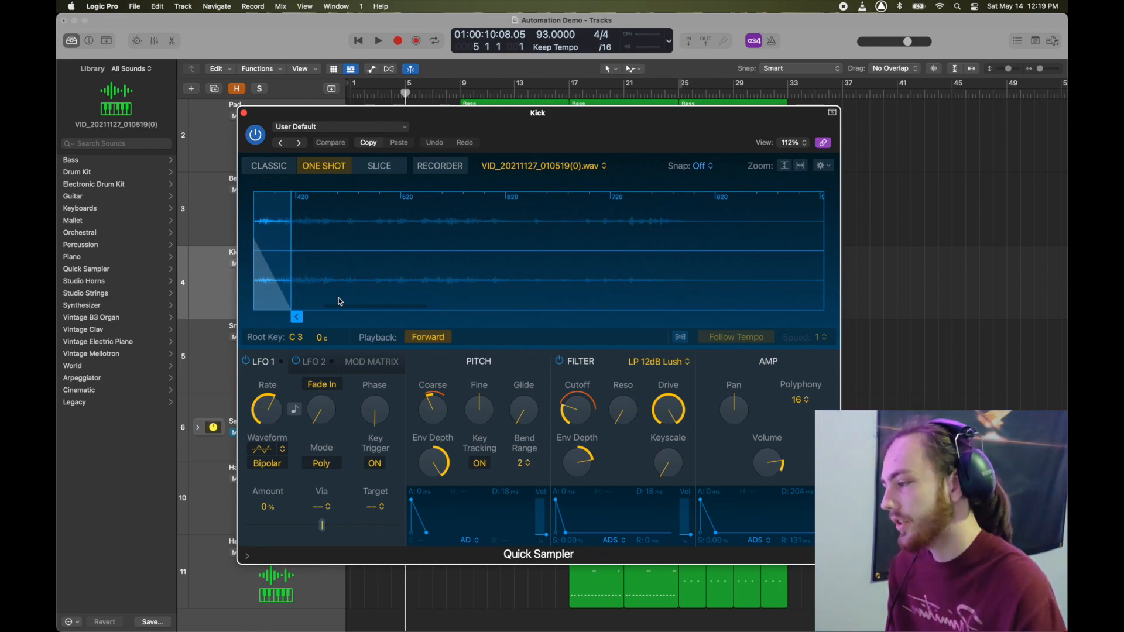
pyautogui.scroll(6, 340, 301)
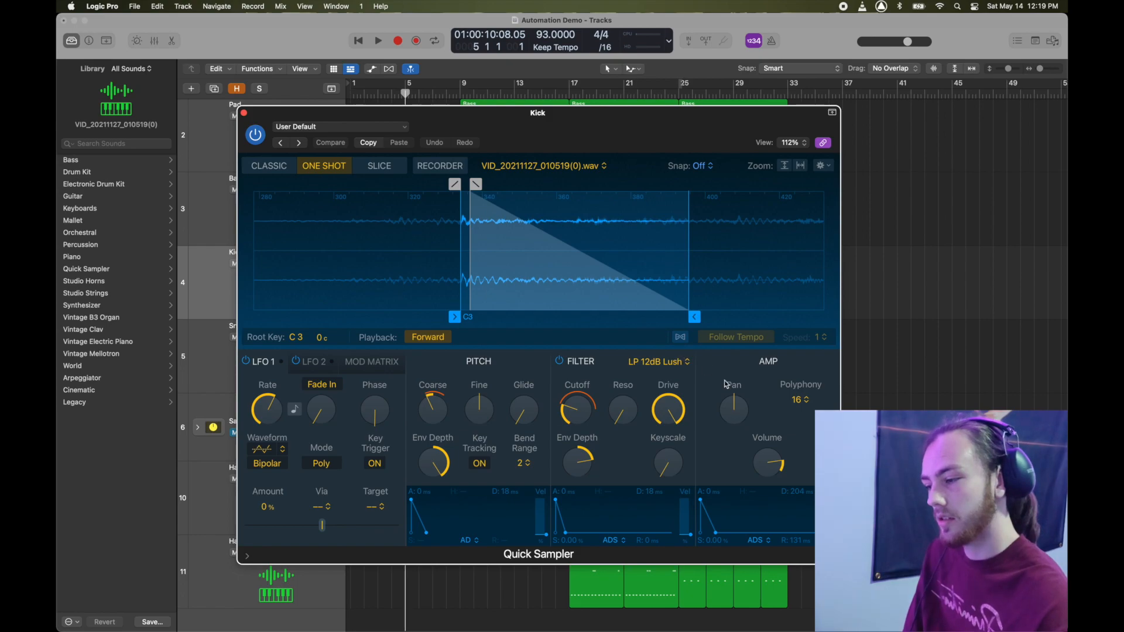
# Turn off the filter in the Kick's Quick Sampler and play the track looped over bars 5 to 7
pyautogui.click(560, 361)
pyautogui.press('space')
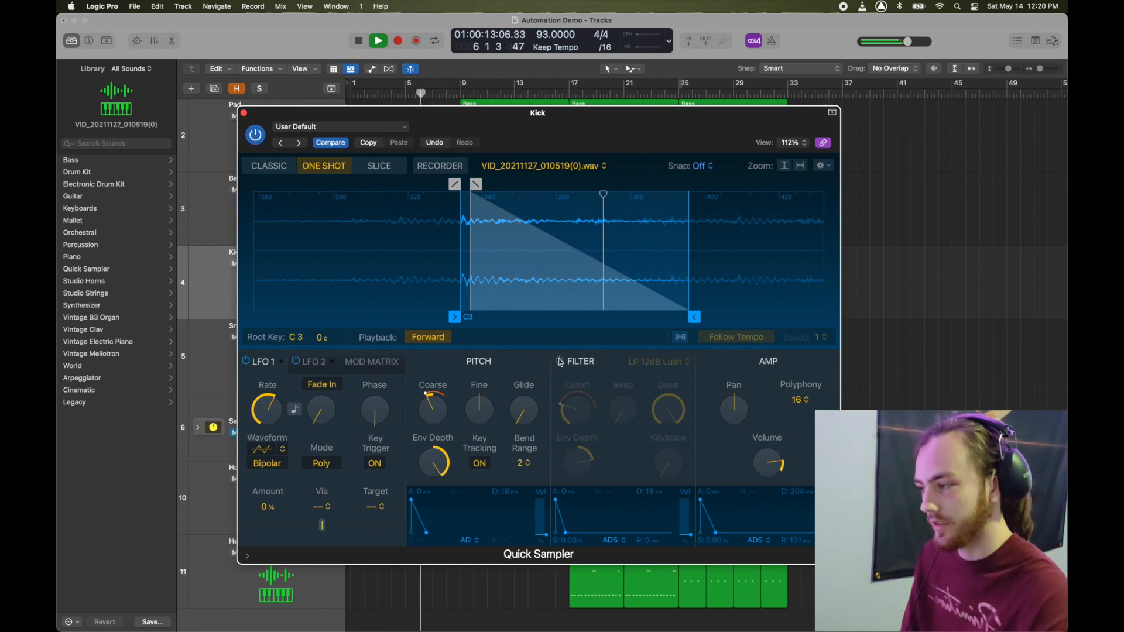
pyautogui.press('c')
pyautogui.press('space')
pyautogui.click(408, 84)
pyautogui.press('space')
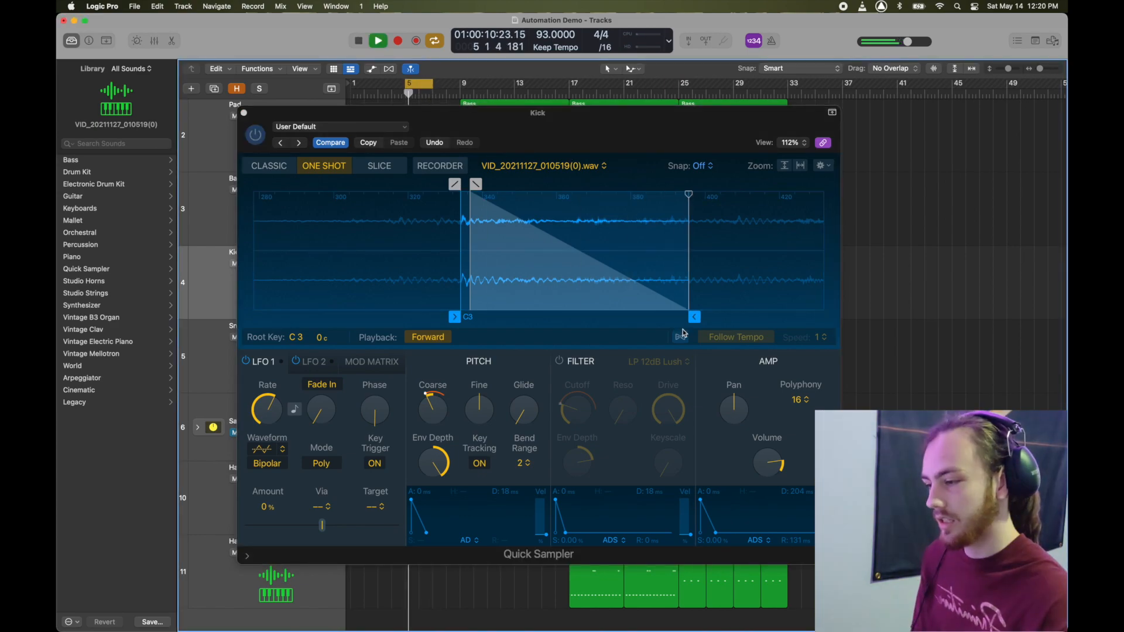
# Turn the Kick sampler's filter back on, close the Quick Sampler and stop playback
pyautogui.click(560, 361)
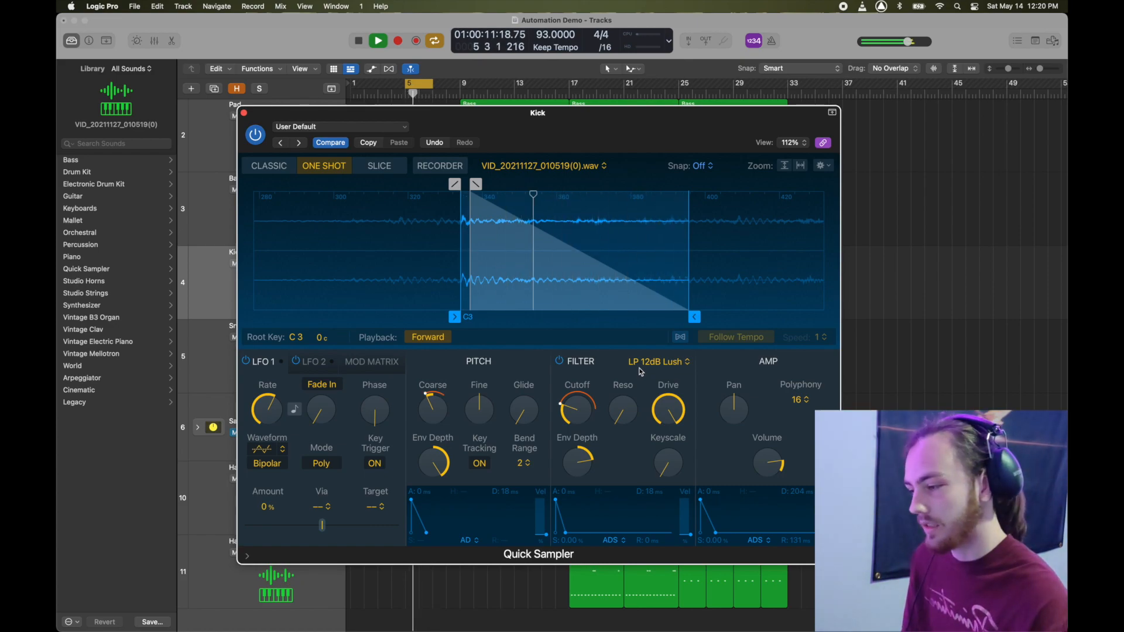
pyautogui.click(244, 115)
pyautogui.press('space')
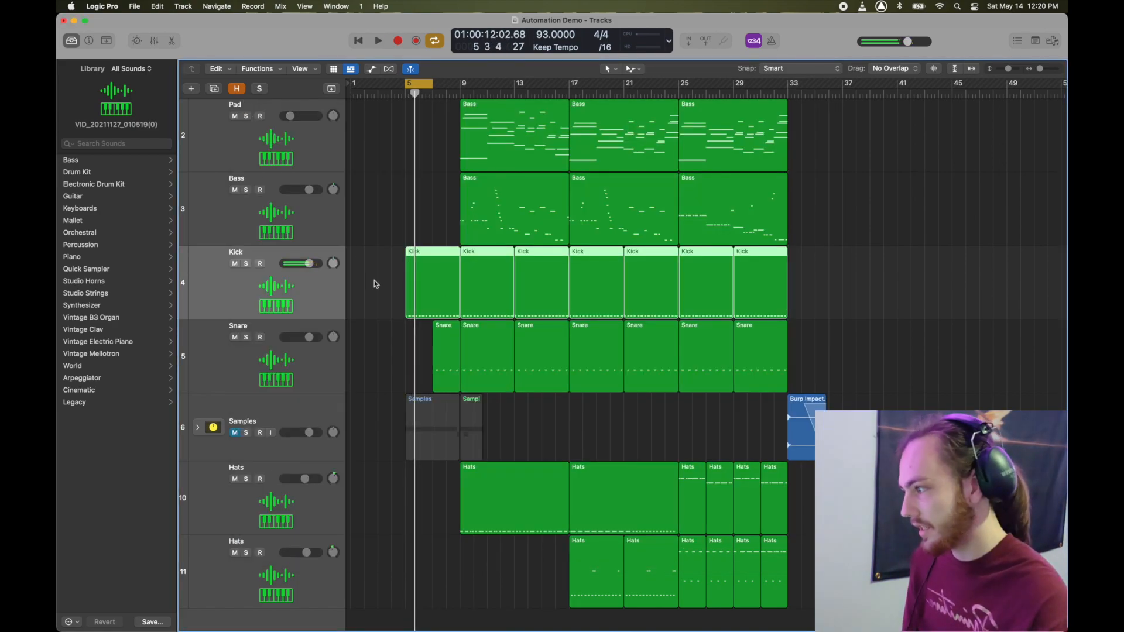
# Open the Snare track's Quick Sampler, examine the Long Burp.wav waveform and its fade, and close the instrument window
pyautogui.click(261, 331)
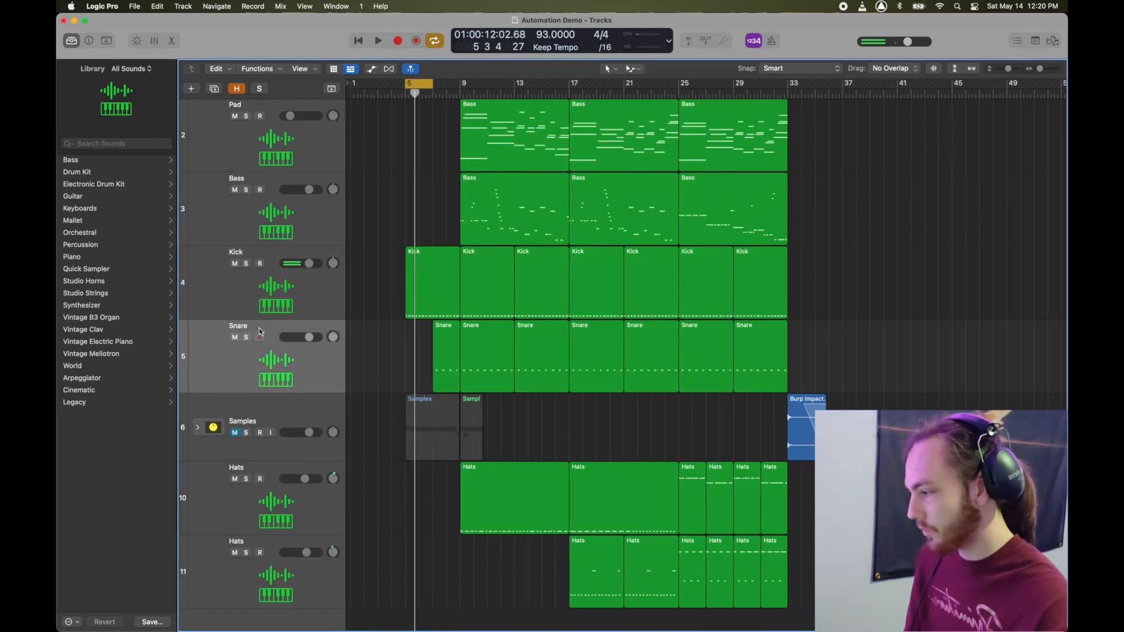
pyautogui.click(130, 101)
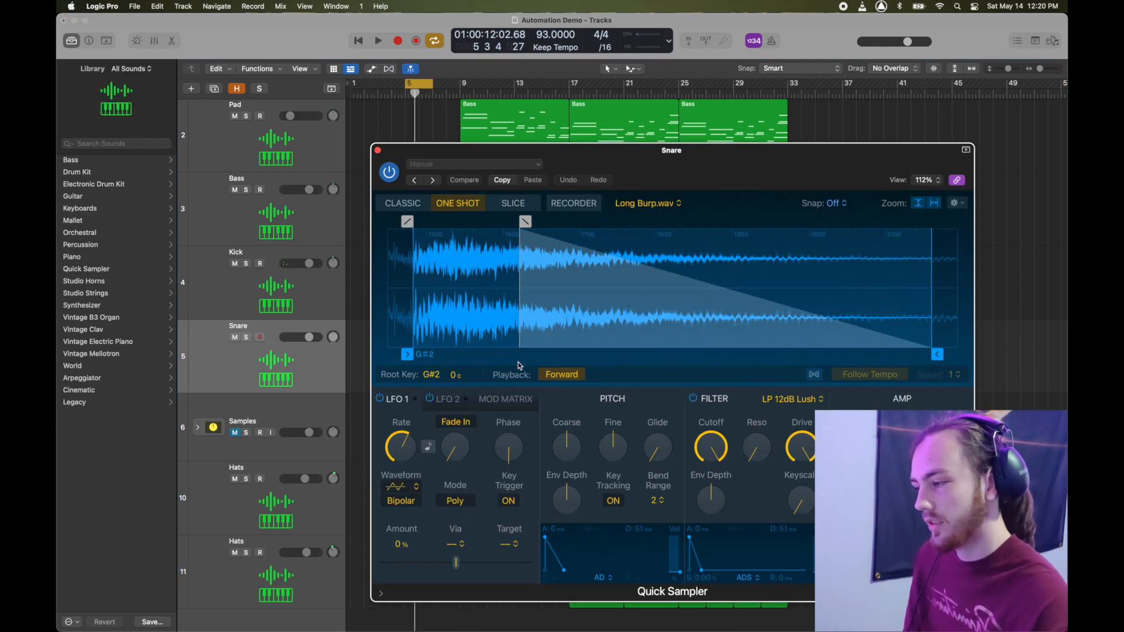
pyautogui.scroll(-10, 474, 331)
pyautogui.hscroll(-5, 474, 332)
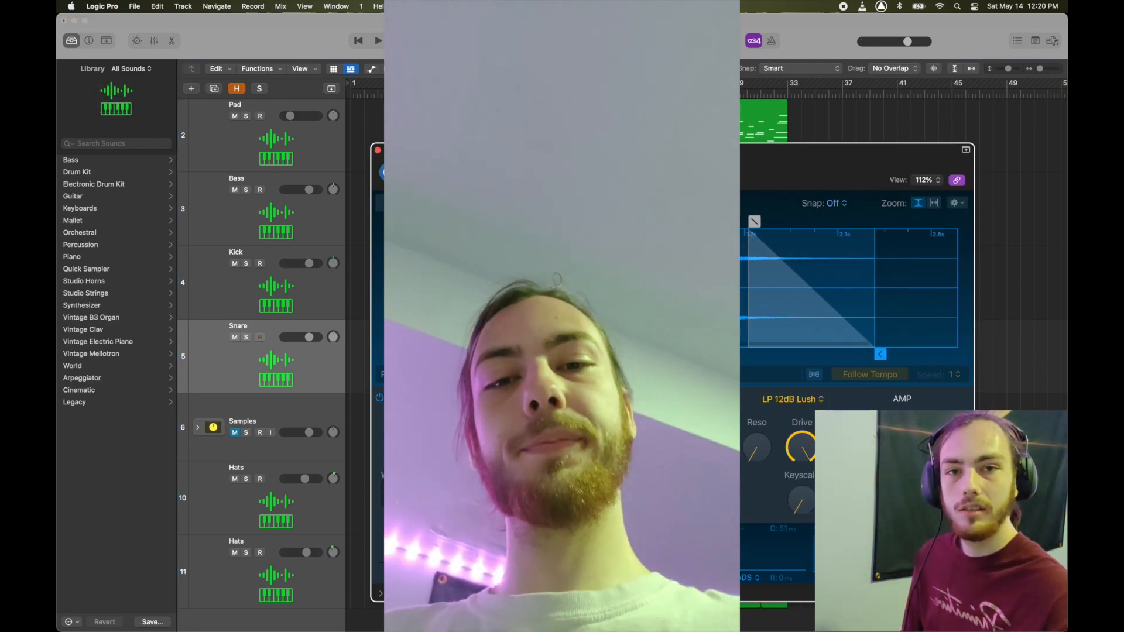
pyautogui.scroll(-3, 474, 331)
pyautogui.scroll(10, 792, 305)
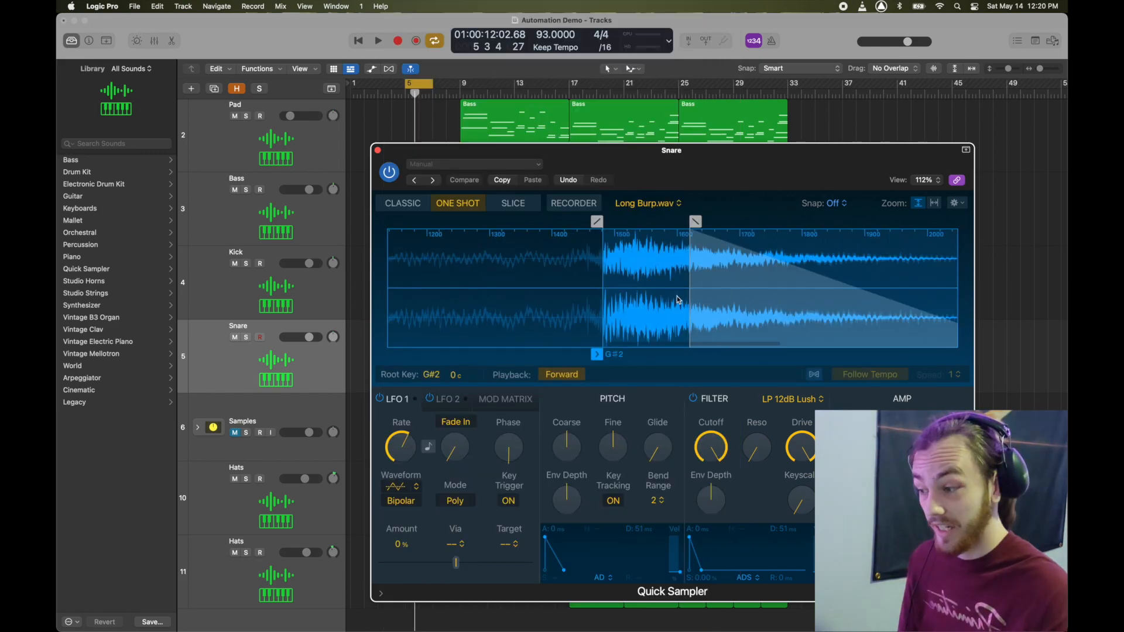
pyautogui.hscroll(3, 638, 305)
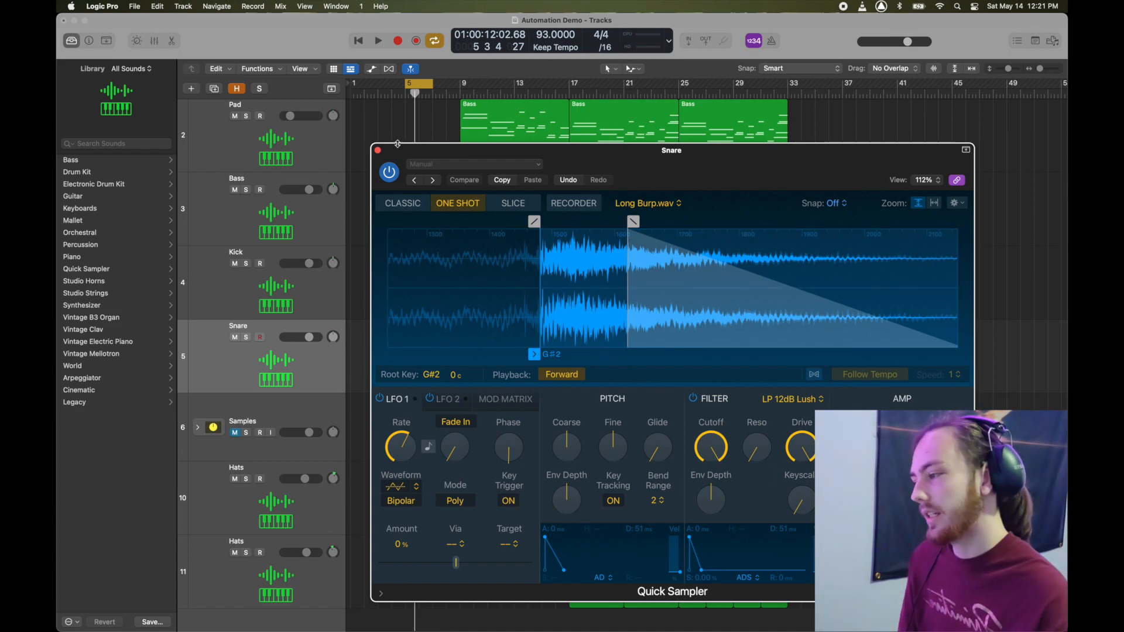
pyautogui.click(379, 151)
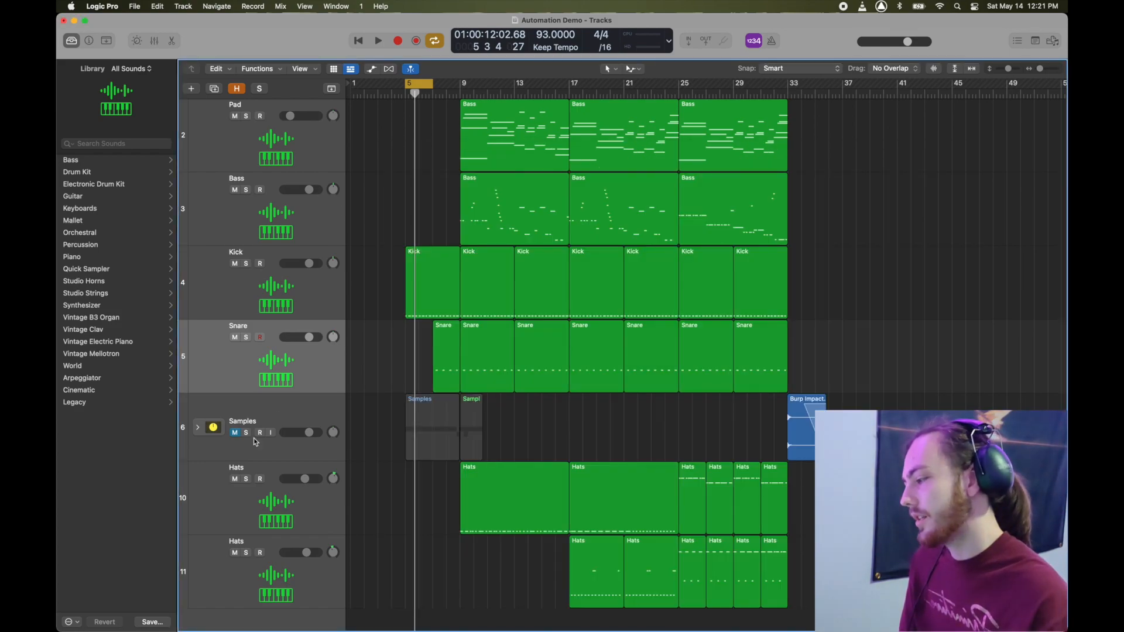
# Show the Snare track's channel strip in the inspector and open its Channel EQ
pyautogui.scroll(-1, 397, 384)
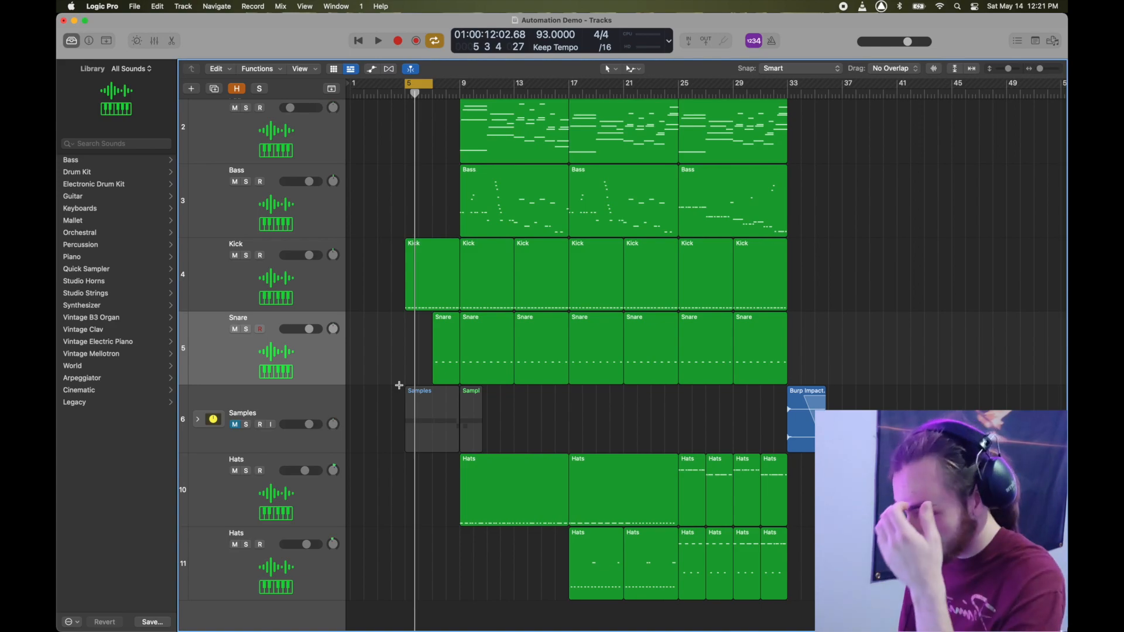
pyautogui.click(89, 41)
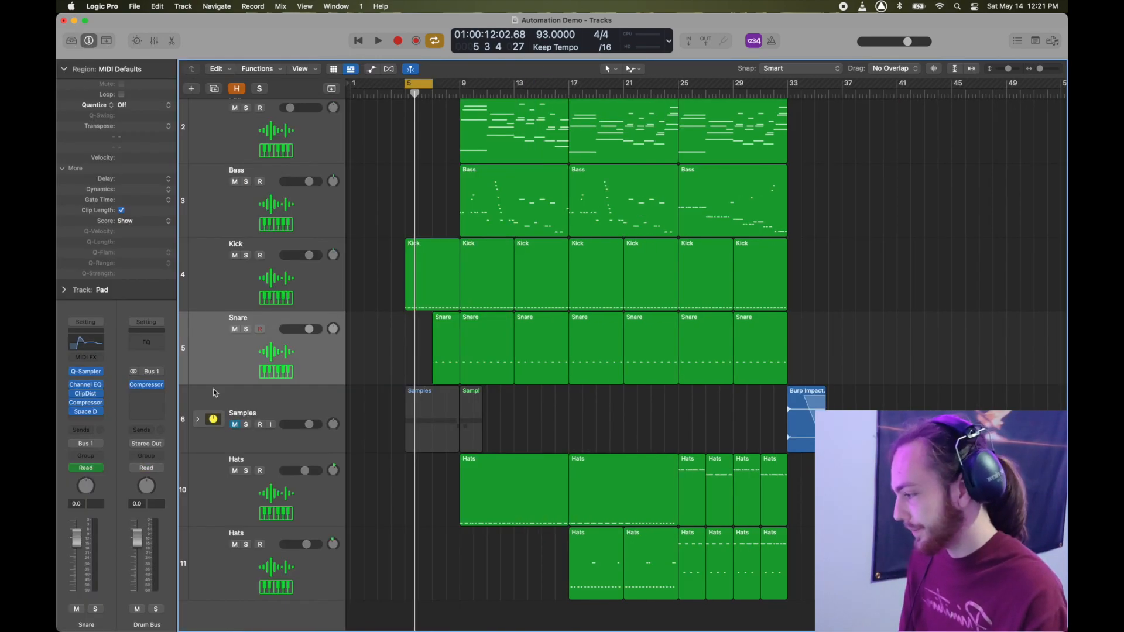
pyautogui.click(88, 386)
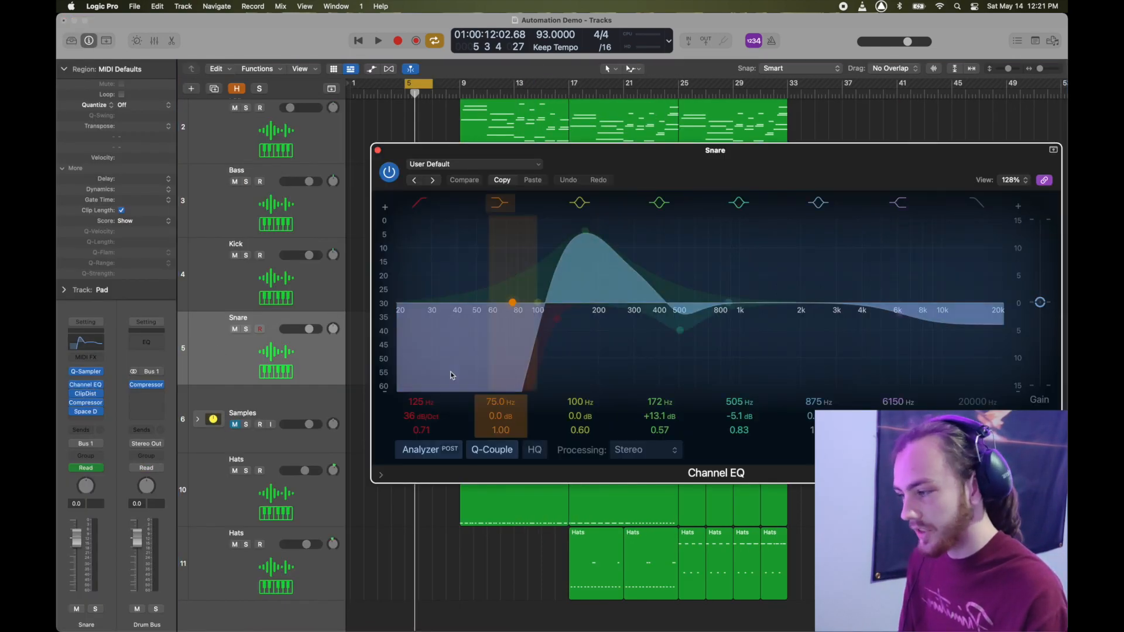
# Loop bars 7 to 9 with the Snare's Channel EQ, ClipDist, Compressor and Space D bypassed and the Kick track muted
pyautogui.moveTo(418, 83); pyautogui.dragTo(447, 83)
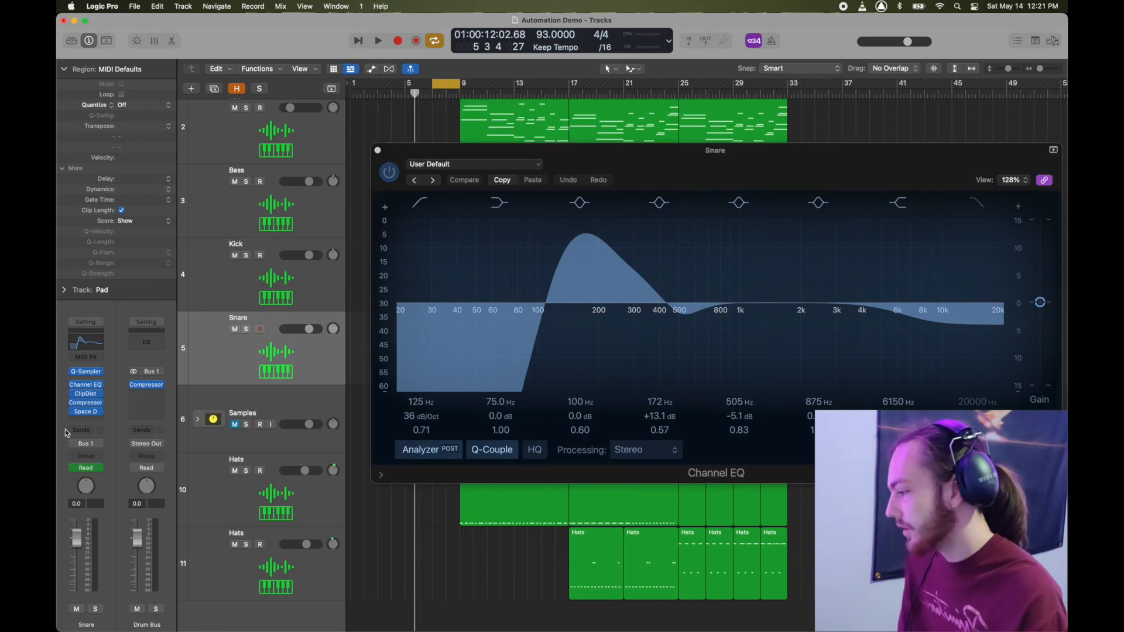
pyautogui.click(72, 384)
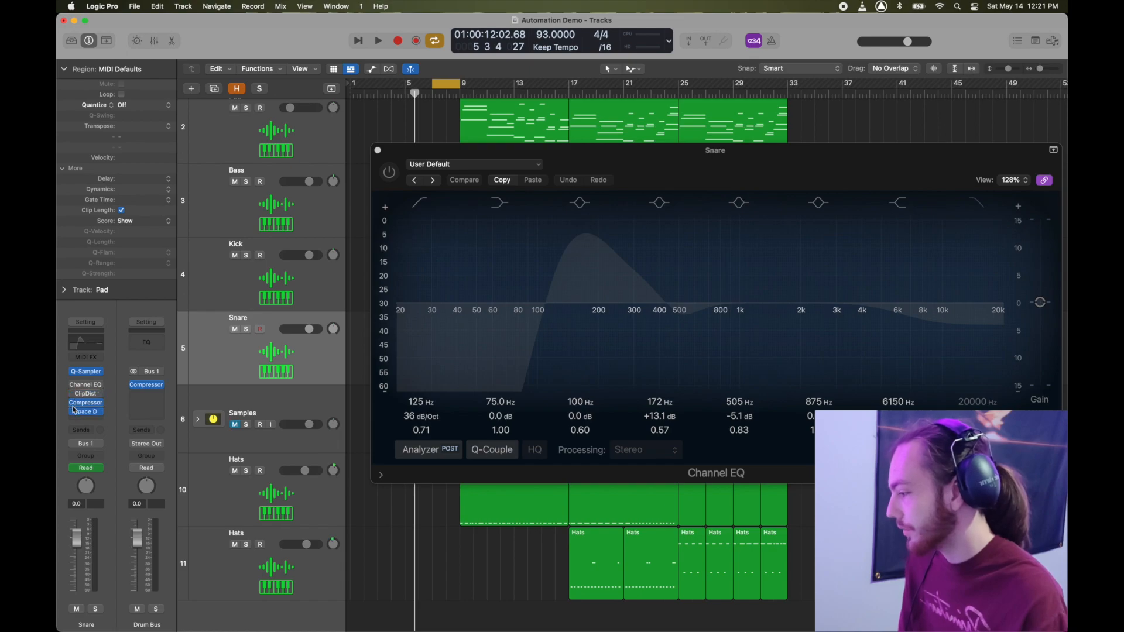
pyautogui.press('space')
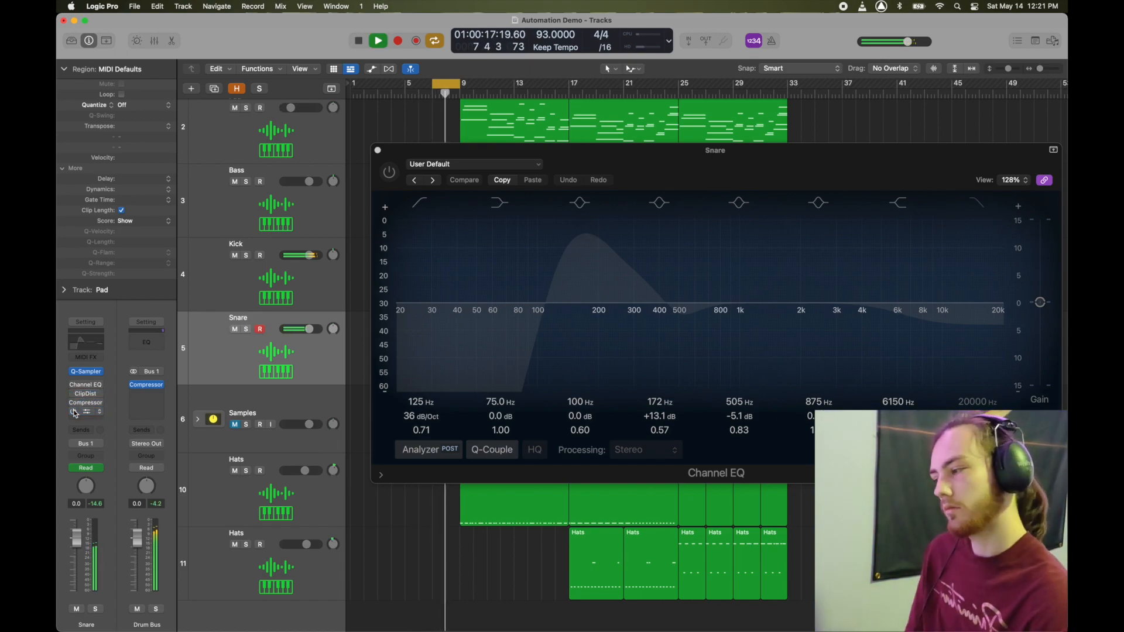
pyautogui.click(235, 256)
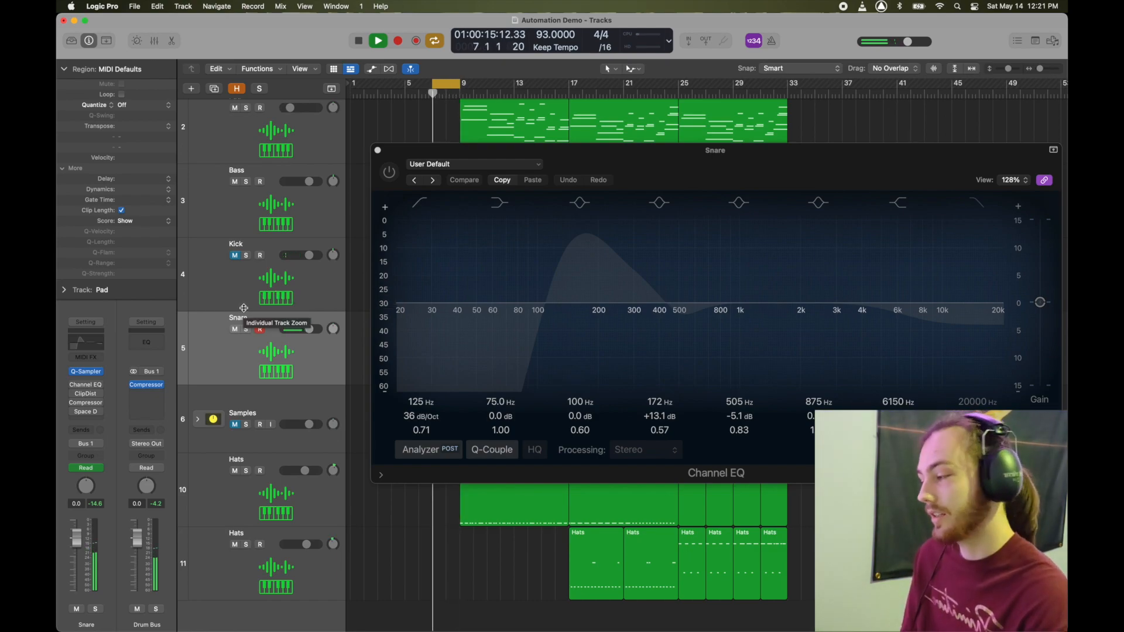
# Re-enable the Snare's Channel EQ, compare the sound with it off and on during playback, and close its window
pyautogui.click(73, 385)
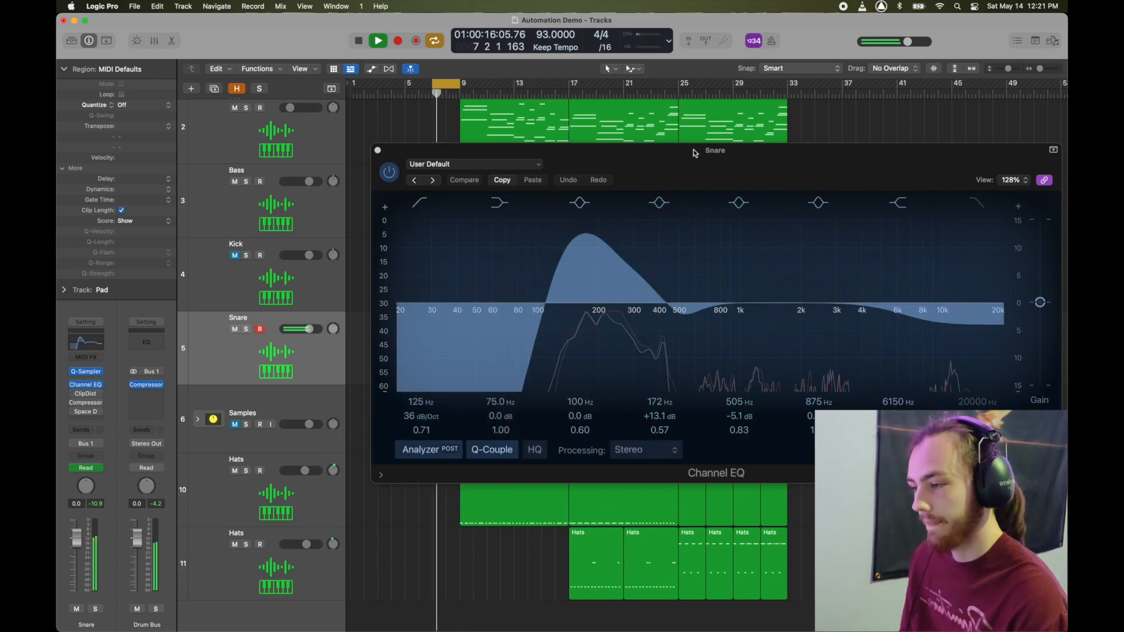
pyautogui.moveTo(690, 152); pyautogui.dragTo(480, 158)
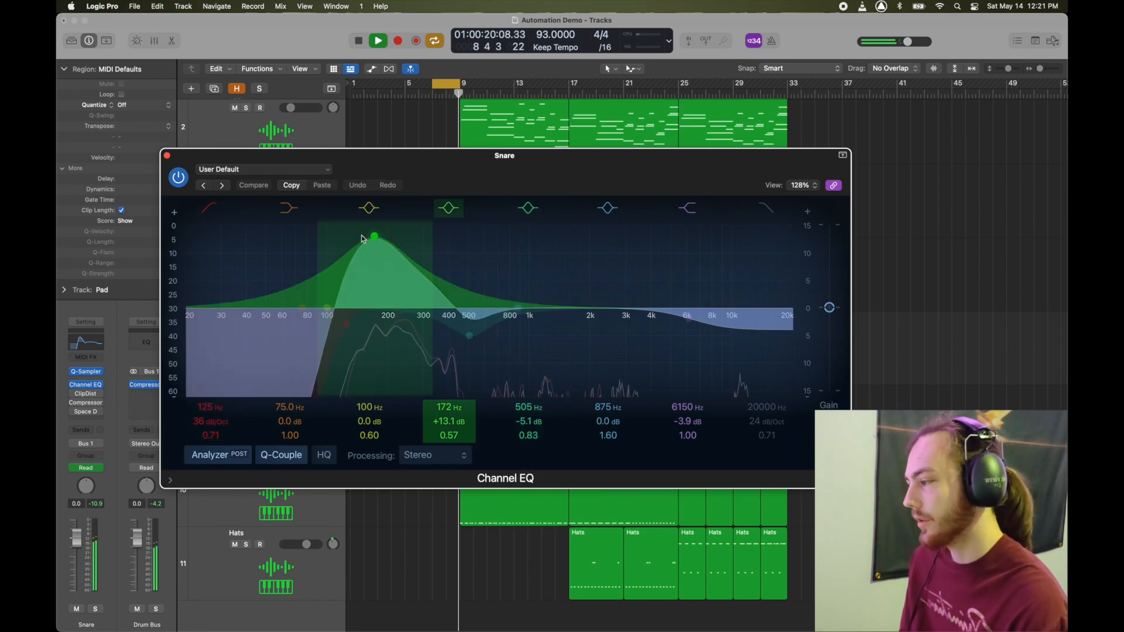
pyautogui.click(186, 179)
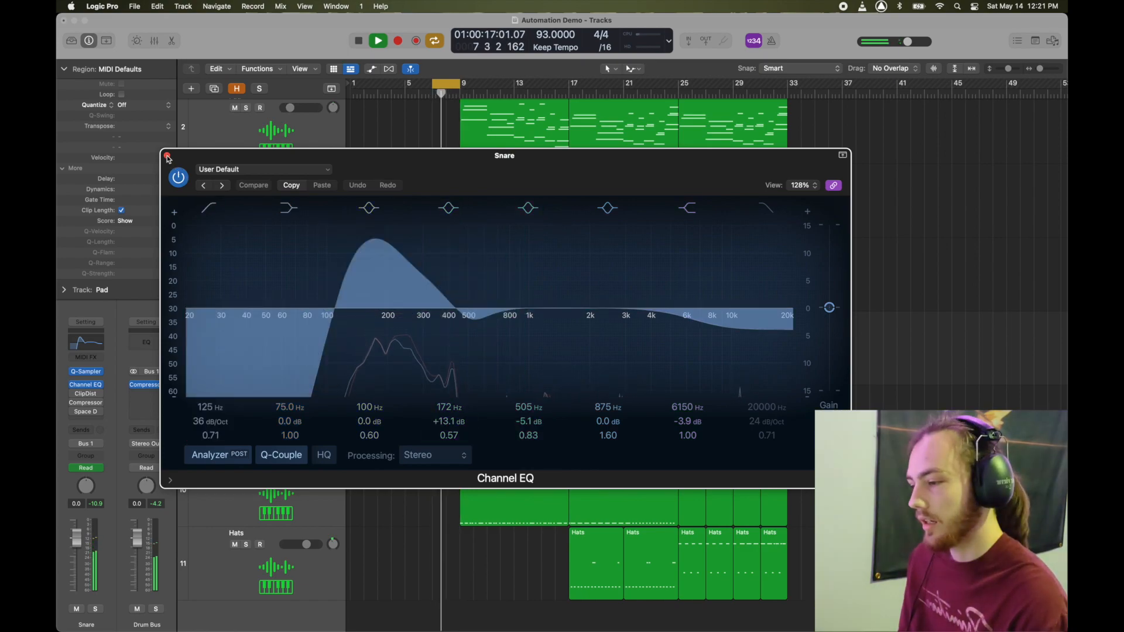
pyautogui.click(178, 176)
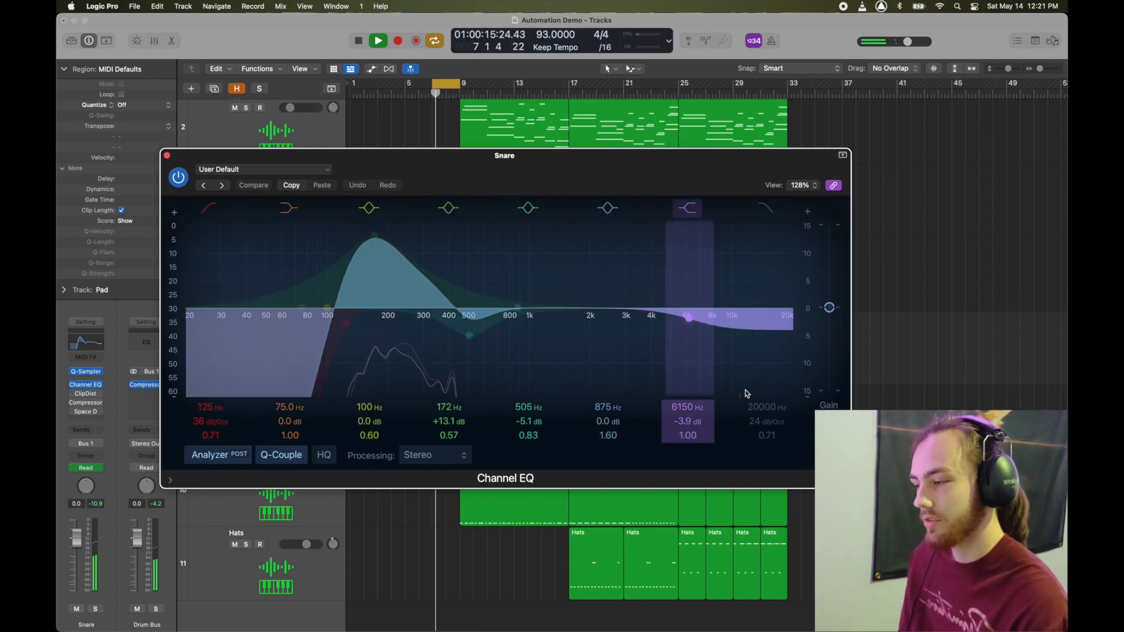
pyautogui.click(167, 155)
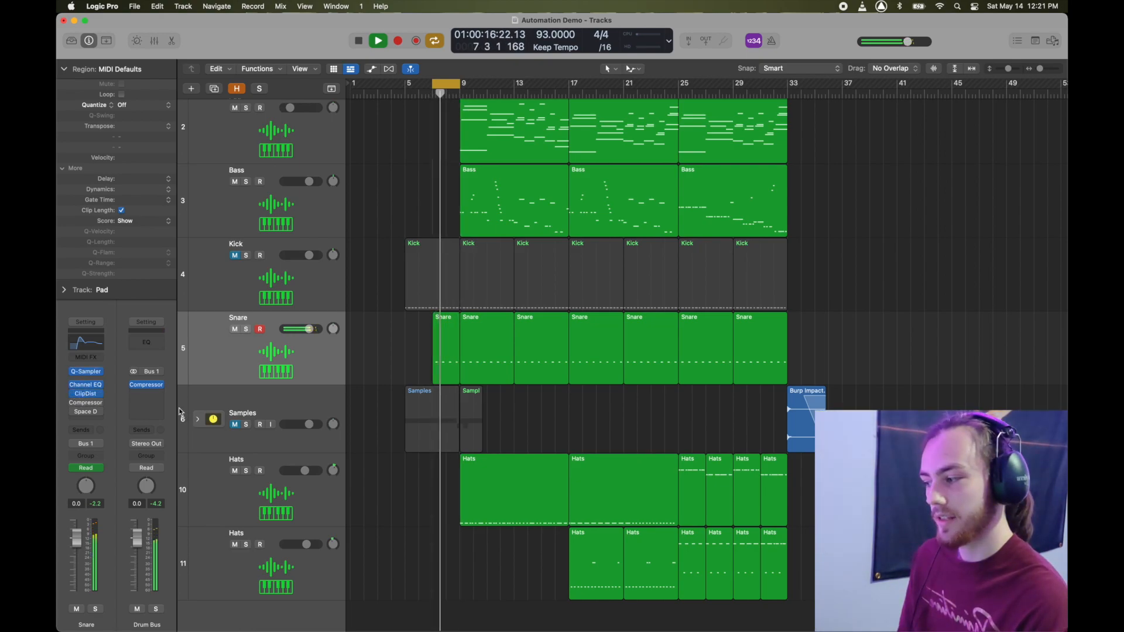
# Examine the settings of the Snare's Clip Distortion and Space Designer during playback, close each window, and stop playback
pyautogui.click(87, 395)
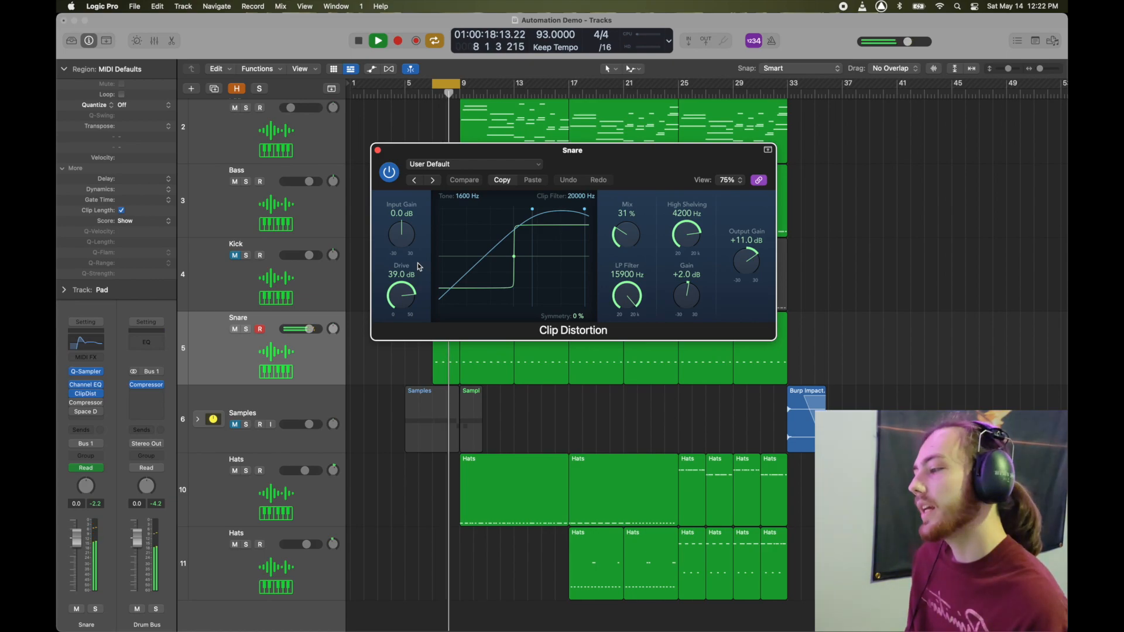
pyautogui.click(377, 152)
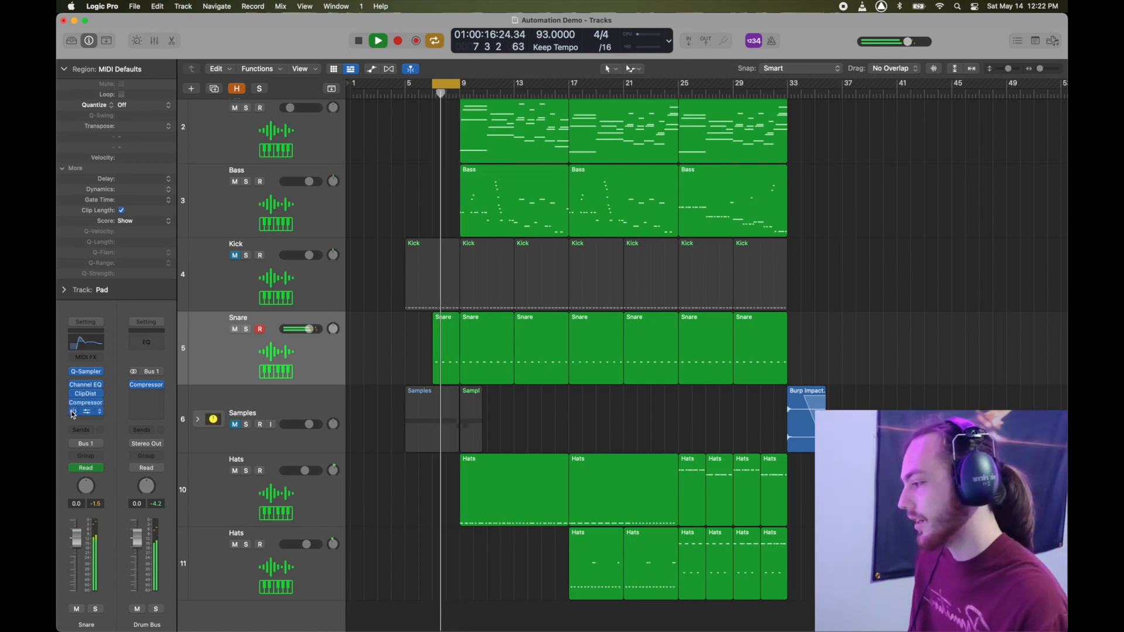
pyautogui.click(86, 412)
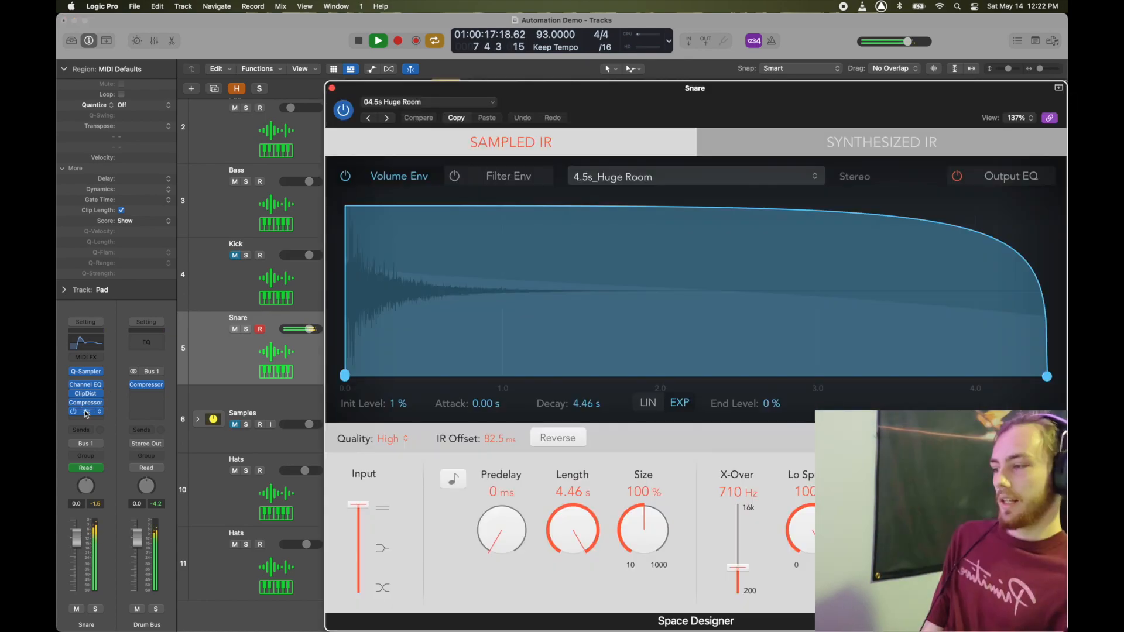
pyautogui.click(332, 88)
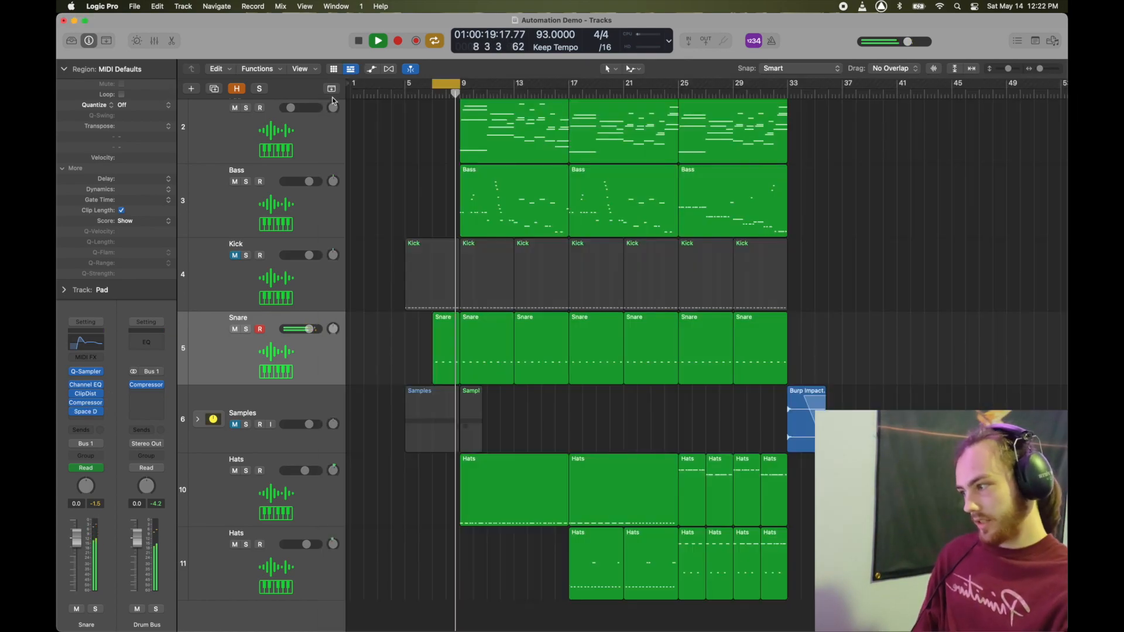
pyautogui.press('space')
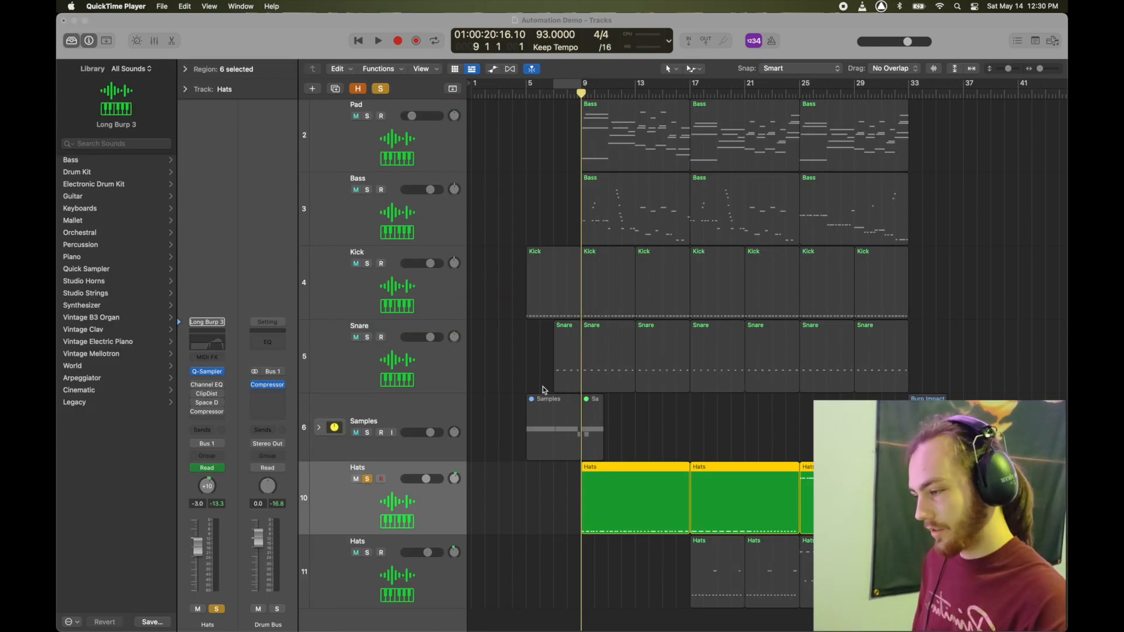
# Open the first Hats track's Quick Sampler and examine the trimmed Long Burp 3.wav waveform and its fade up close
pyautogui.doubleClick(110, 99)
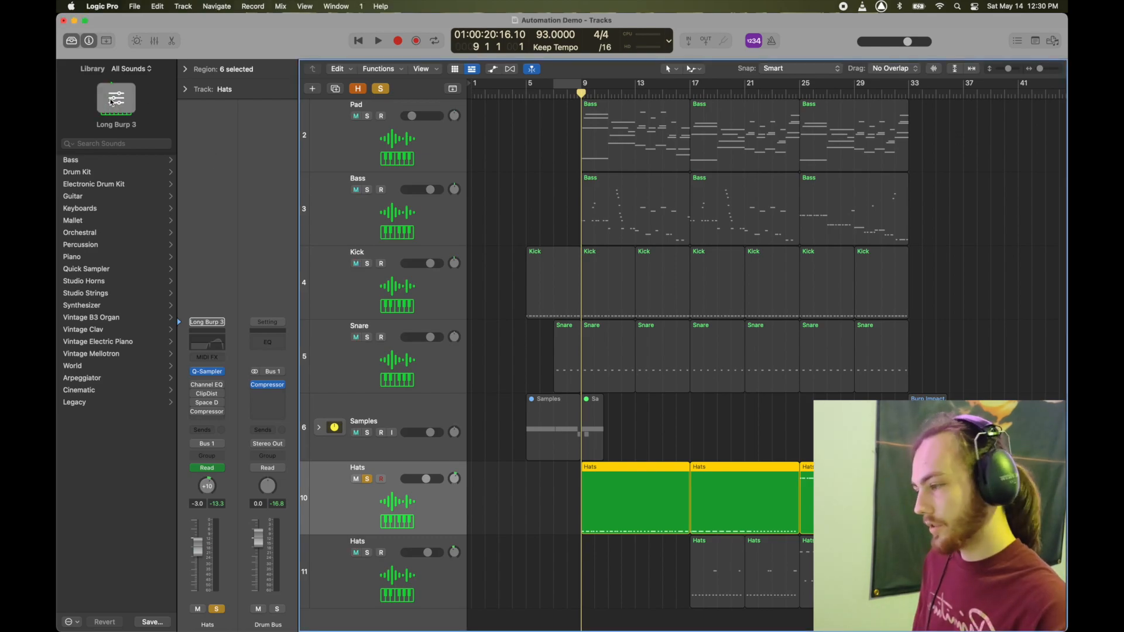
pyautogui.moveTo(714, 153); pyautogui.dragTo(588, 101)
pyautogui.scroll(5, 469, 276)
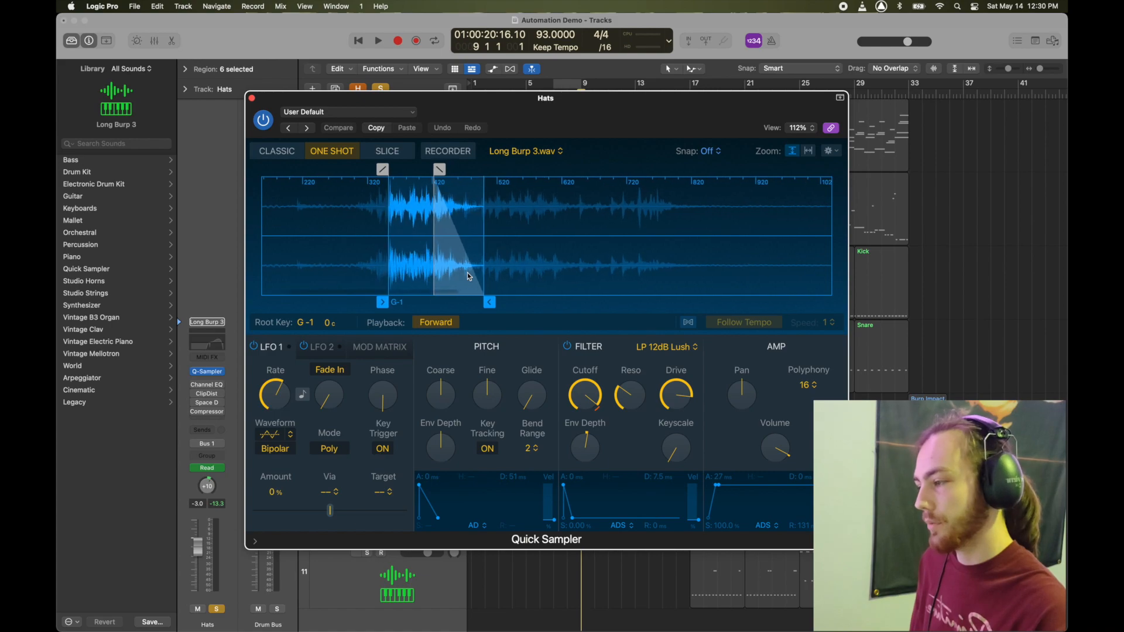
pyautogui.hscroll(-1, 469, 276)
pyautogui.hscroll(-3, 469, 276)
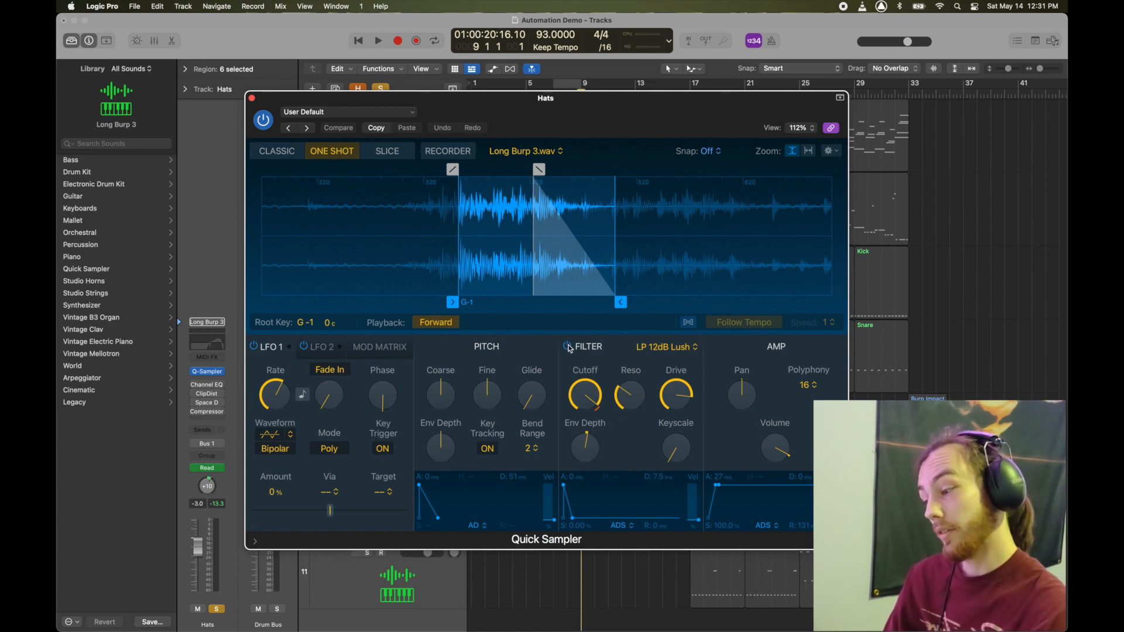
# Play the Hats track, compare its sound with the Quick Sampler filter off and on, and close the instrument window
pyautogui.press('space')
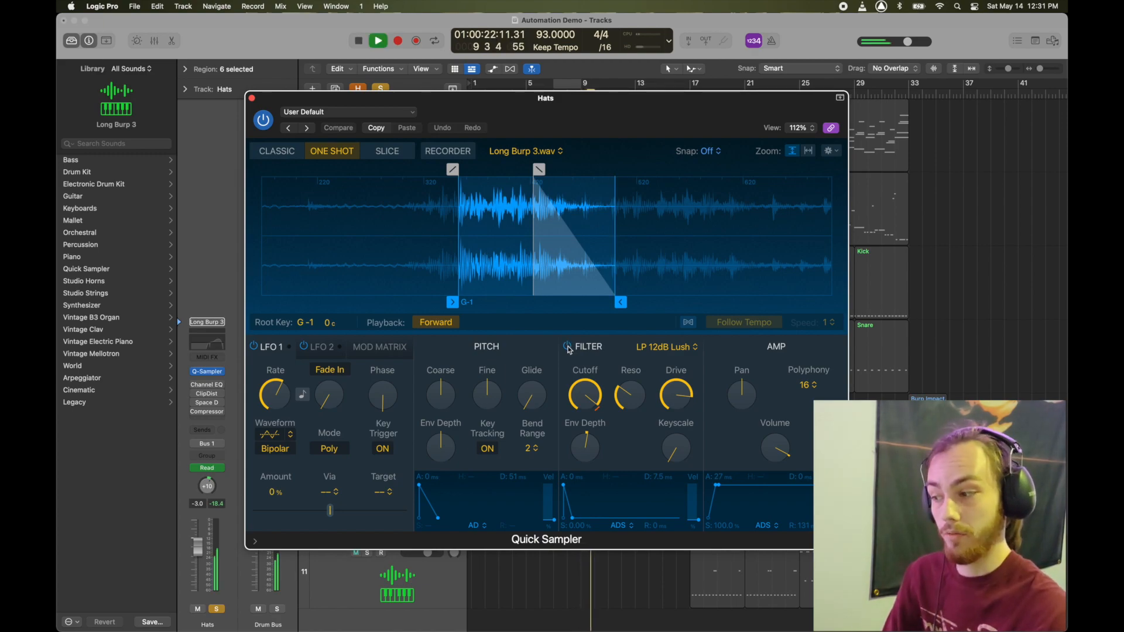
pyautogui.click(568, 347)
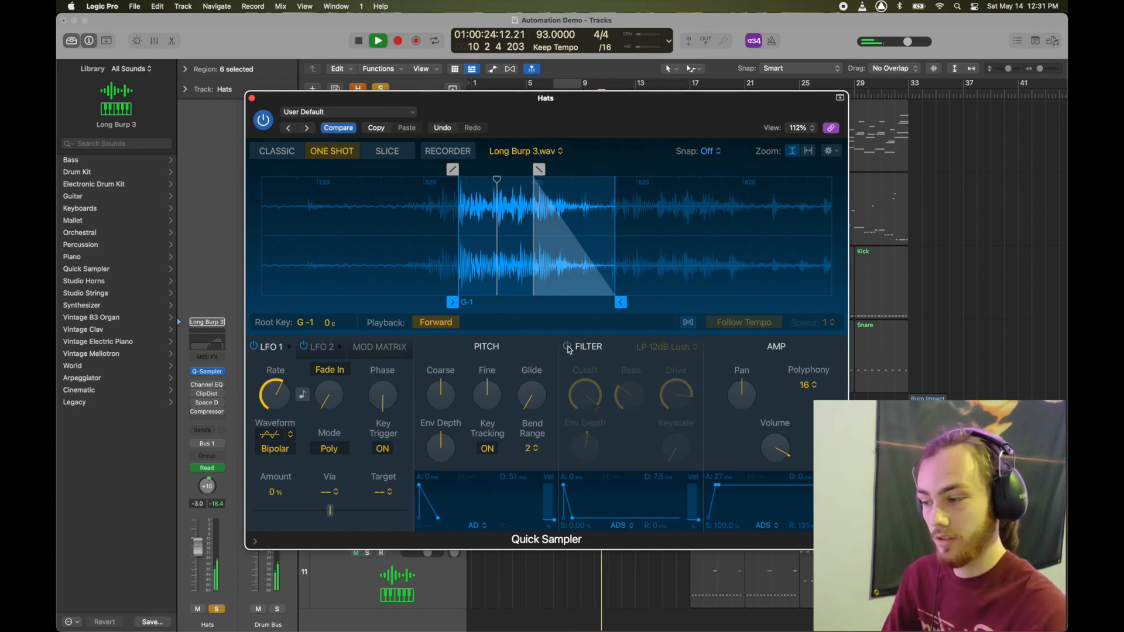
pyautogui.click(568, 347)
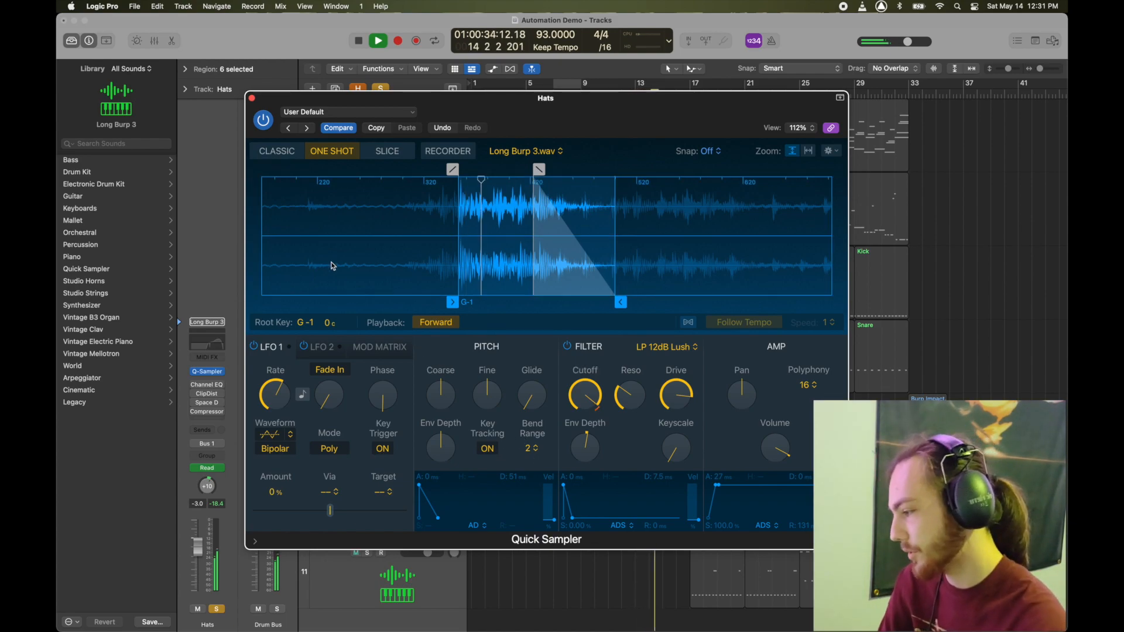
pyautogui.click(251, 98)
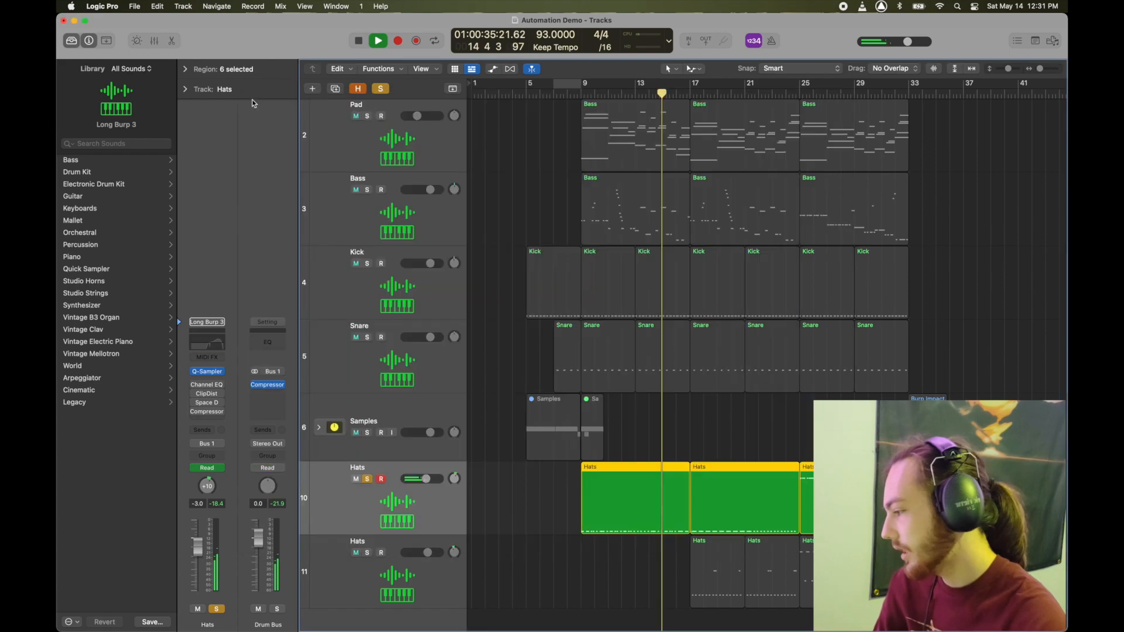
# Enable the Hats' Channel EQ, audition a boost at 1100 Hz, set that band to a cut of about -12 dB, and close the EQ
pyautogui.click(195, 385)
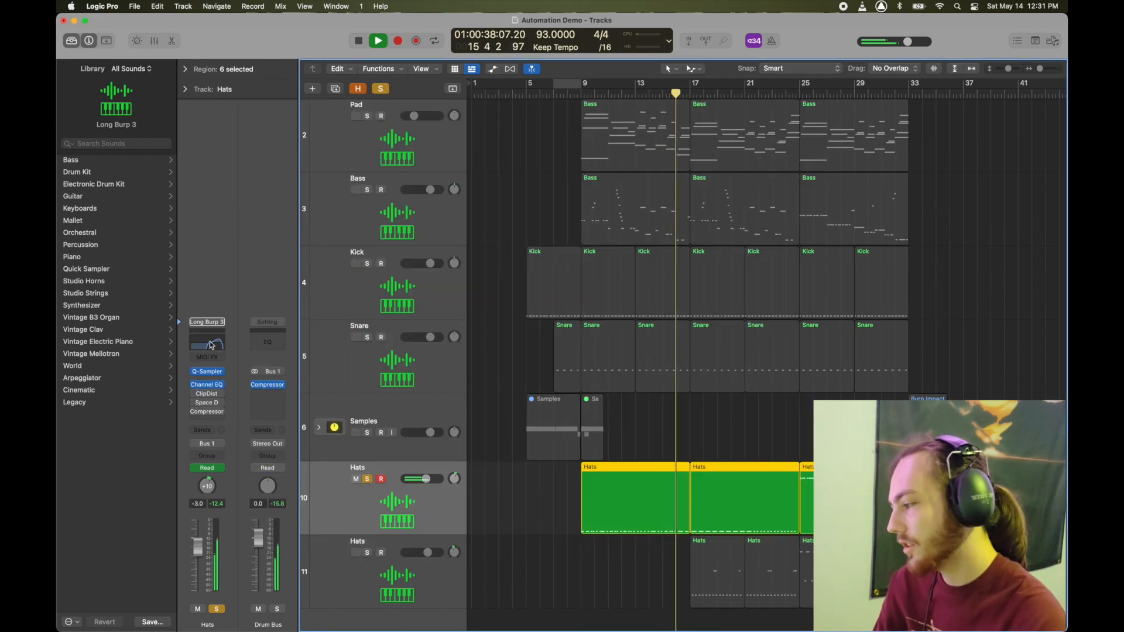
pyautogui.click(212, 344)
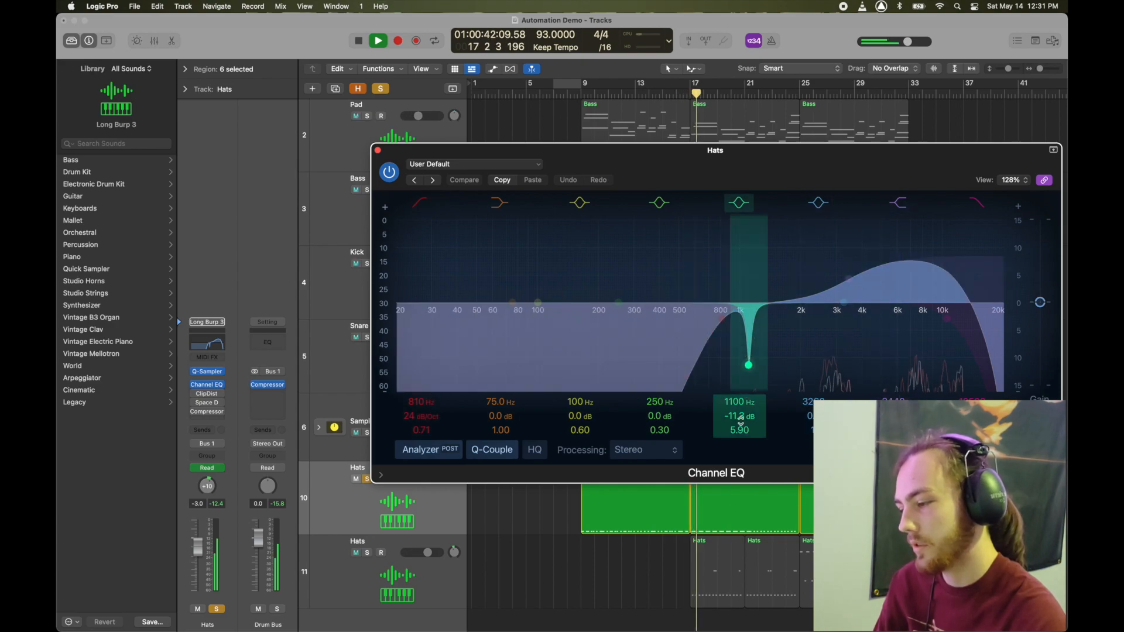
pyautogui.moveTo(748, 365); pyautogui.dragTo(748, 197)
pyautogui.moveTo(741, 403); pyautogui.dragTo(741, 416)
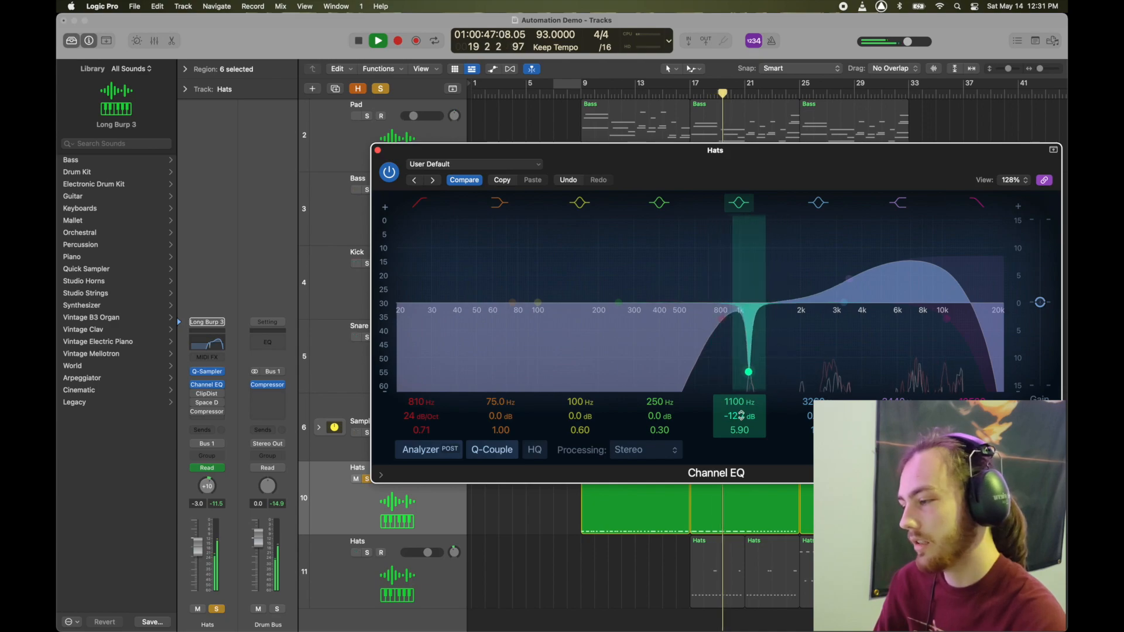
pyautogui.click(378, 151)
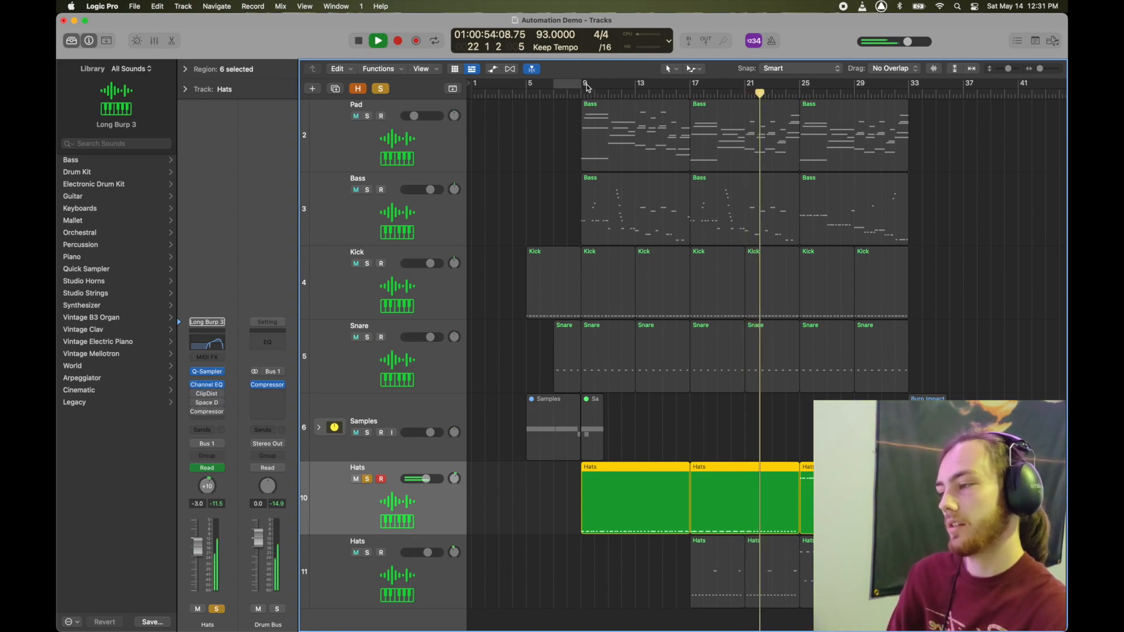
# Loop bars 9 to 17 and enable Clip Distortion on the Hats track
pyautogui.moveTo(583, 86); pyautogui.dragTo(686, 96)
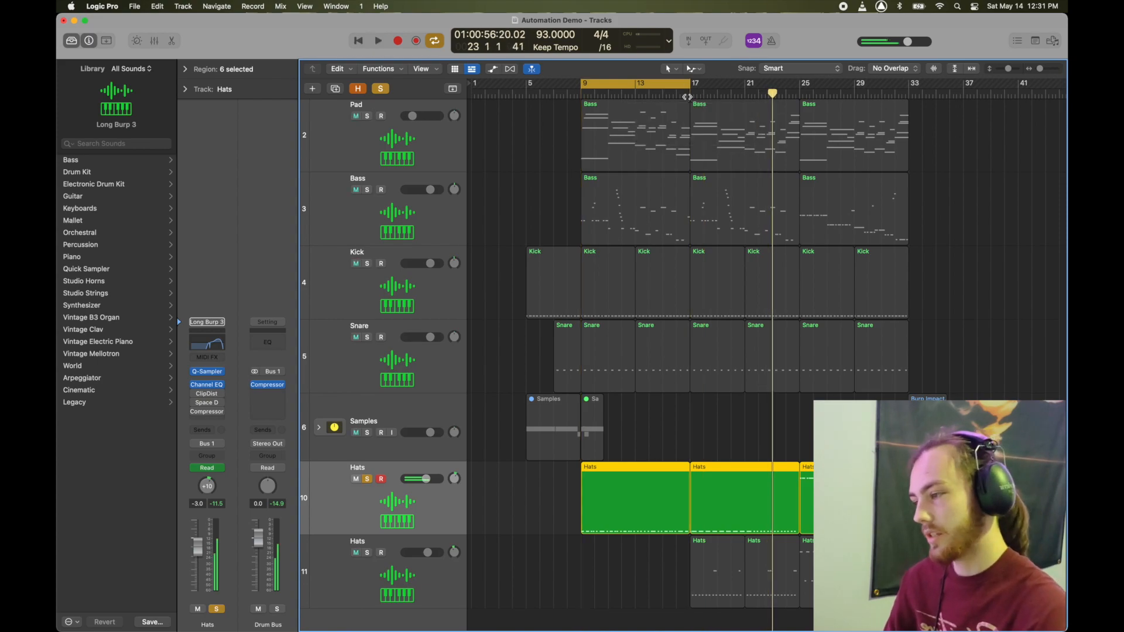
pyautogui.click(195, 394)
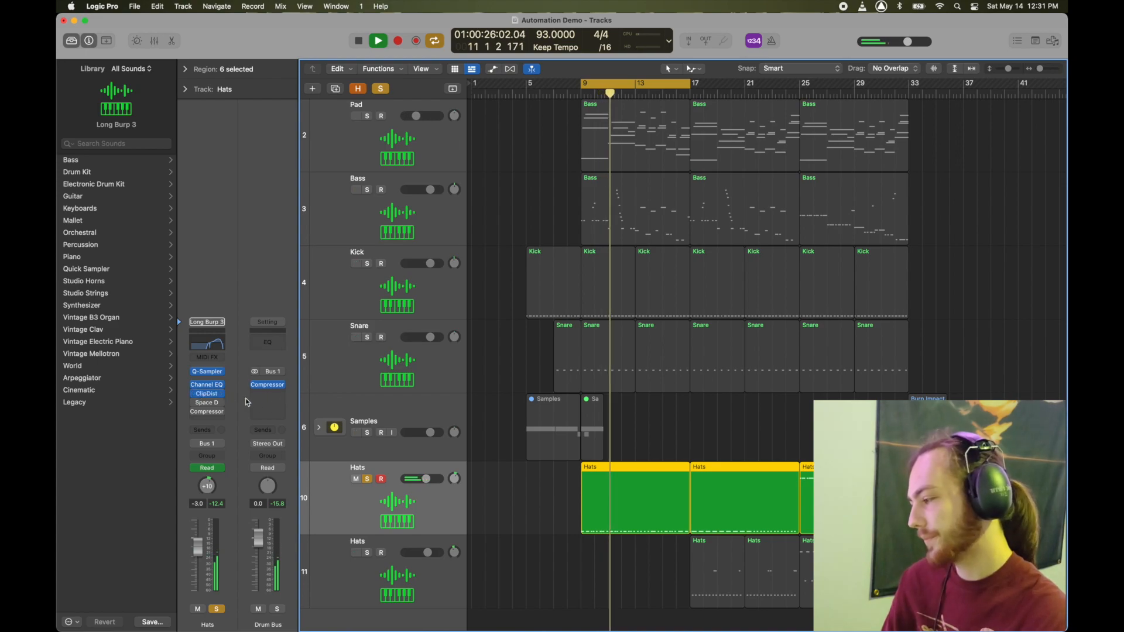
# Enable the Hats' Space Designer, examine its 02.6s Tiled Room envelope and Output EQ, and close its window
pyautogui.moveTo(196, 404)
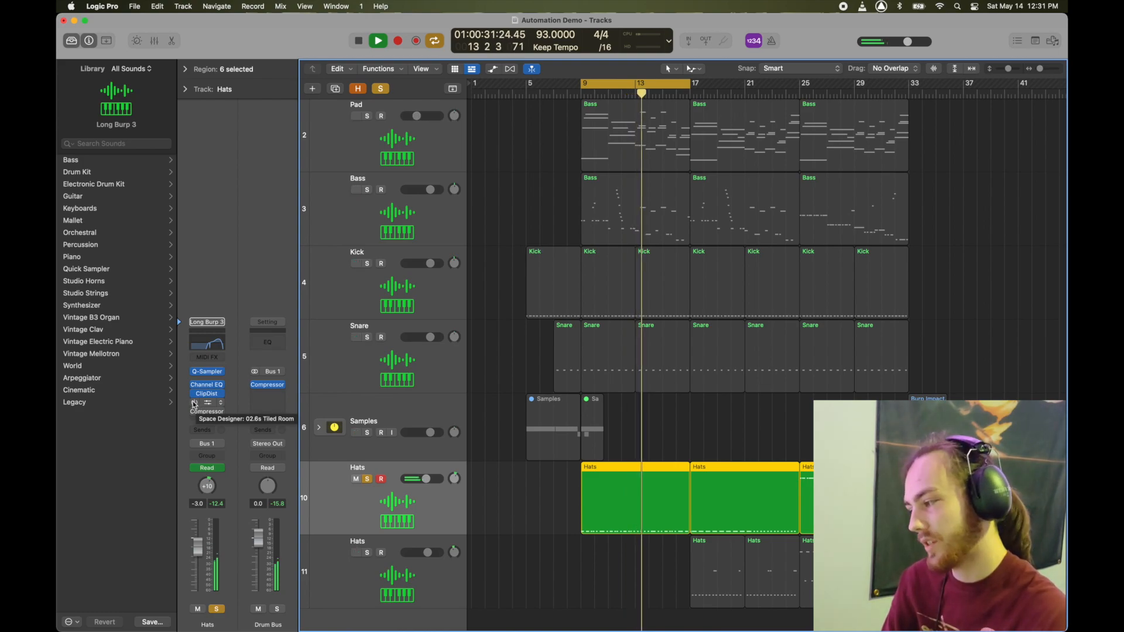
pyautogui.click(207, 405)
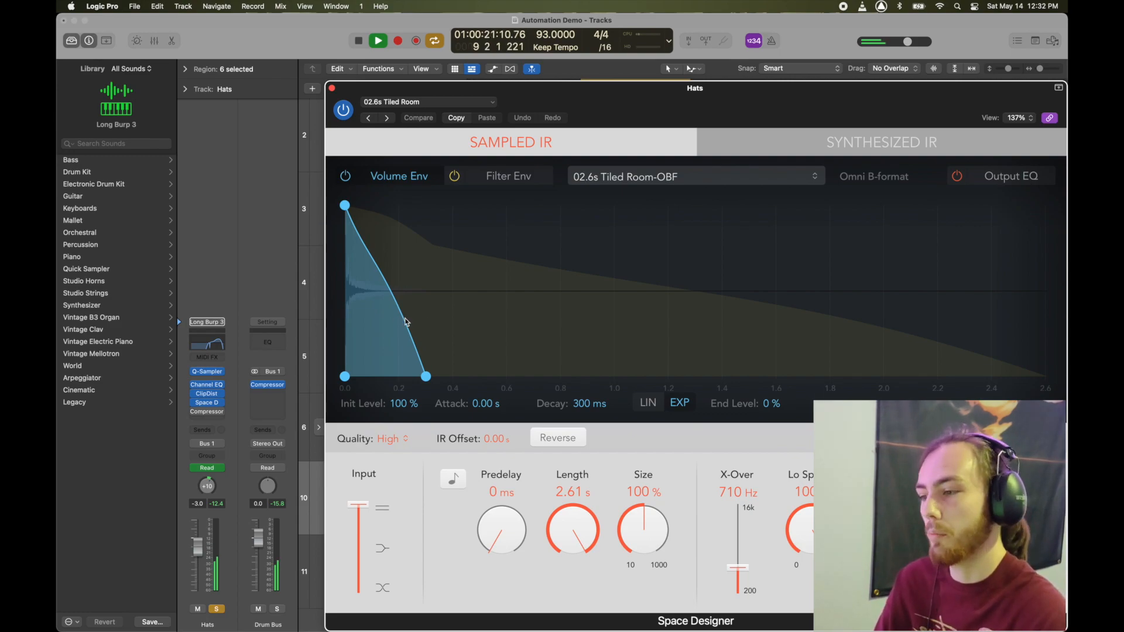
pyautogui.click(1011, 177)
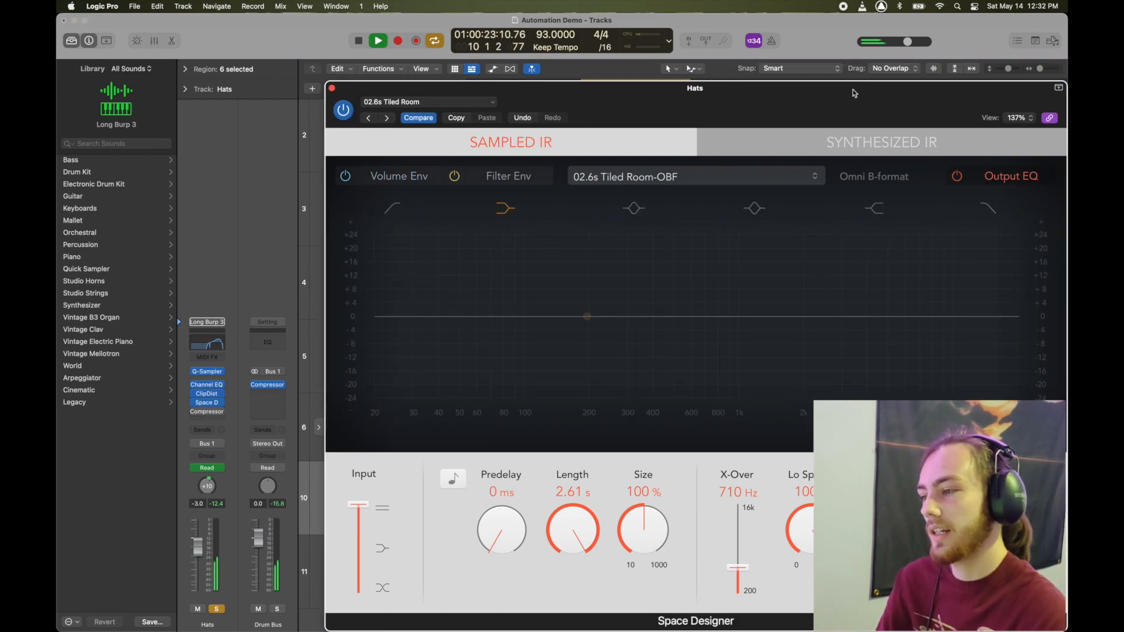
pyautogui.moveTo(674, 65); pyautogui.dragTo(678, 65)
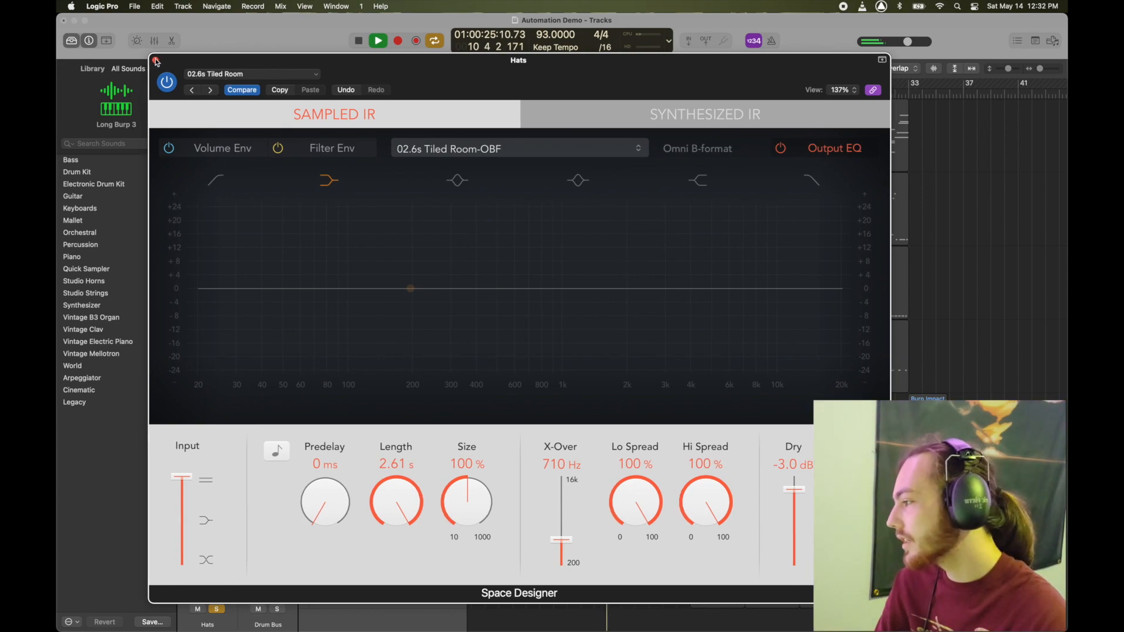
pyautogui.click(156, 61)
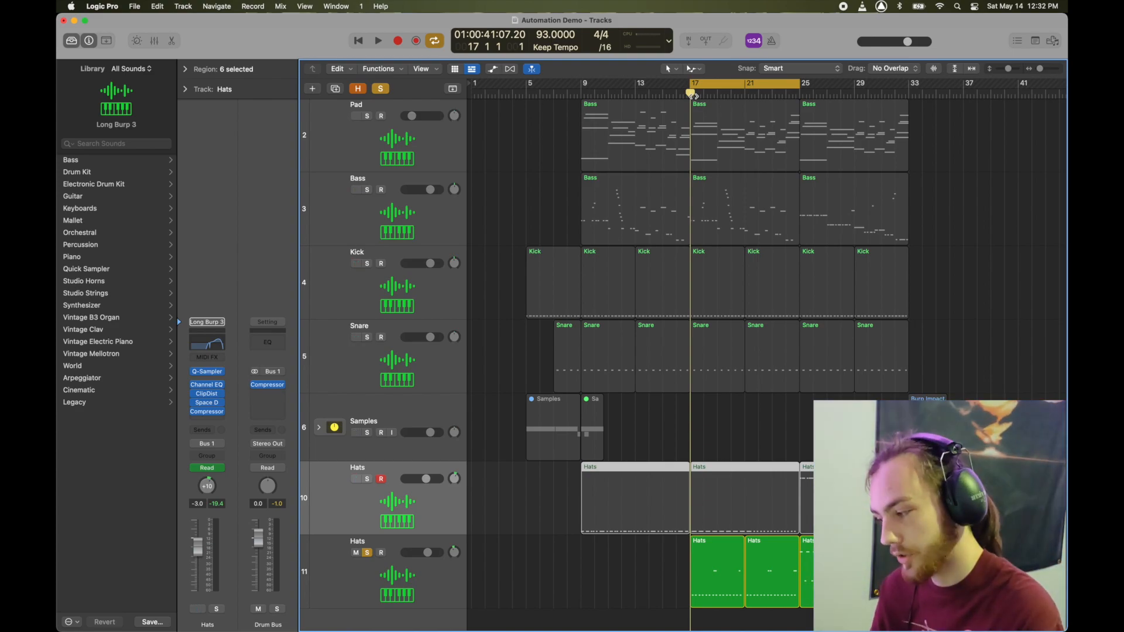
# Rename the second Hats track as Perc
pyautogui.doubleClick(357, 541)
pyautogui.write('Perc')
pyautogui.press('Return')
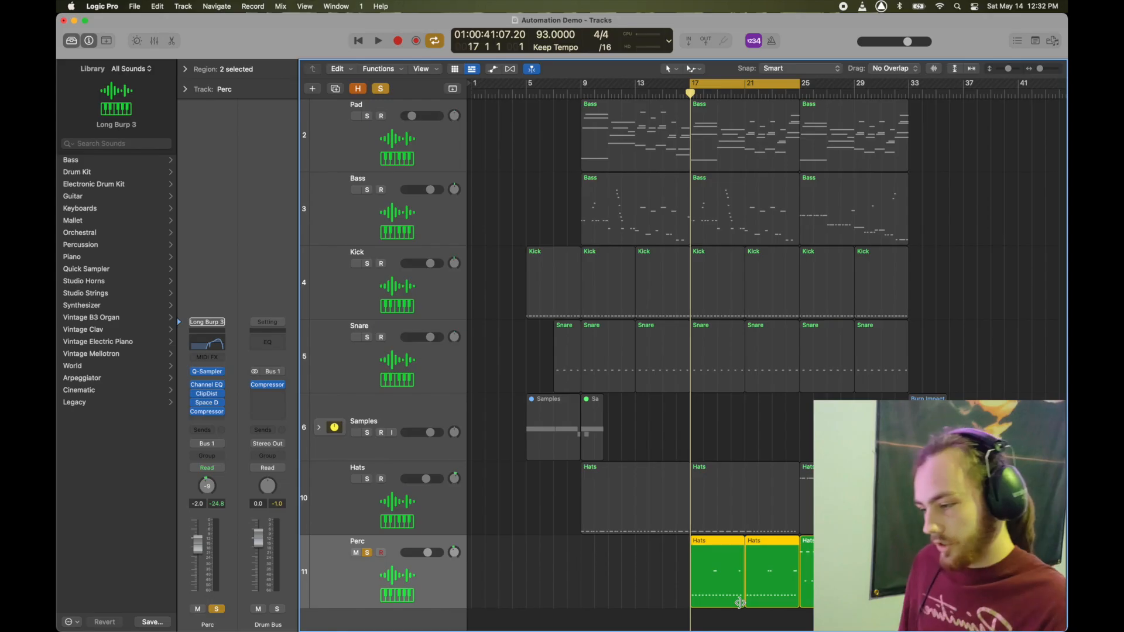
# Play the Perc track, examine the Long Burp 3.wav waveform in its Quick Sampler, close the window, and solo the Hats track
pyautogui.press('space')
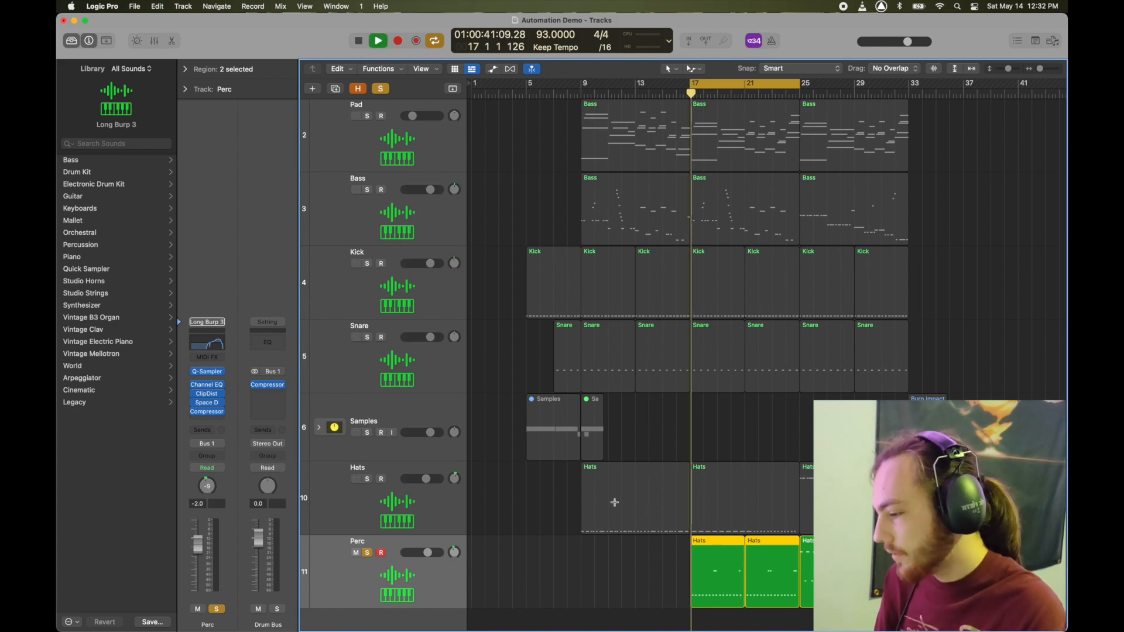
pyautogui.click(209, 374)
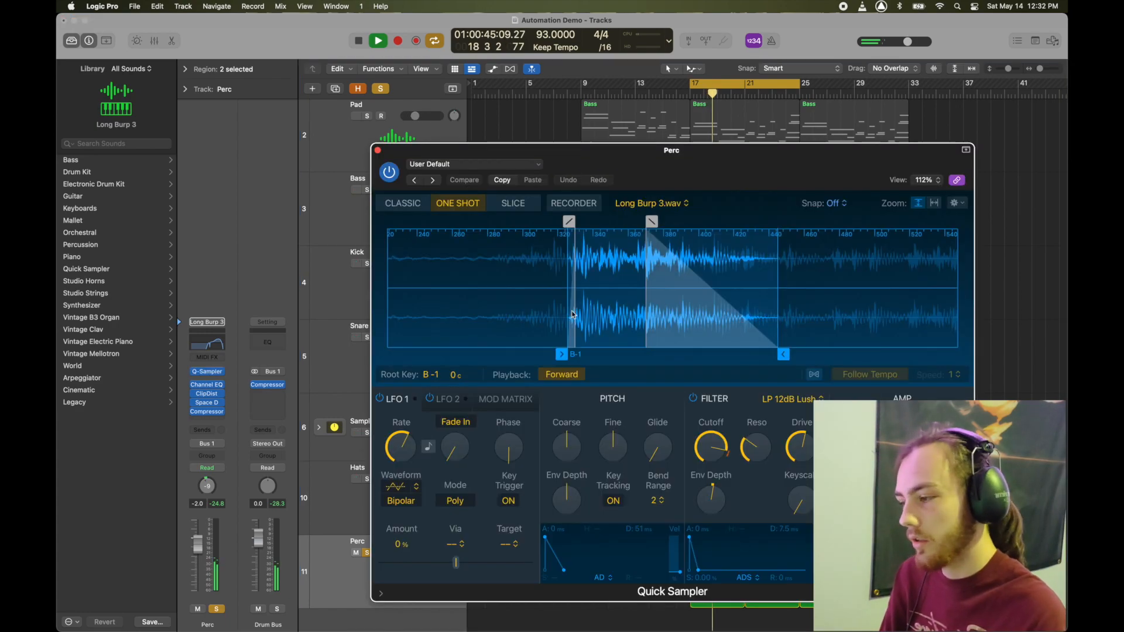
pyautogui.scroll(2, 634, 315)
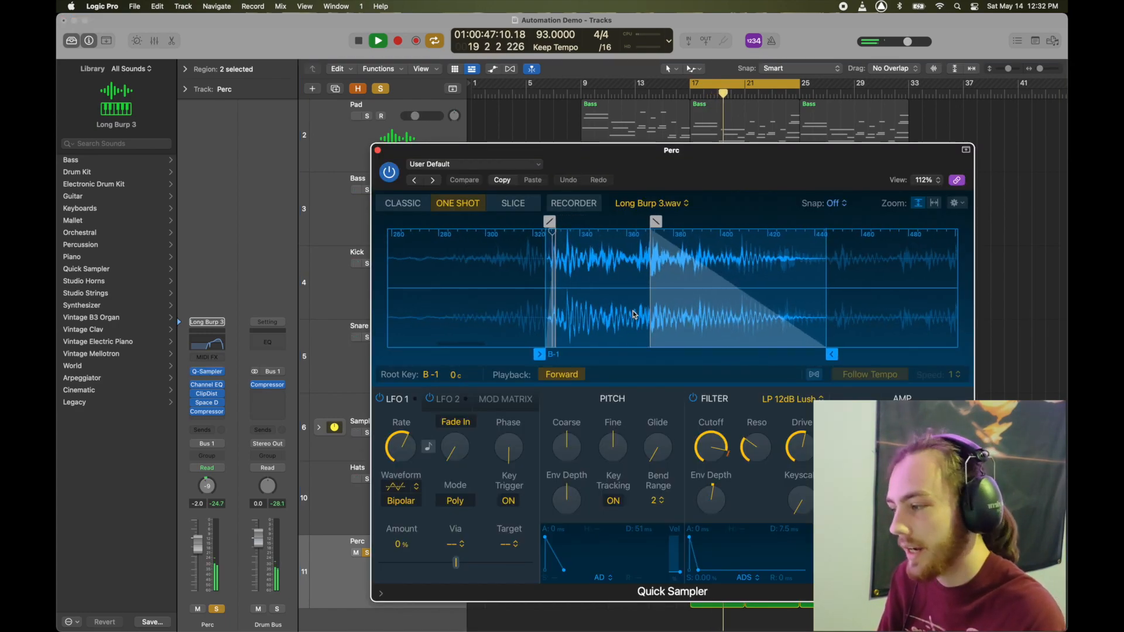
pyautogui.hscroll(-3, 634, 314)
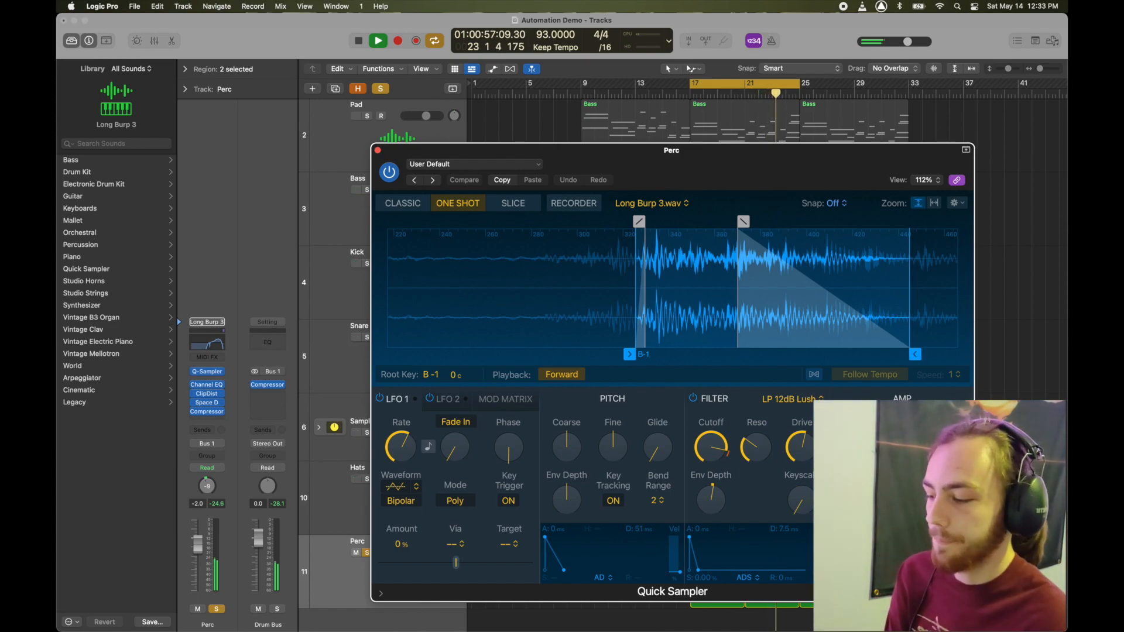
pyautogui.click(378, 151)
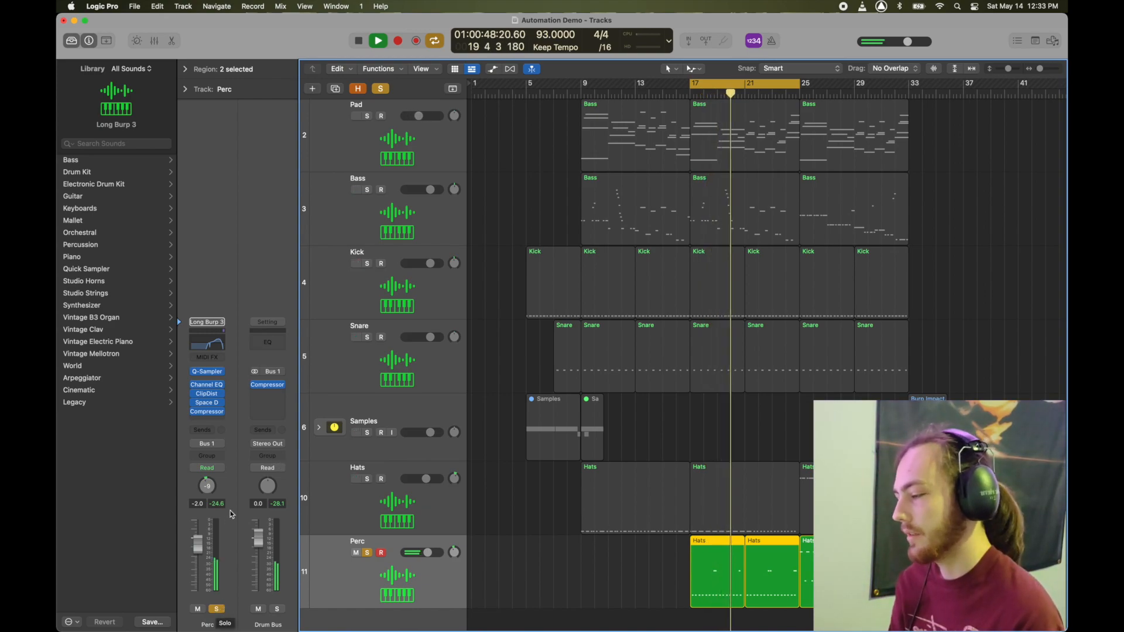
pyautogui.click(367, 479)
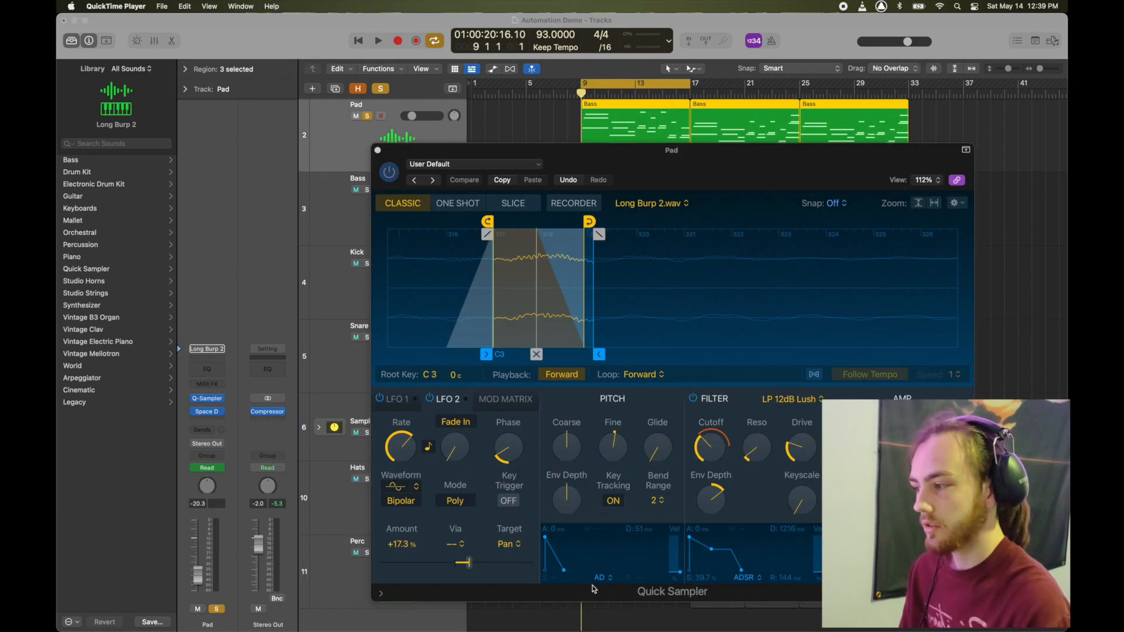
# Close the Pad's Quick Sampler, loop bars 17 to 25 to listen to the drum tracks together, and stop playback
pyautogui.click(378, 151)
pyautogui.moveTo(632, 79); pyautogui.dragTo(743, 94)
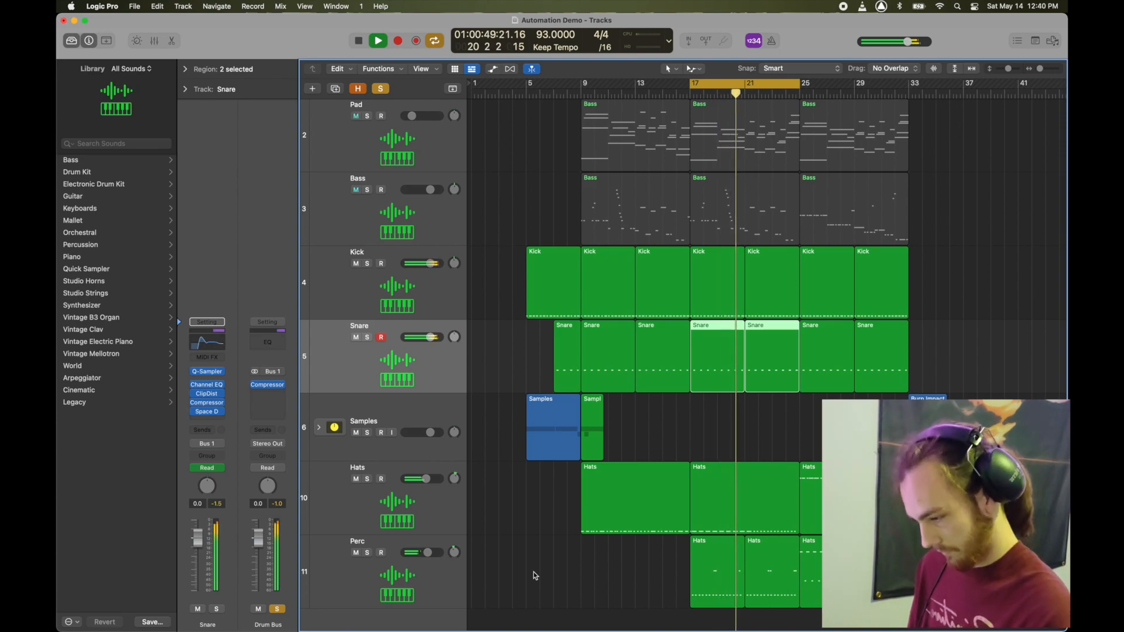
pyautogui.press('space')
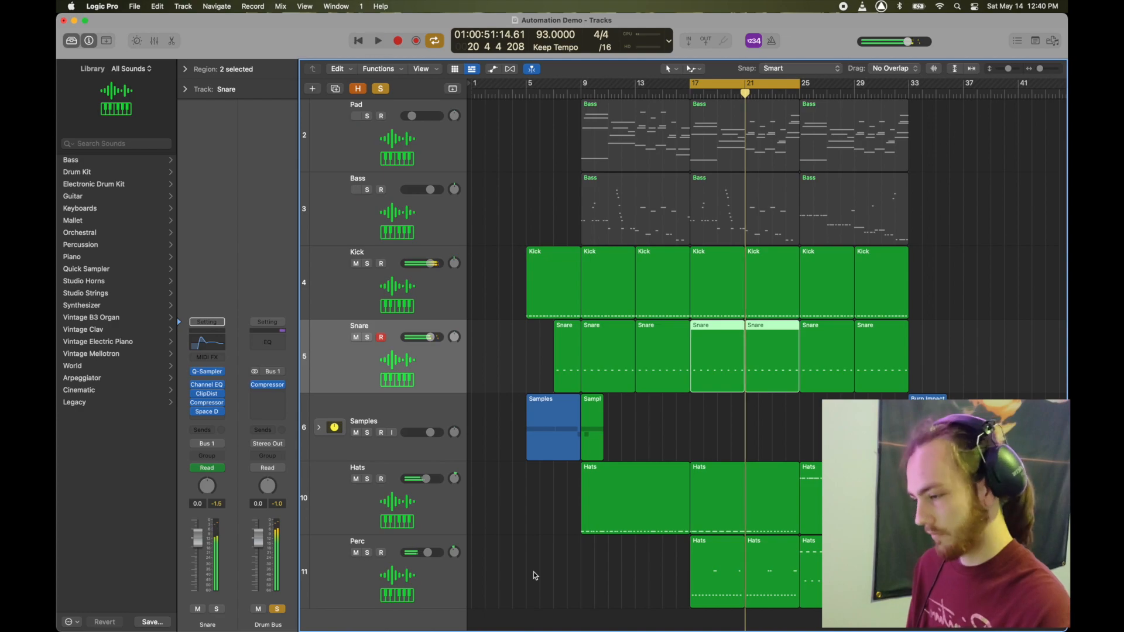
# Solo the Pad track
pyautogui.moveTo(596, 608)
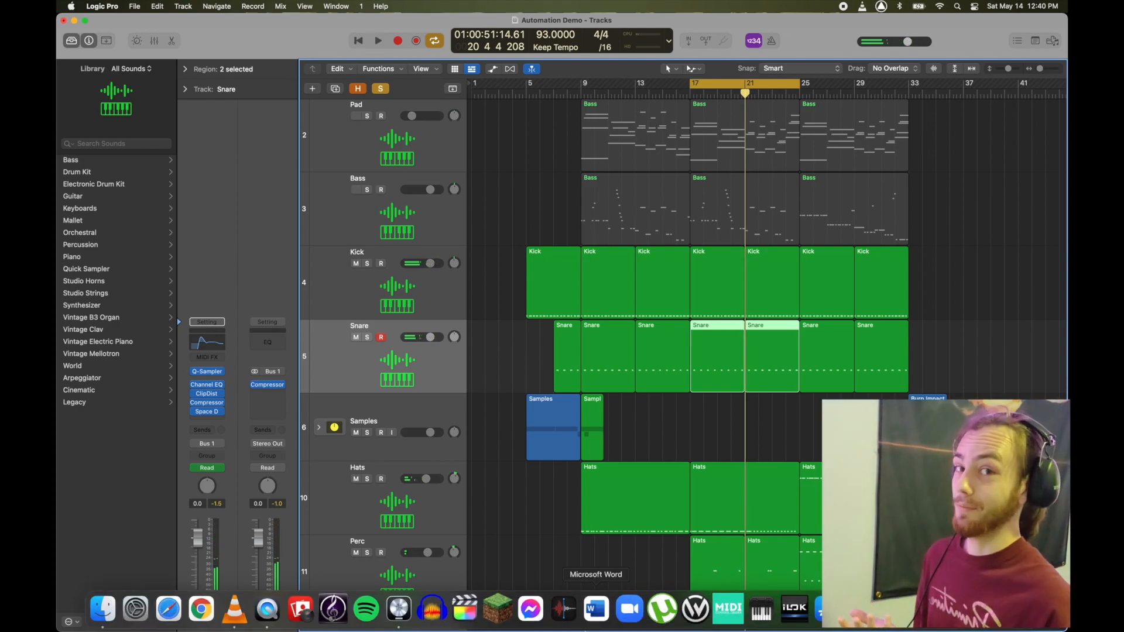
pyautogui.click(365, 116)
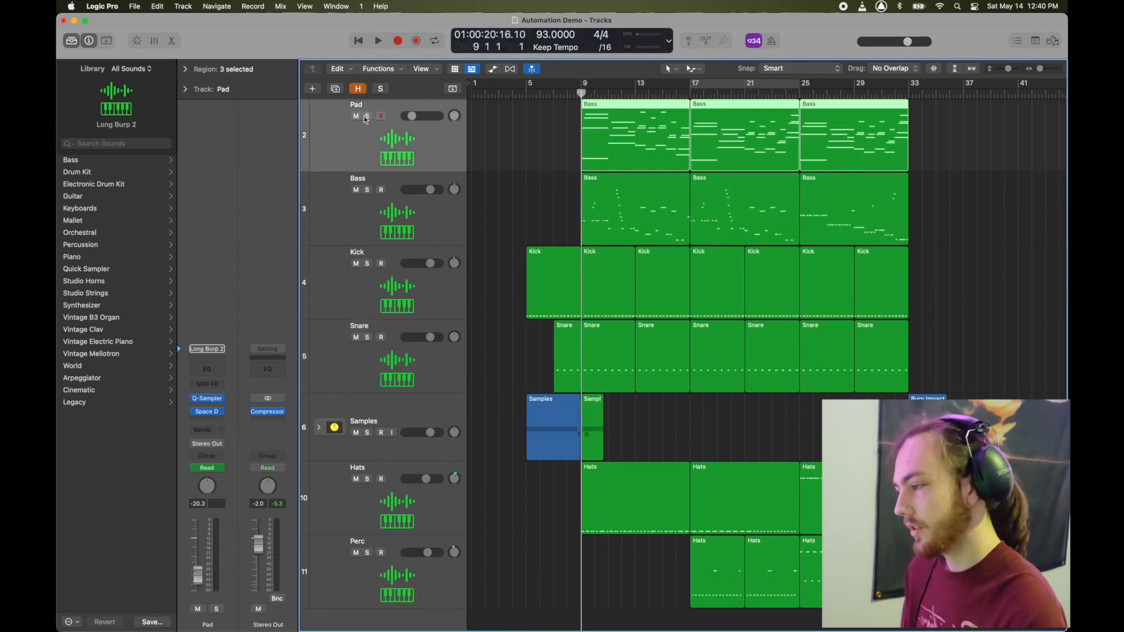
pyautogui.click(367, 117)
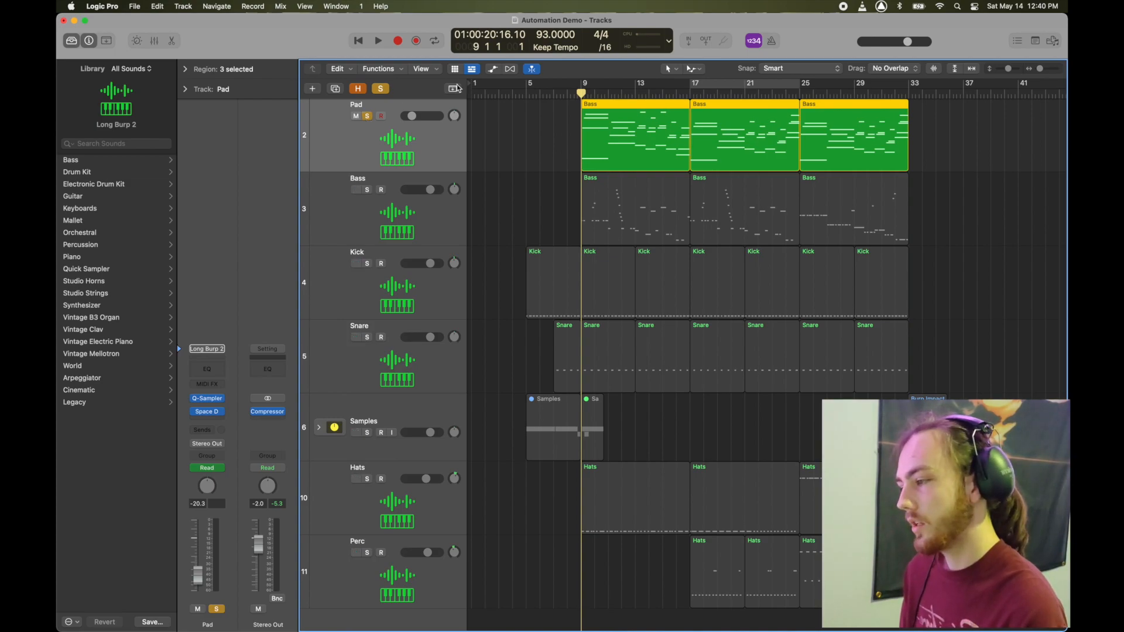
# Show the tracks' automation and examine the Pad's Quick Sampler, comparing its LFO 1 and LFO 2 settings
pyautogui.click(452, 90)
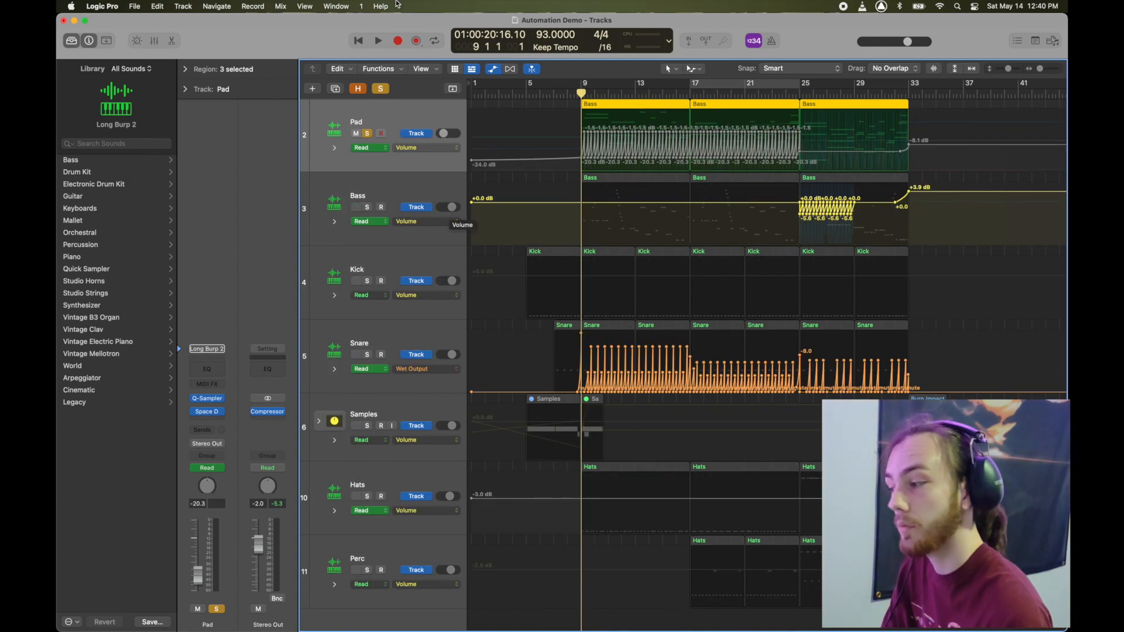
pyautogui.click(118, 104)
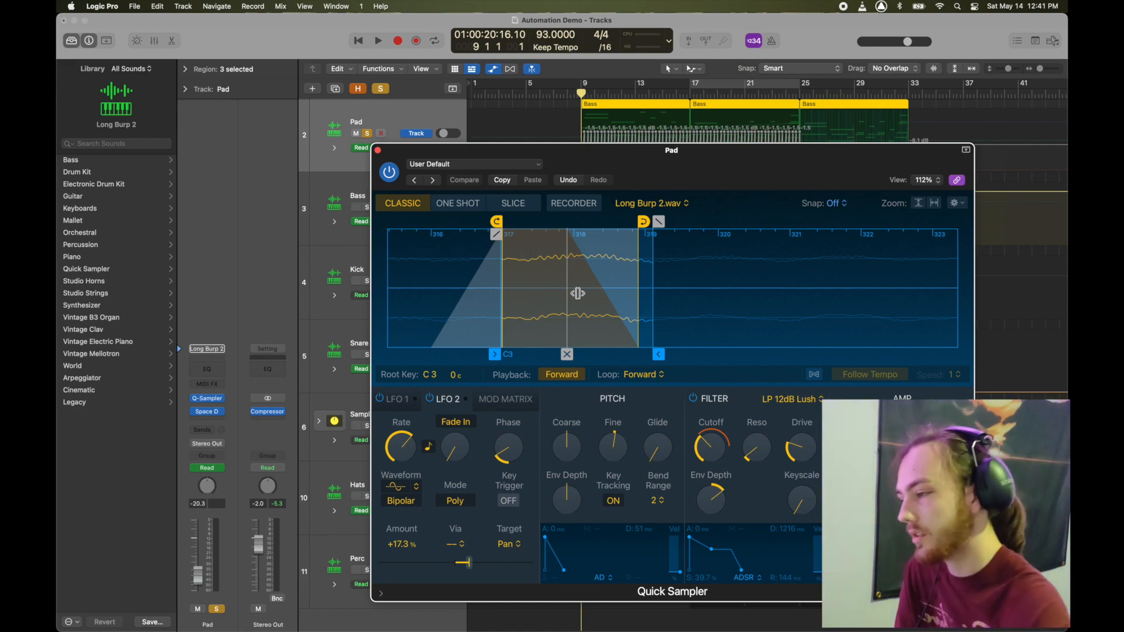
pyautogui.moveTo(718, 453)
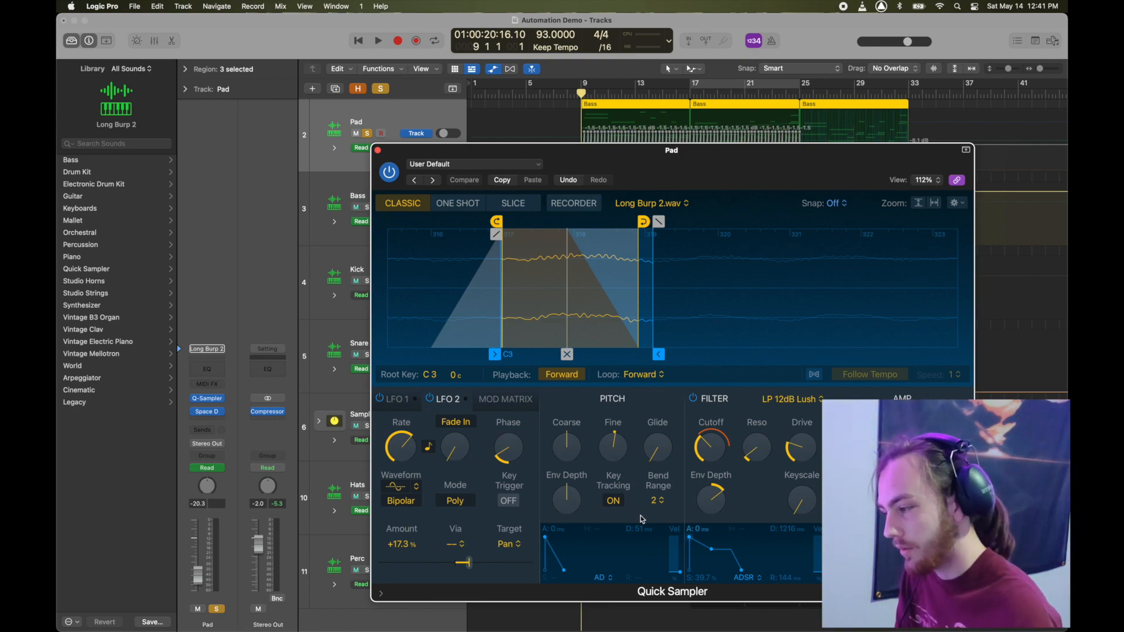
pyautogui.click(401, 404)
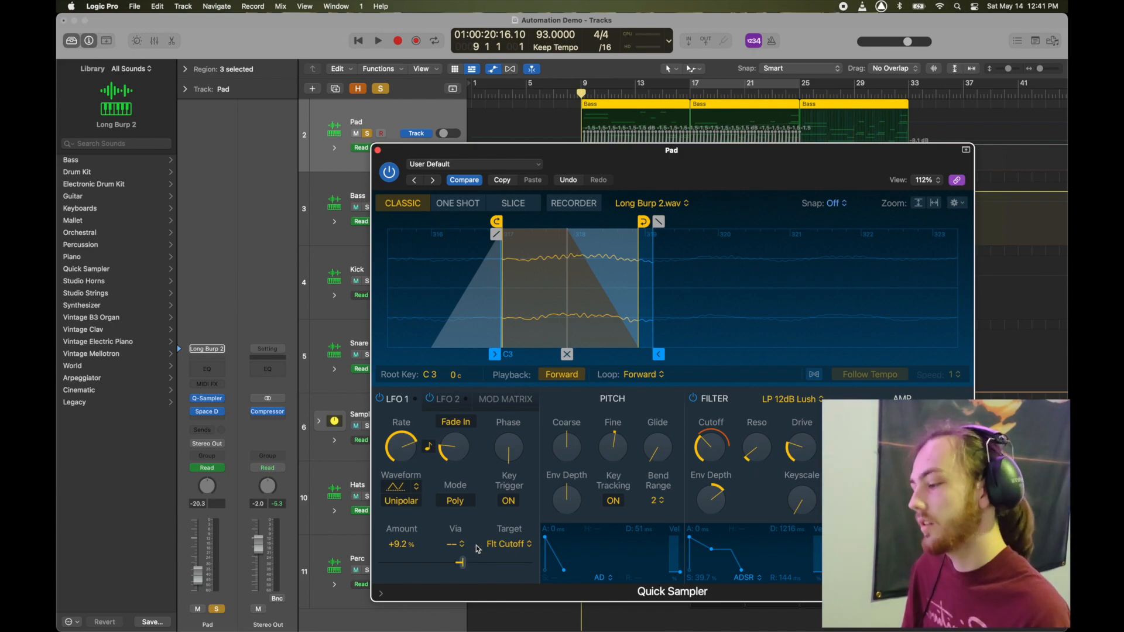
pyautogui.click(447, 400)
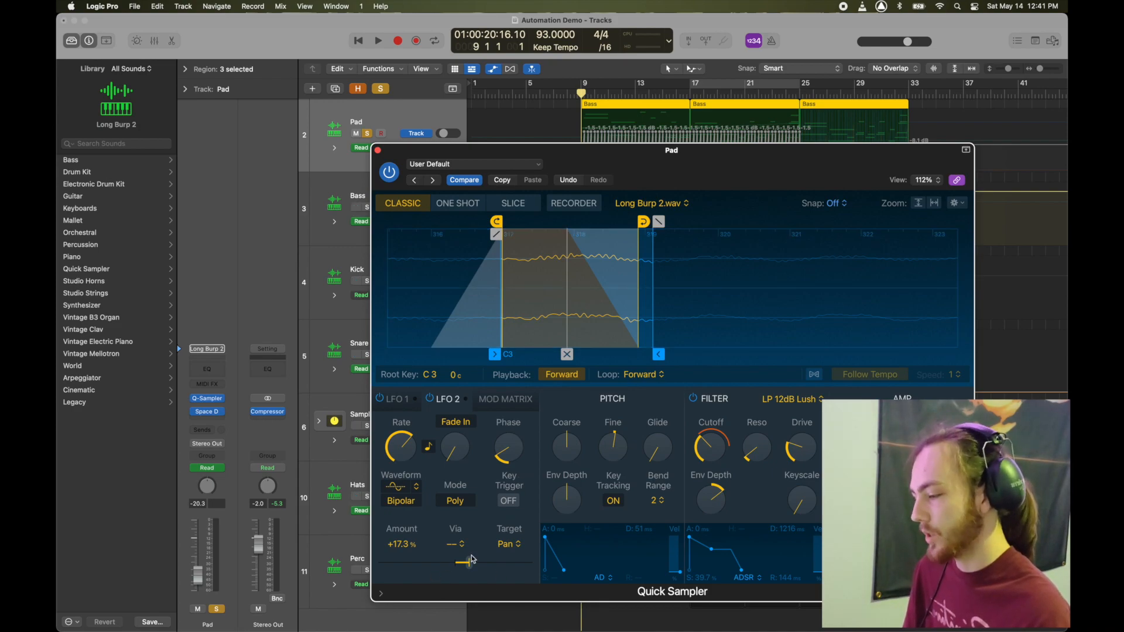
pyautogui.click(396, 403)
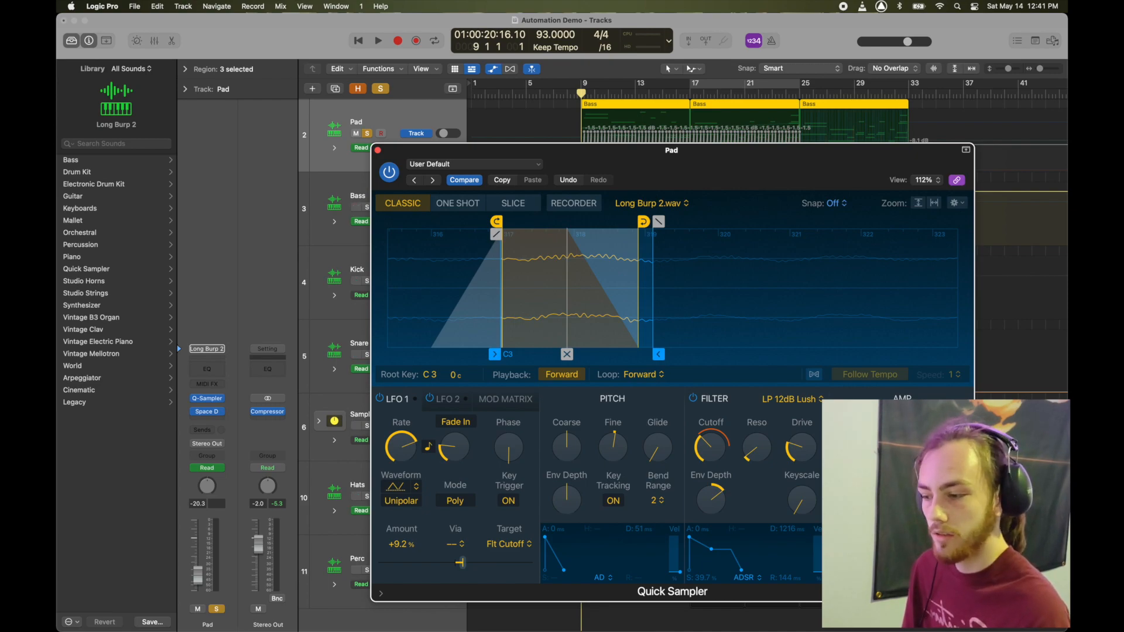
# Listen to the soloed Pad track, close its Quick Sampler, and return the playhead to bar 9
pyautogui.press('space')
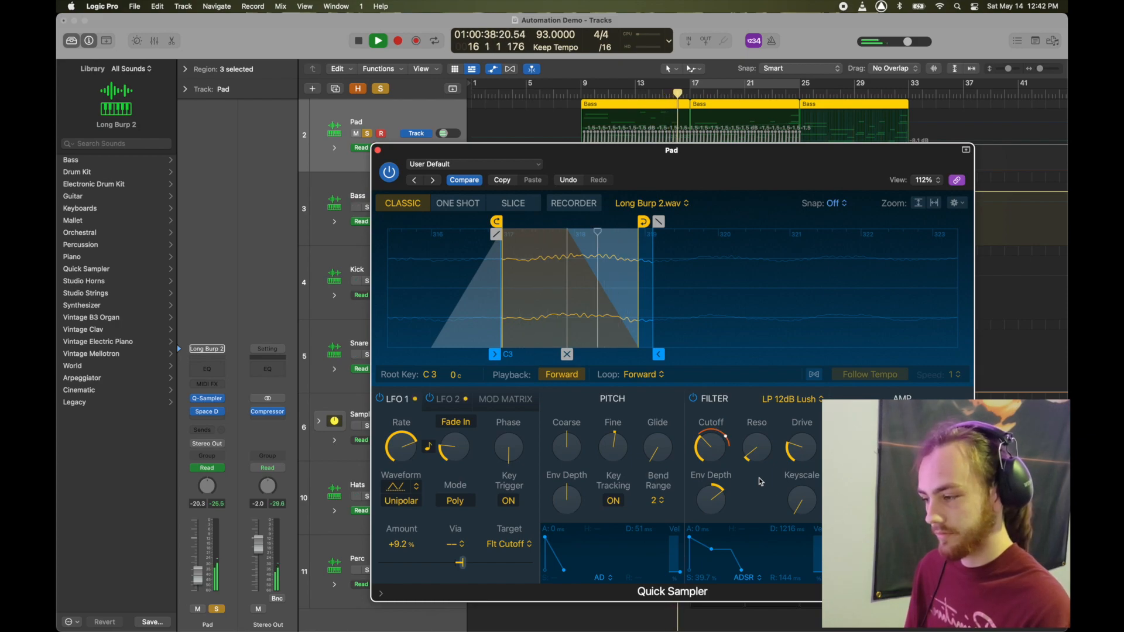
pyautogui.press('space')
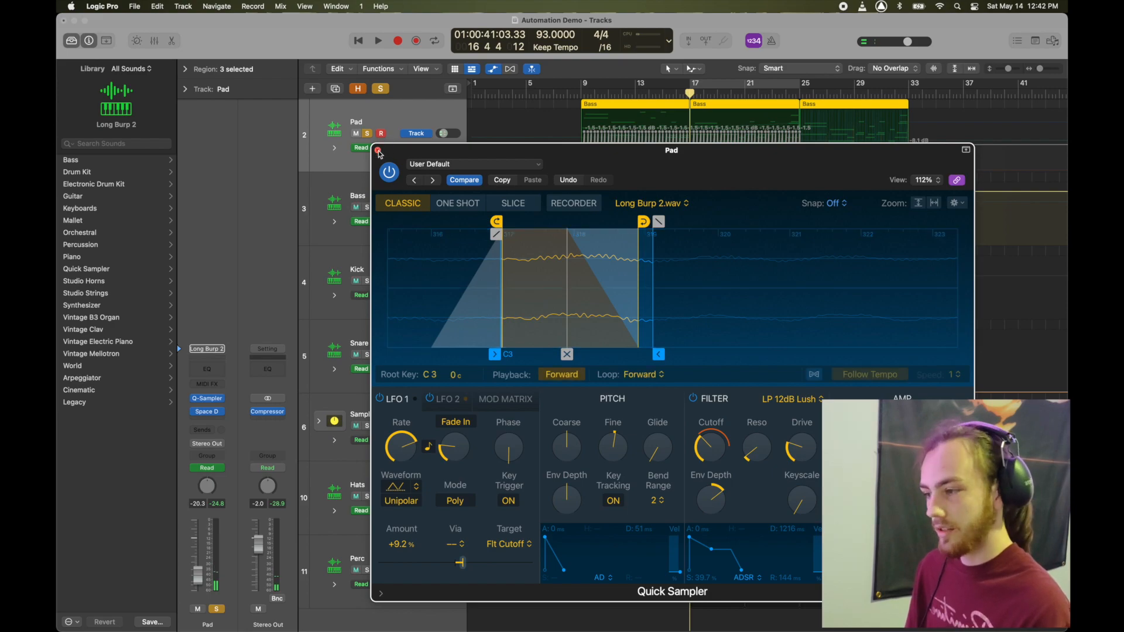
pyautogui.click(378, 151)
pyautogui.click(580, 93)
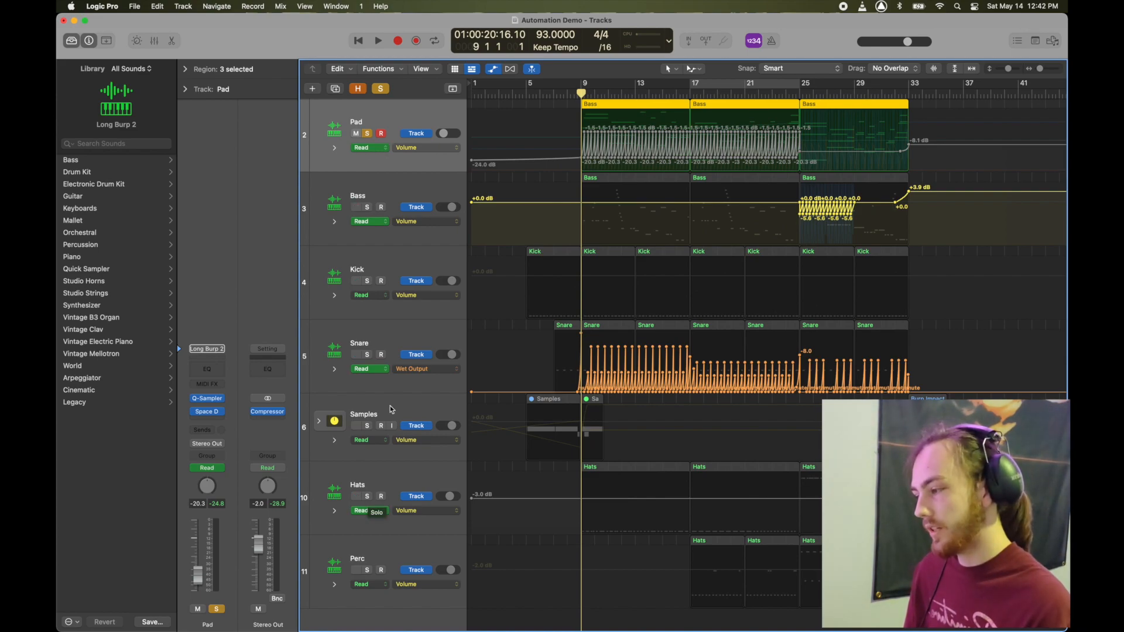
# Solo the Kick alongside the Pad, start playback, and set a cycle range from bar 9 to bar 17
pyautogui.click(368, 282)
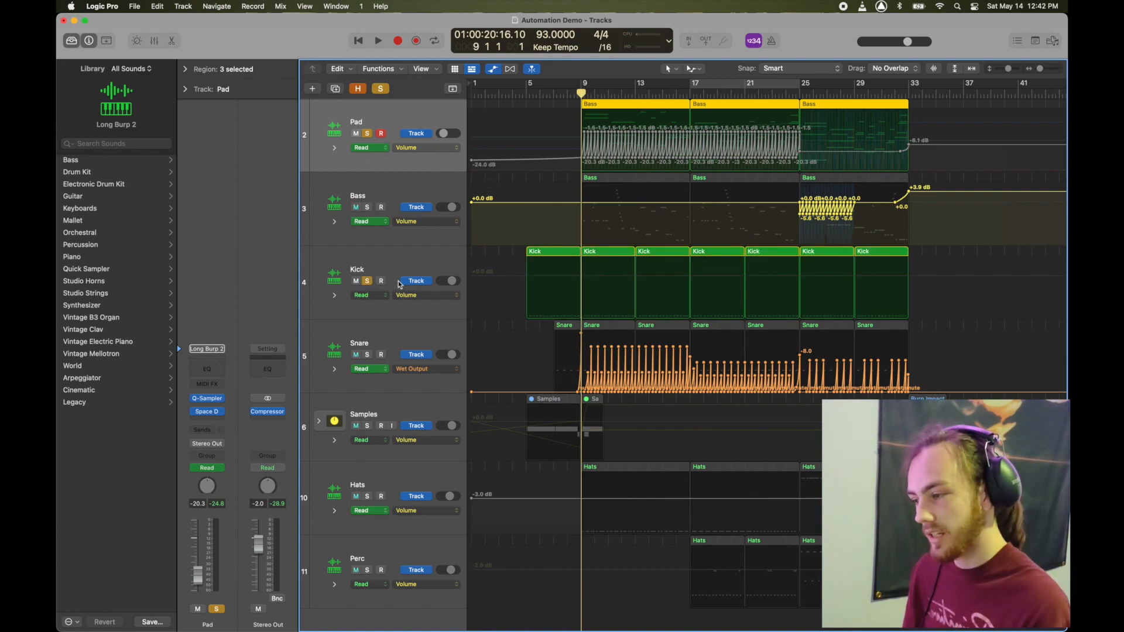
pyautogui.press('space')
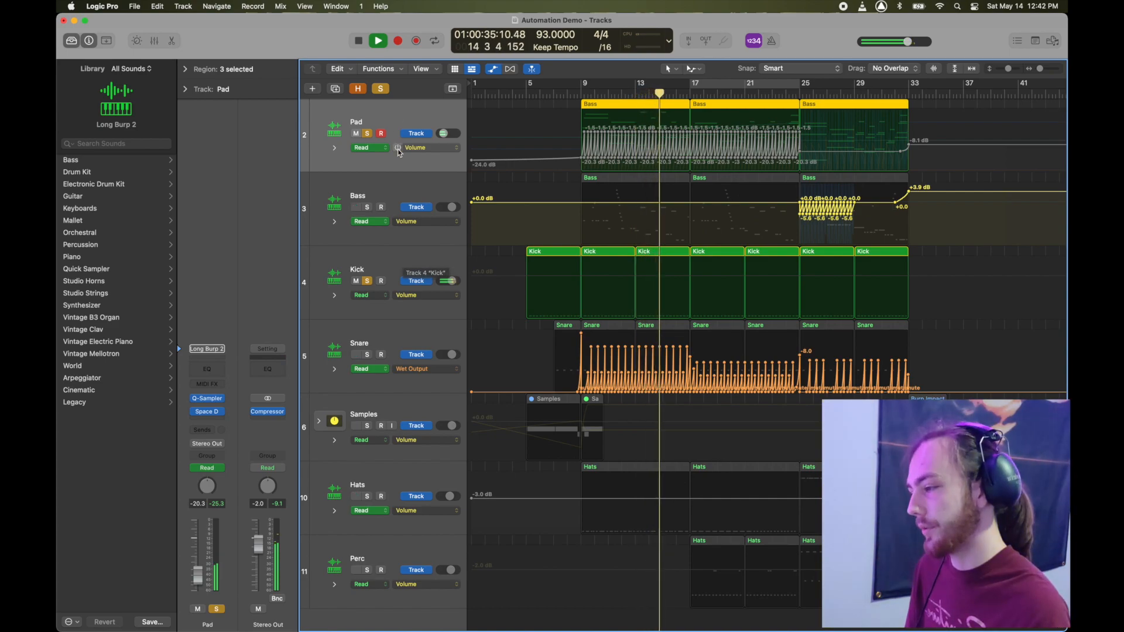
pyautogui.moveTo(688, 96); pyautogui.dragTo(582, 94)
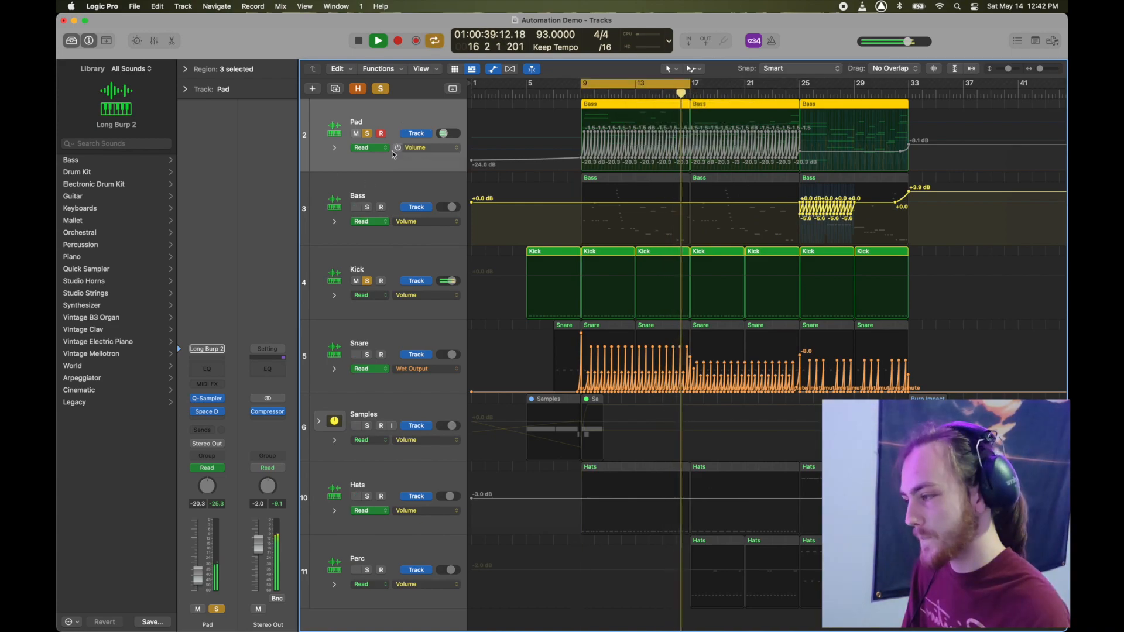
# Compare the Pad with its volume automation enabled and bypassed during playback, leave it enabled, and stop playback
pyautogui.click(398, 149)
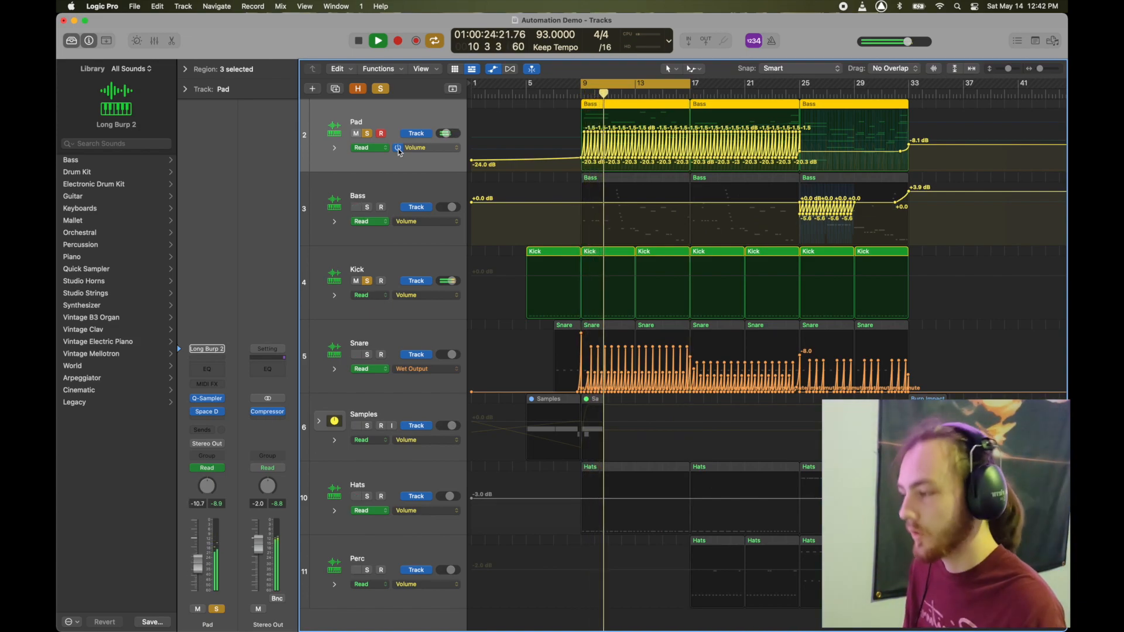
pyautogui.click(398, 149)
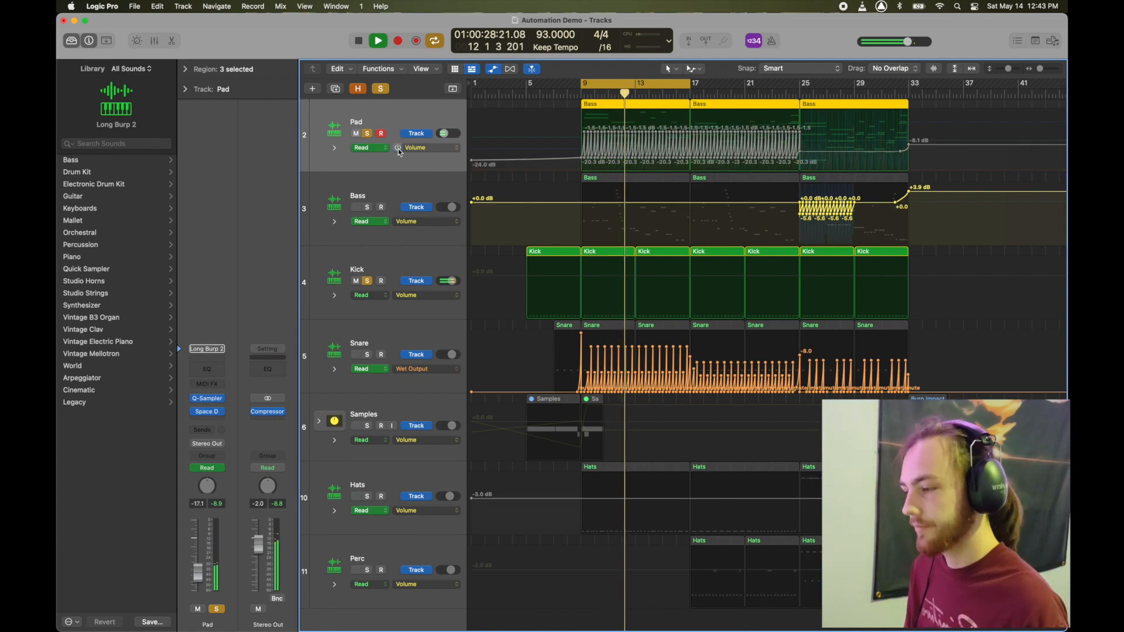
pyautogui.click(398, 148)
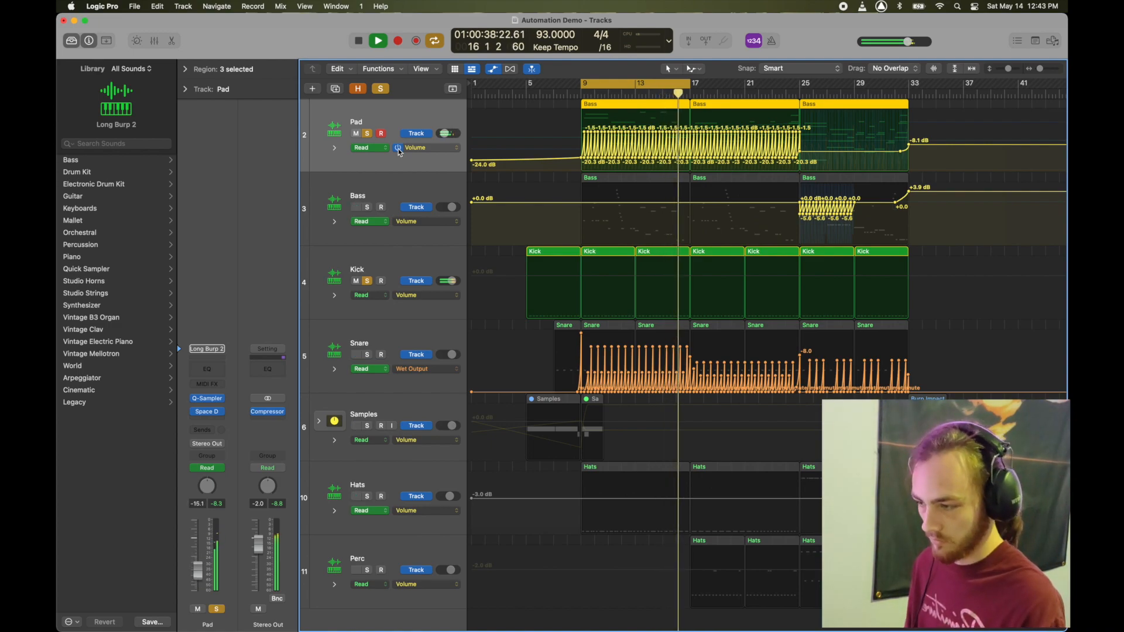
pyautogui.press('space')
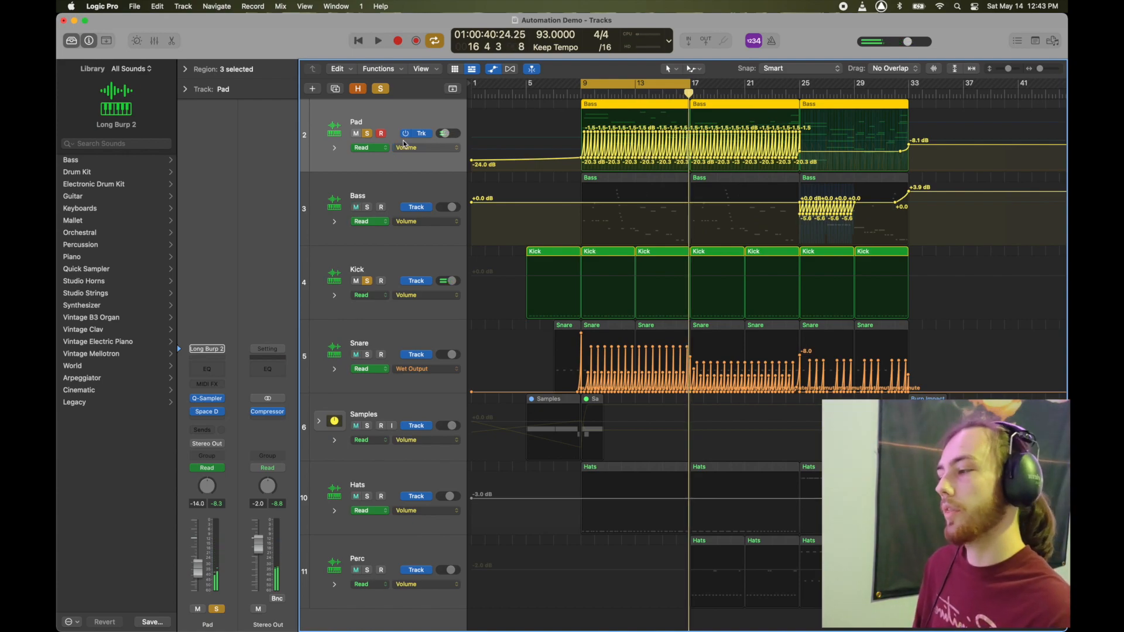
# Lower the bottom point of the Pad's volume automation at position 16 4 to -21.7 dB
pyautogui.scroll(10, 610, 161)
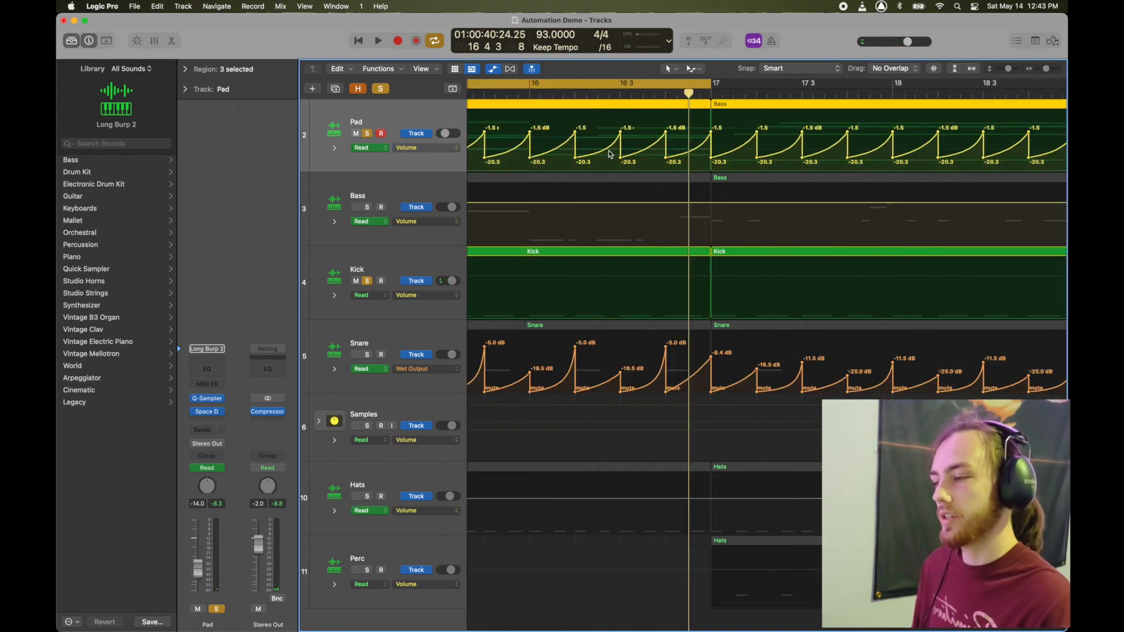
pyautogui.scroll(10, 609, 152)
pyautogui.hscroll(-4, 609, 152)
pyautogui.hscroll(-10, 610, 153)
pyautogui.hscroll(4, 610, 152)
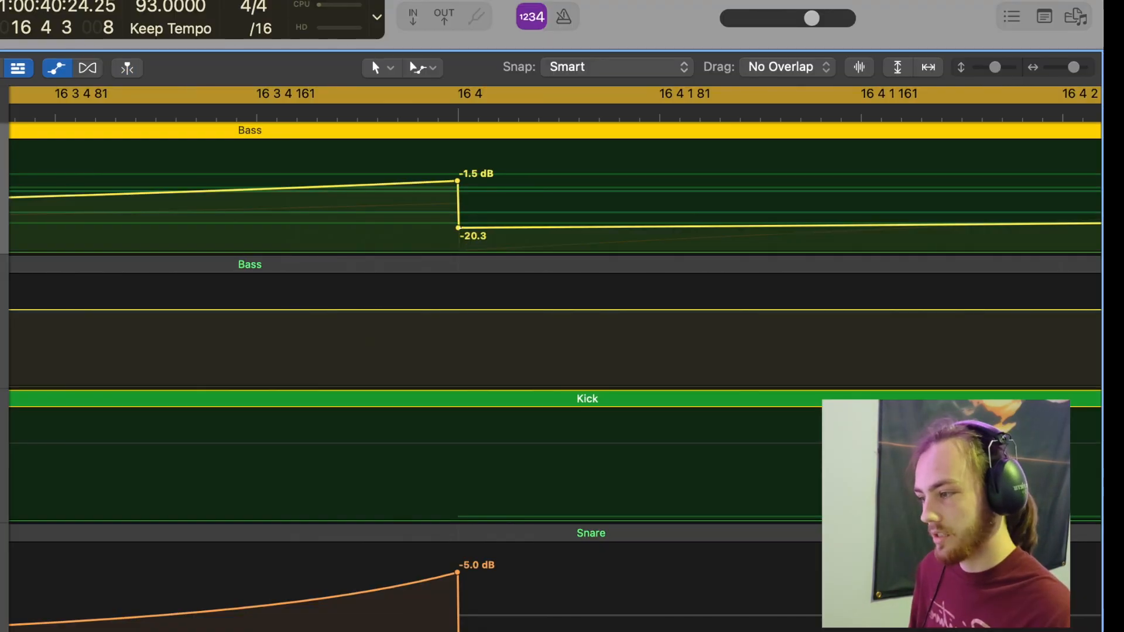
pyautogui.click(458, 228)
pyautogui.moveTo(458, 228); pyautogui.dragTo(458, 230)
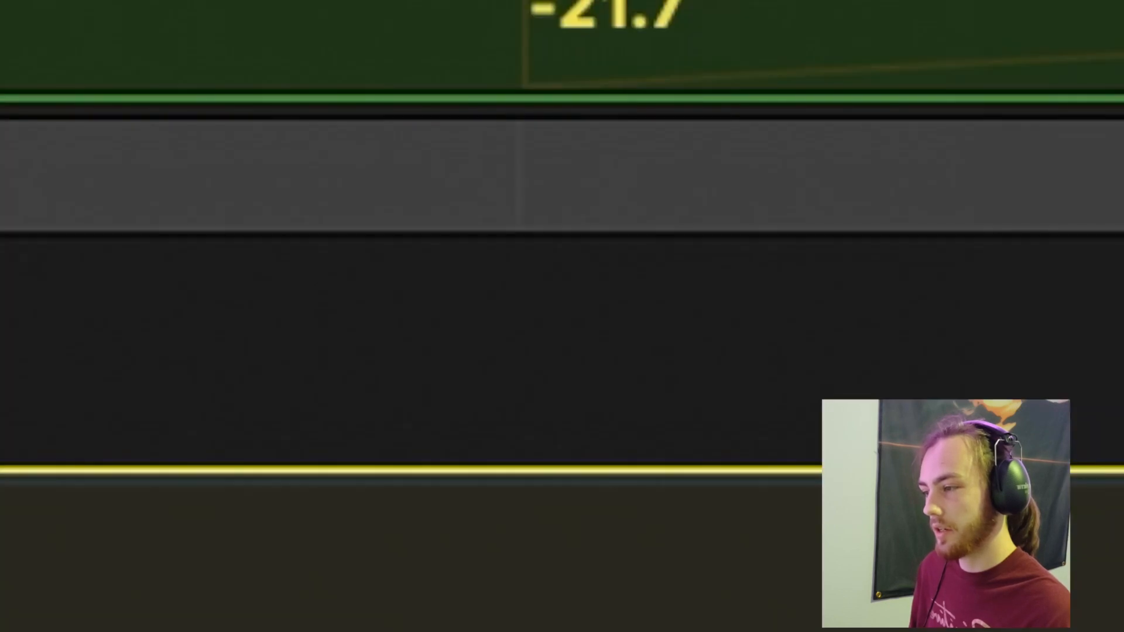
pyautogui.click(515, 2)
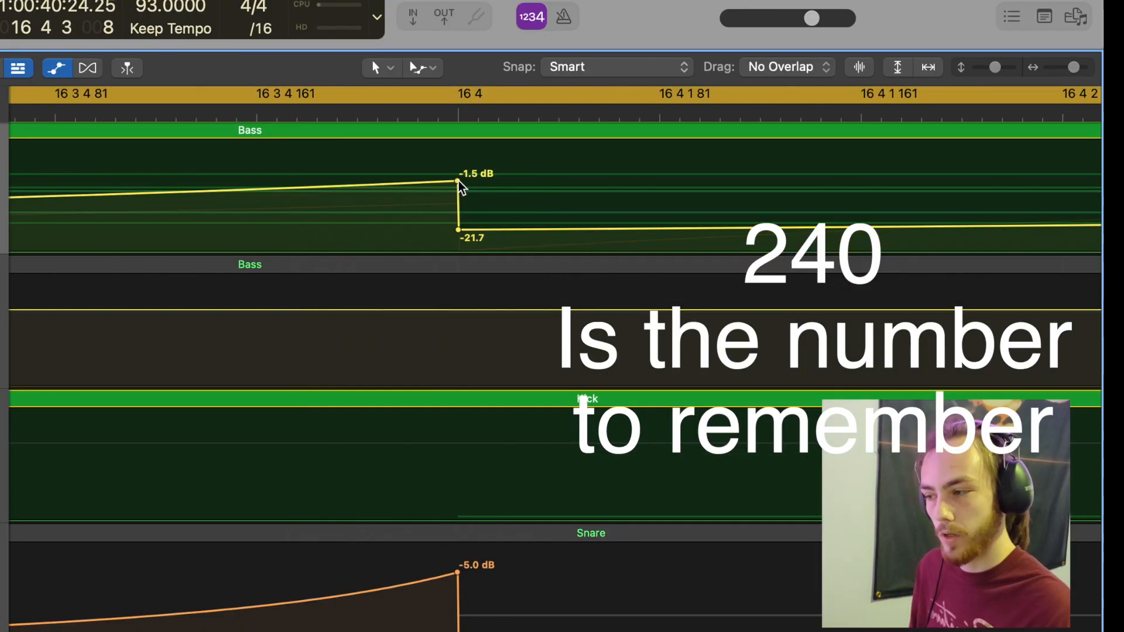
# Check that the Automation Curve Tool is assigned, try bending the Pad's volume curve between 16 3 and 16 4, and undo the change
pyautogui.scroll(-10, 459, 180)
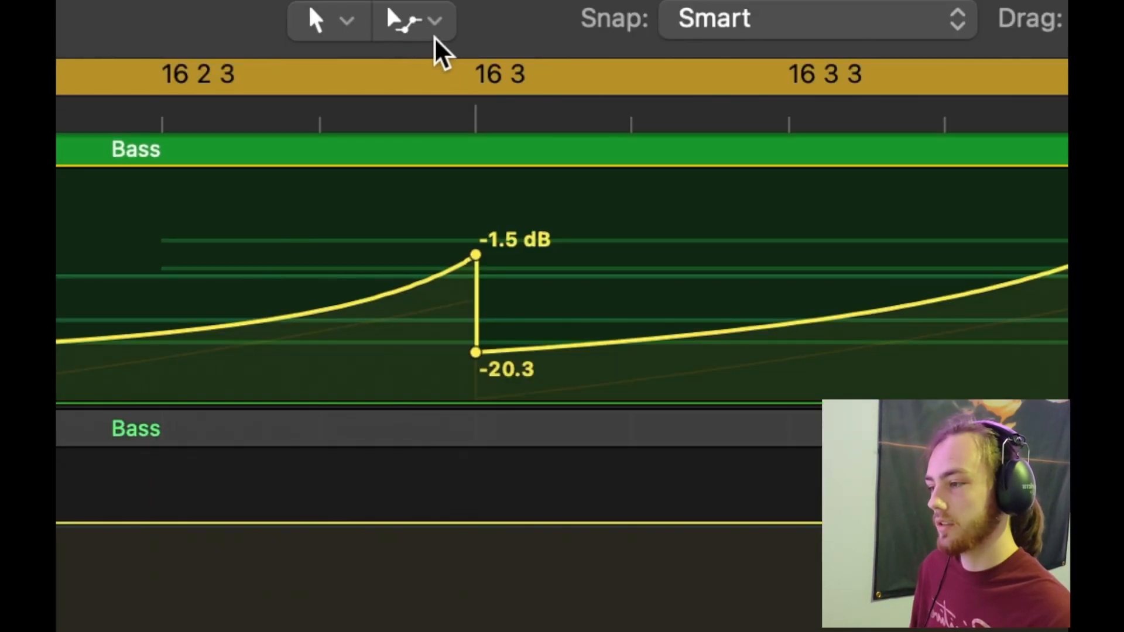
pyautogui.click(430, 69)
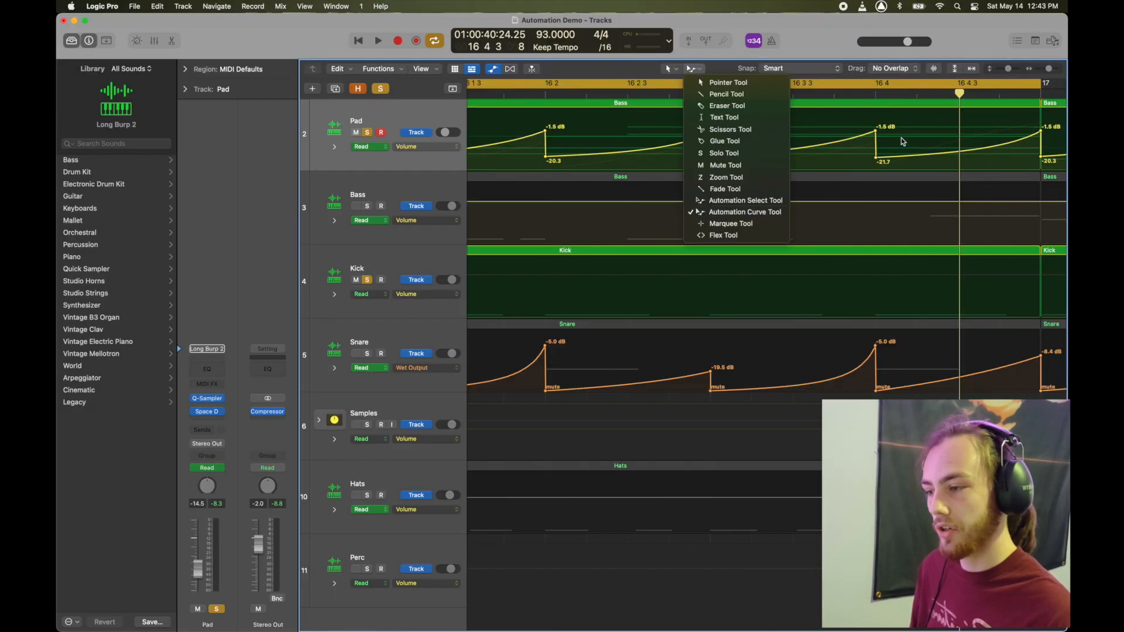
pyautogui.click(871, 119)
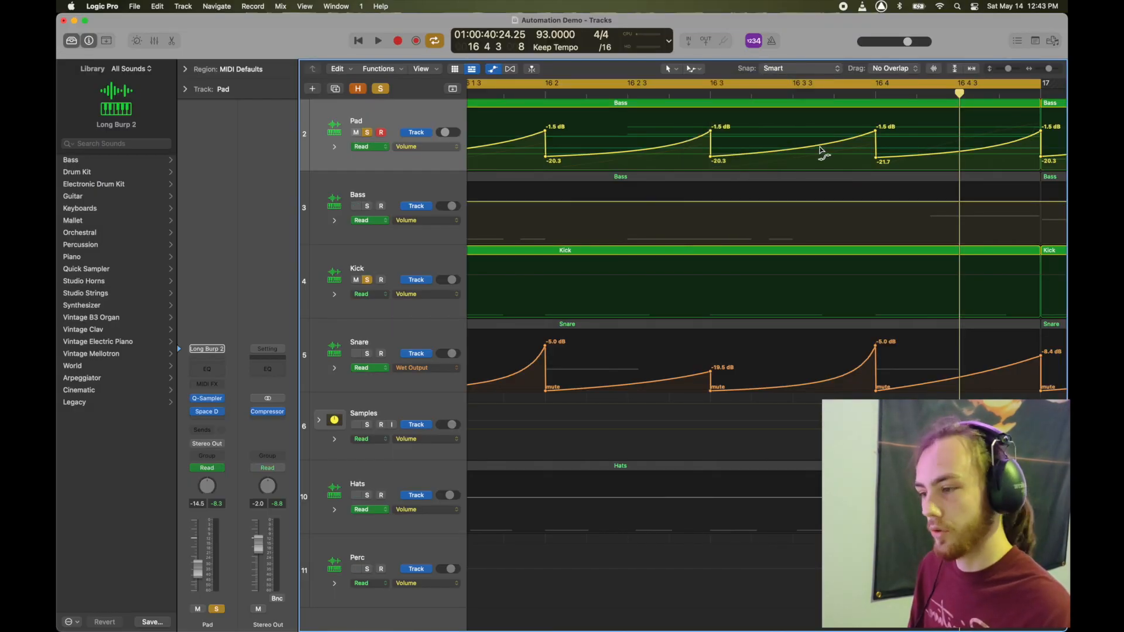
pyautogui.moveTo(819, 151); pyautogui.dragTo(818, 178)
pyautogui.press('super+z')
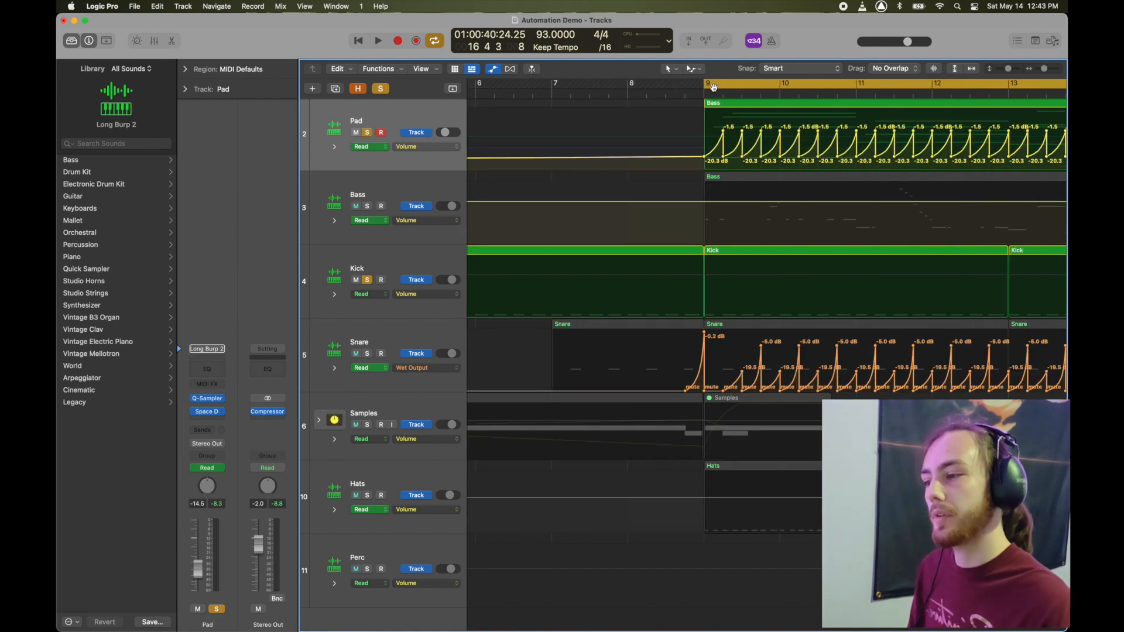
# Return the playhead to bar 9, examine the loop region of Long Burp 4.wav in the Bass track's Quick Sampler, and close it
pyautogui.click(705, 94)
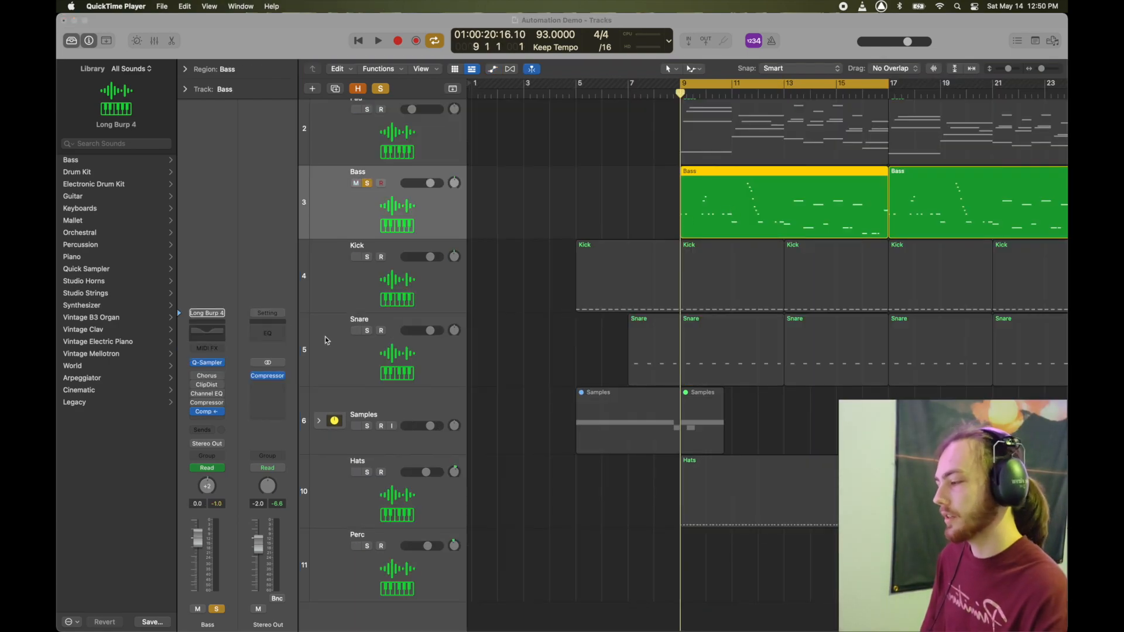
pyautogui.click(209, 363)
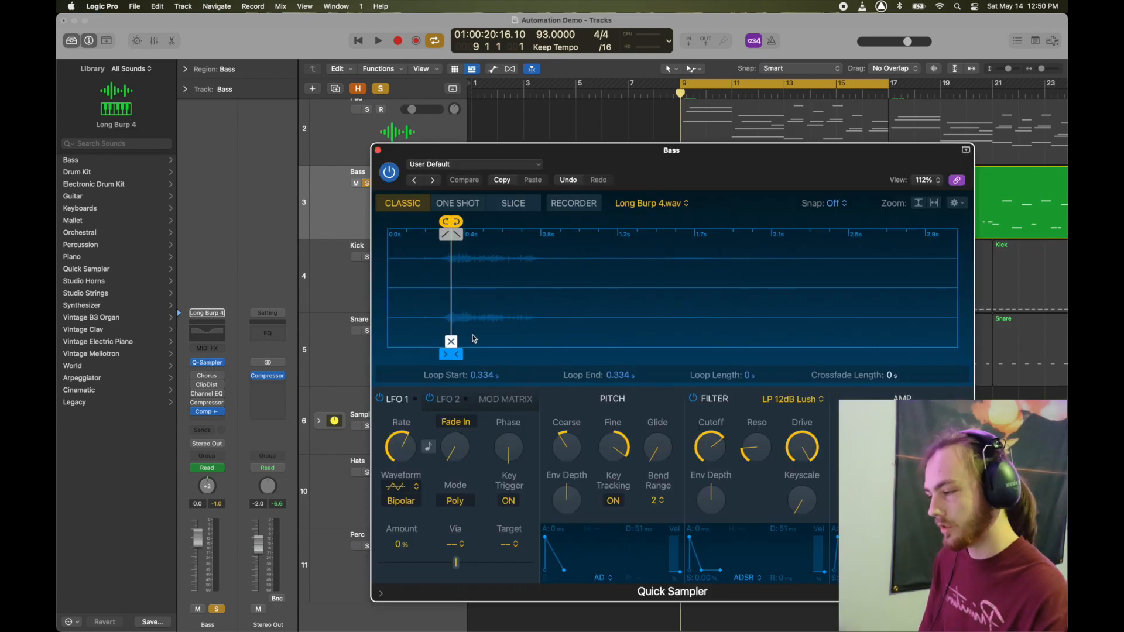
pyautogui.scroll(5, 474, 339)
pyautogui.hscroll(-5, 474, 338)
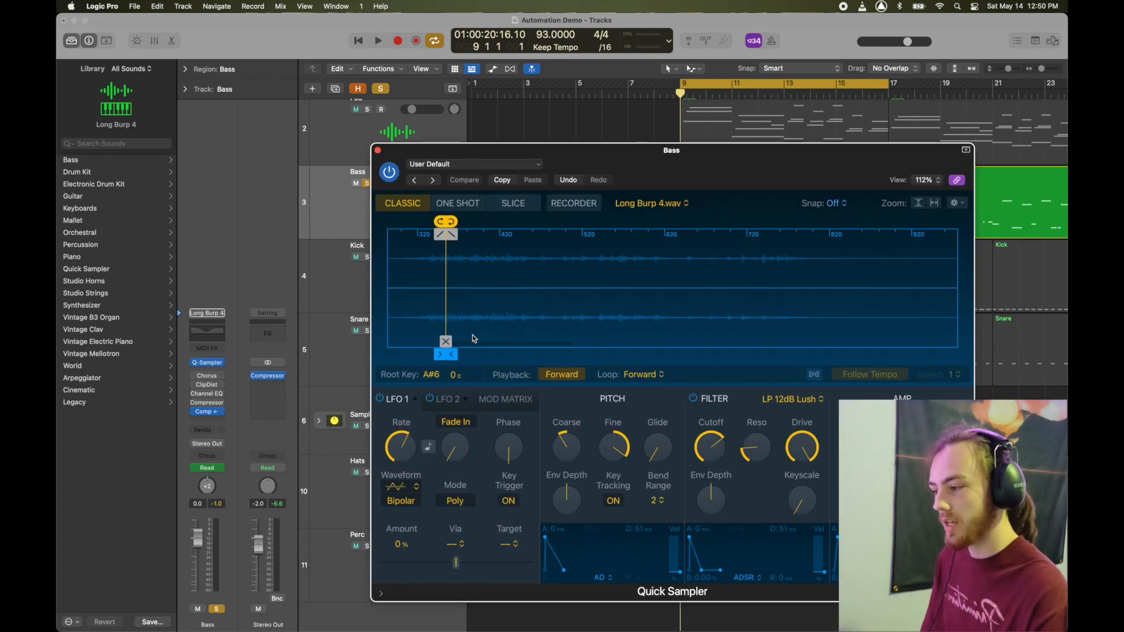
pyautogui.scroll(5, 474, 339)
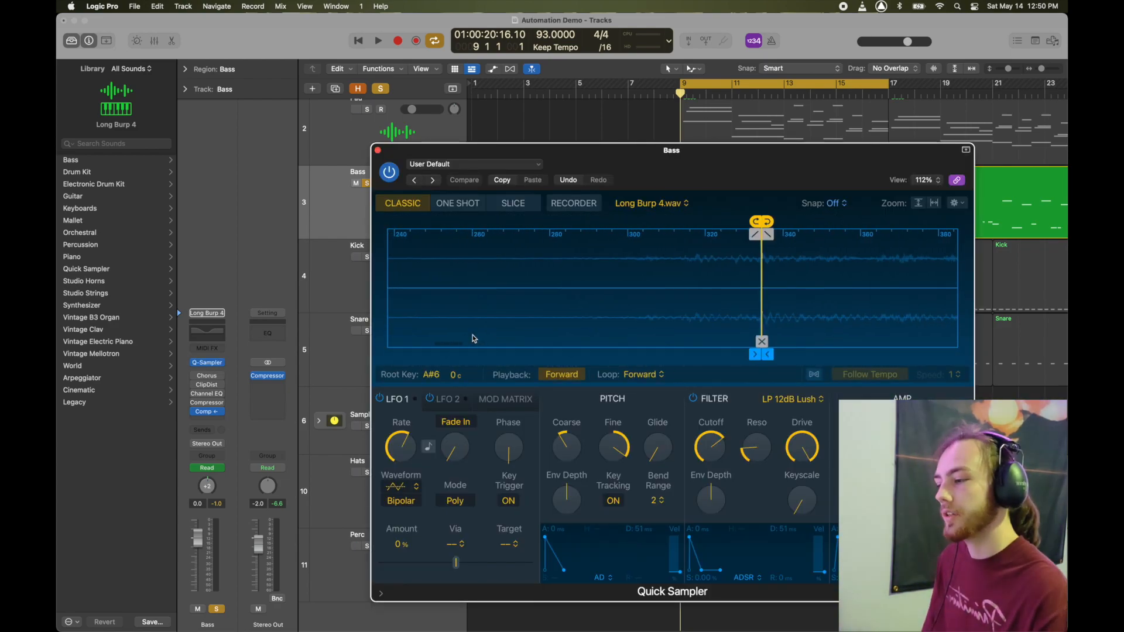
pyautogui.hscroll(10, 474, 339)
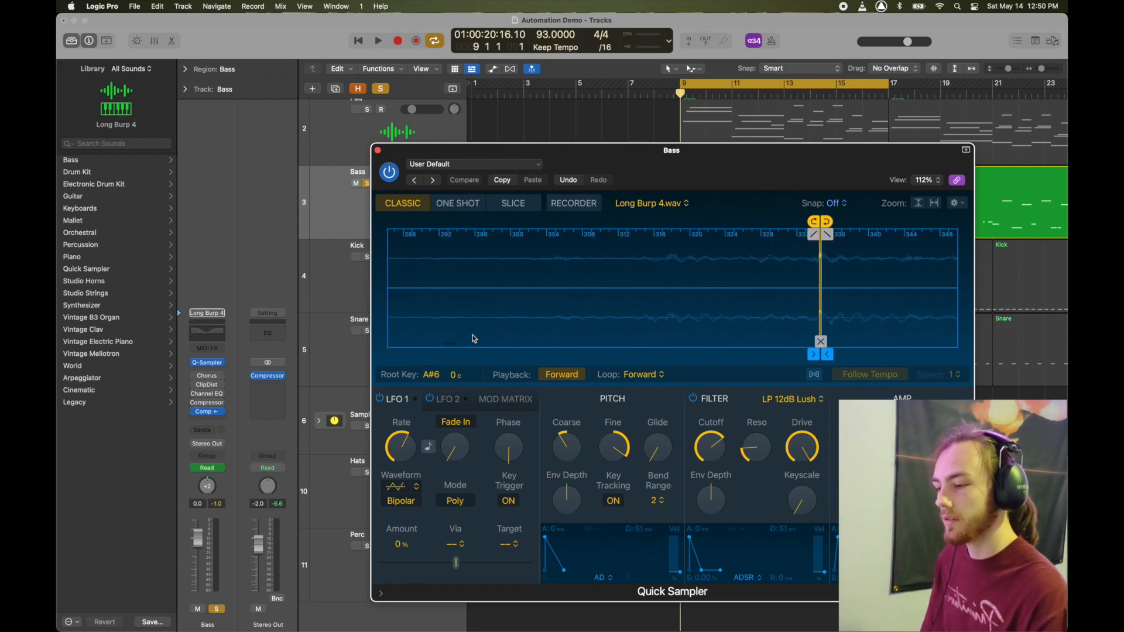
pyautogui.scroll(5, 474, 339)
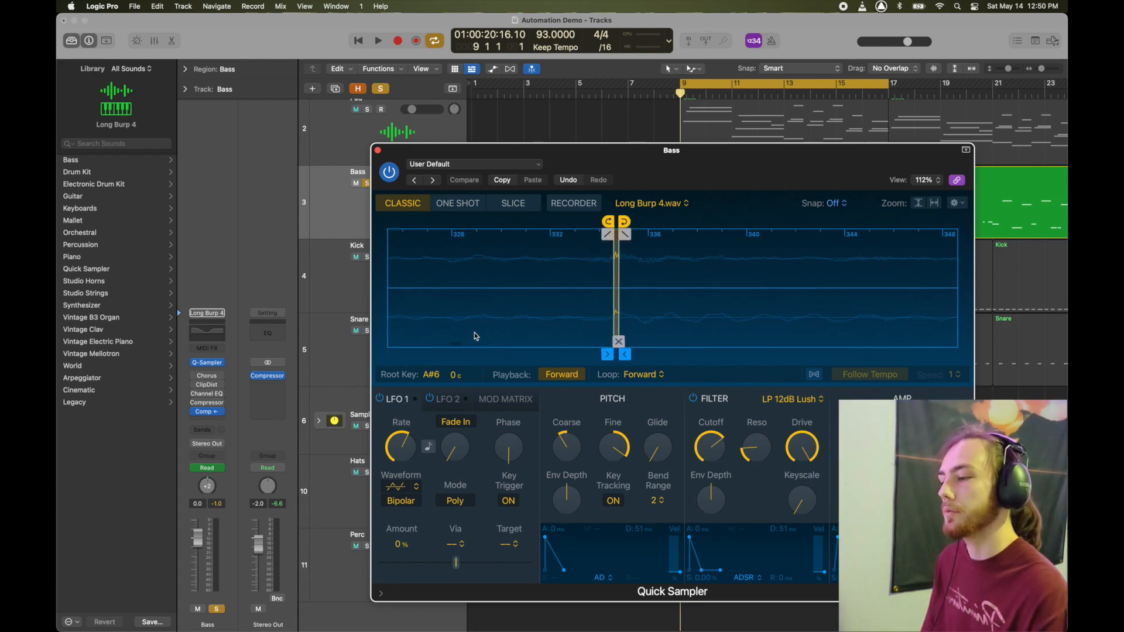
pyautogui.hscroll(3, 476, 336)
pyautogui.scroll(2, 475, 336)
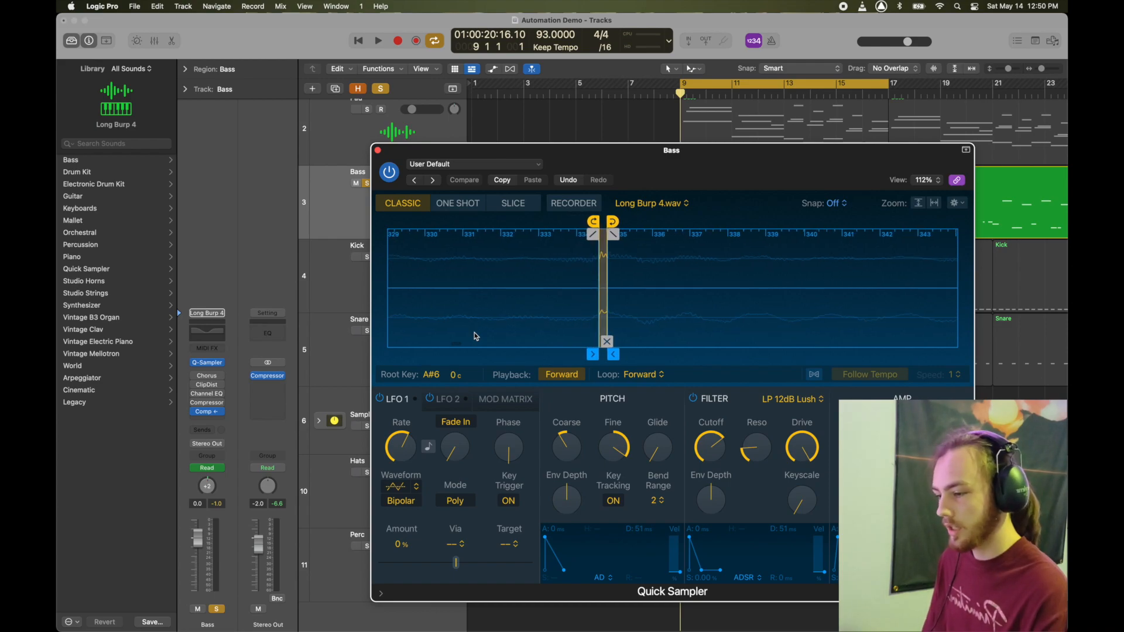
pyautogui.scroll(1, 474, 328)
pyautogui.hscroll(5, 474, 328)
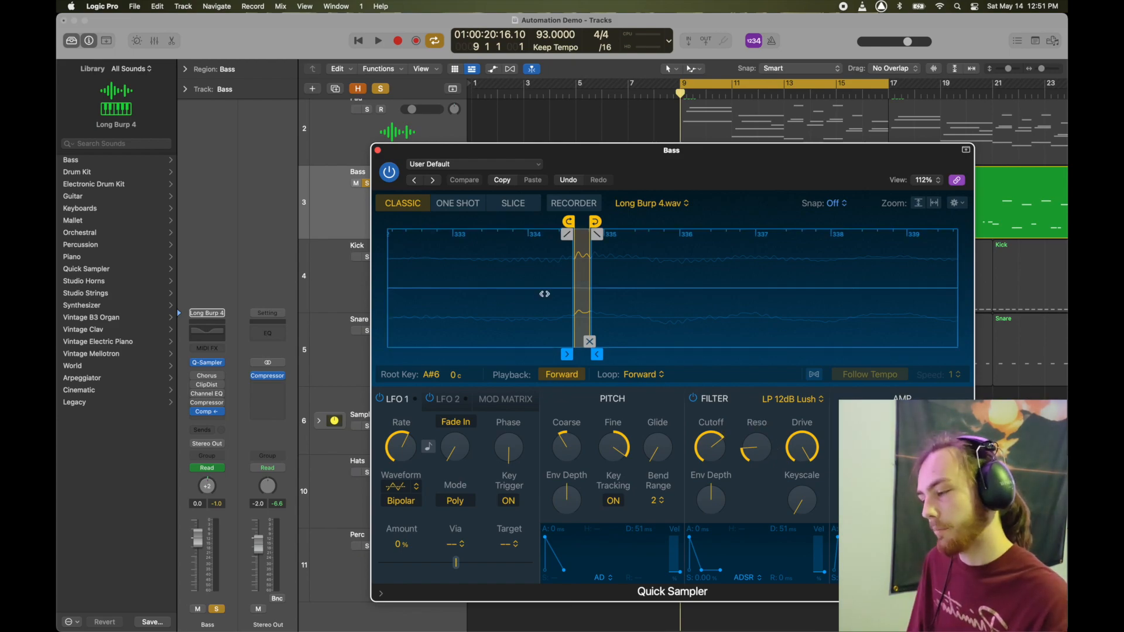
pyautogui.click(377, 151)
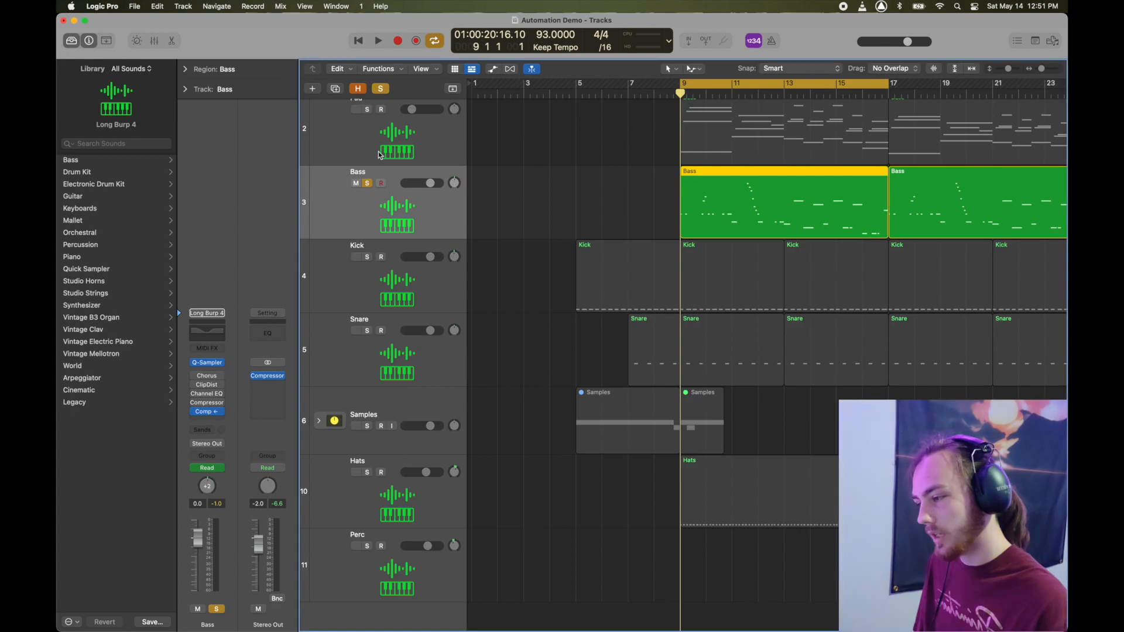
# Compare the soloed Bass with its insert effects bypassed and enabled during playback, stop, and return the playhead to bar 9
pyautogui.moveTo(197, 377)
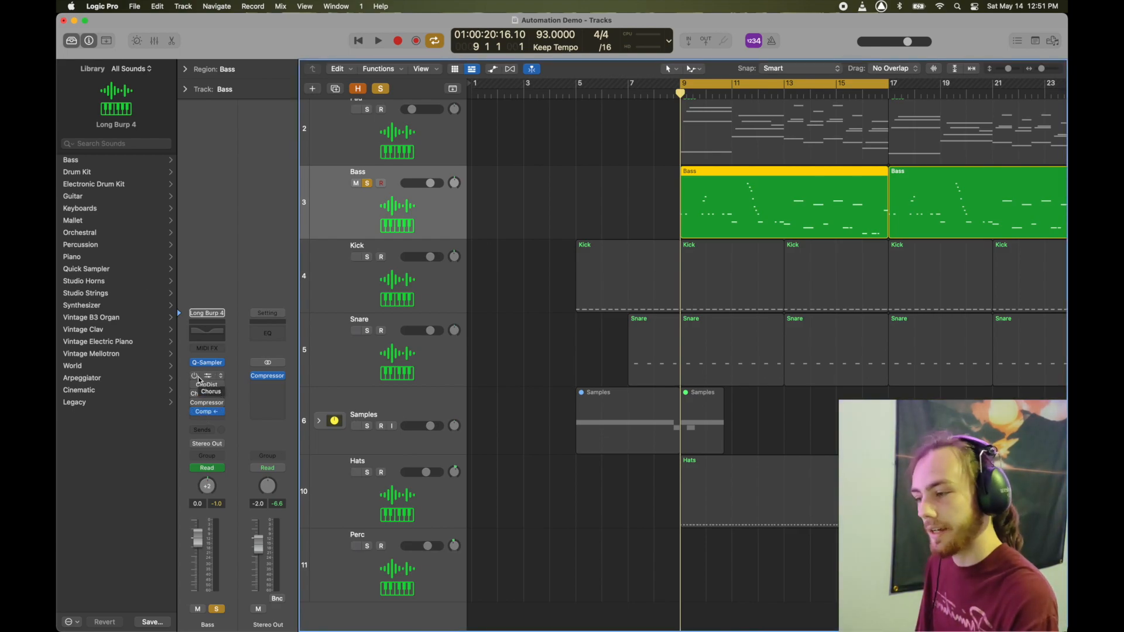
pyautogui.press('space')
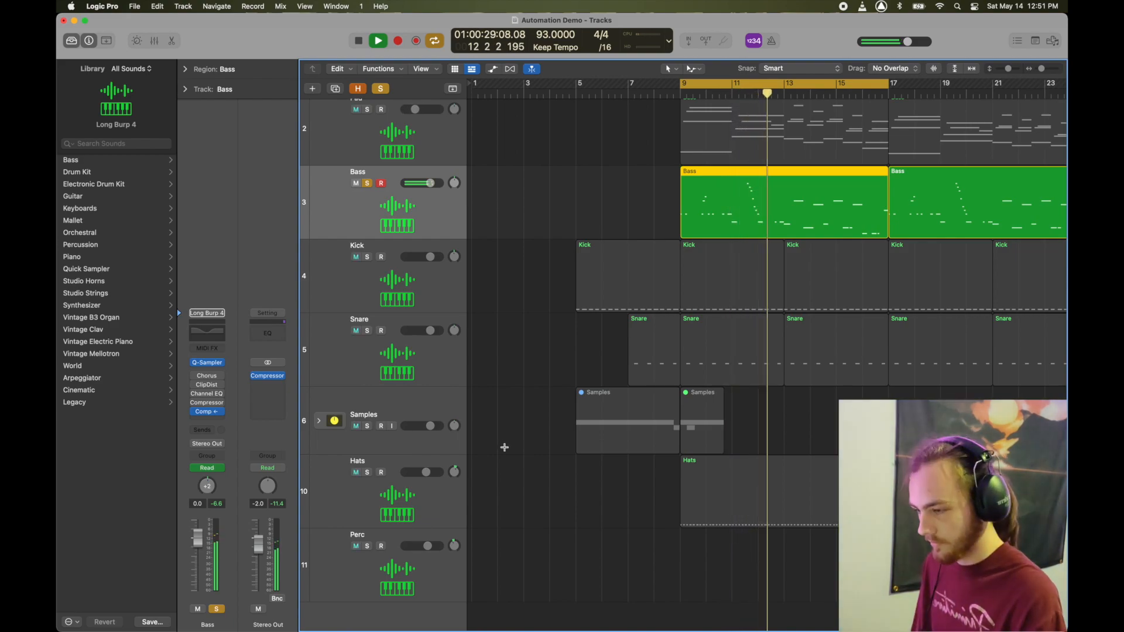
pyautogui.press('space')
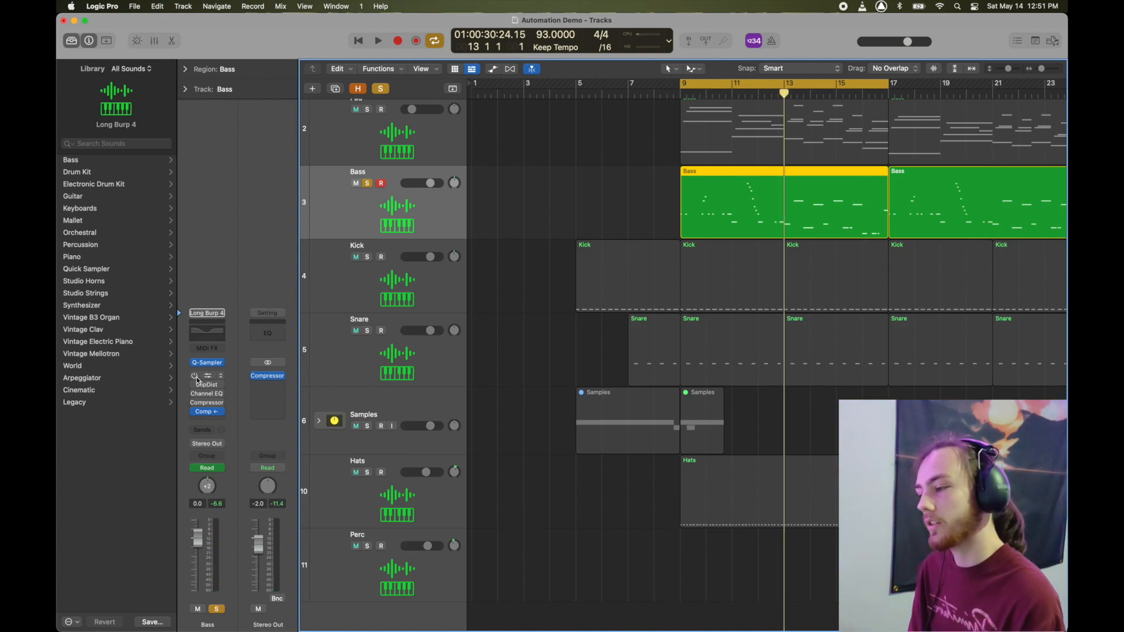
pyautogui.press('space')
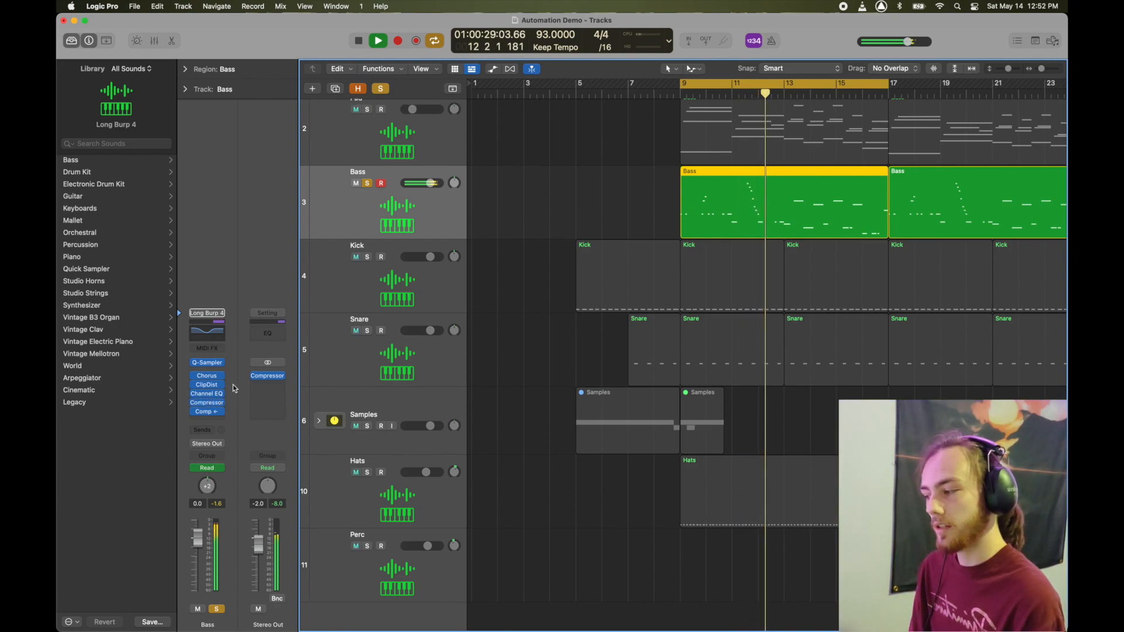
pyautogui.moveTo(203, 414)
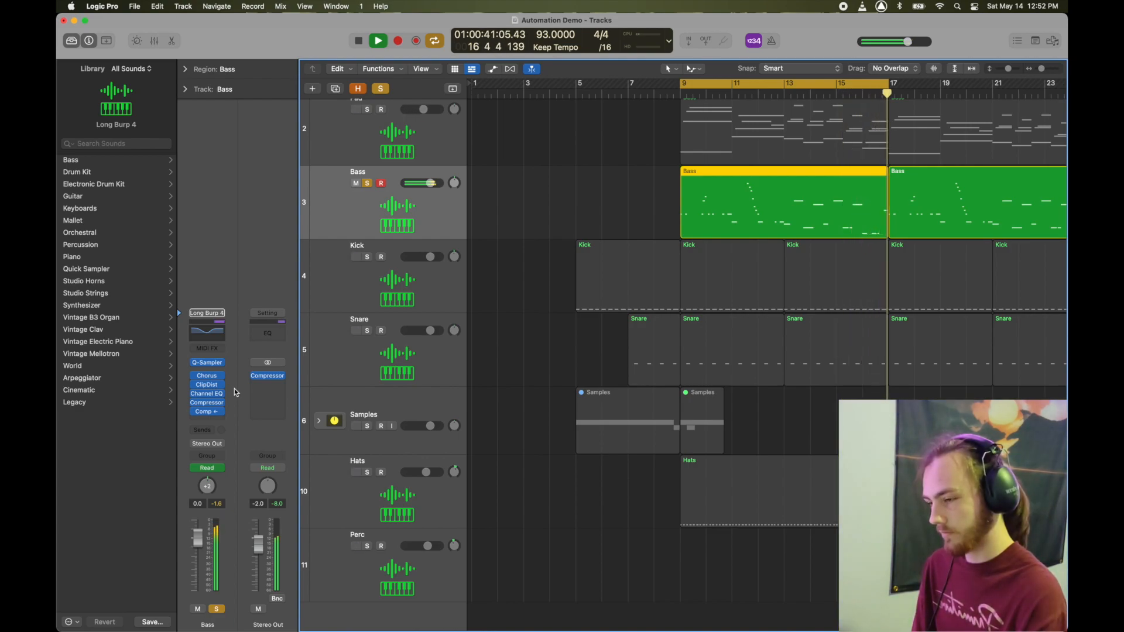
pyautogui.press('space')
pyautogui.click(674, 95)
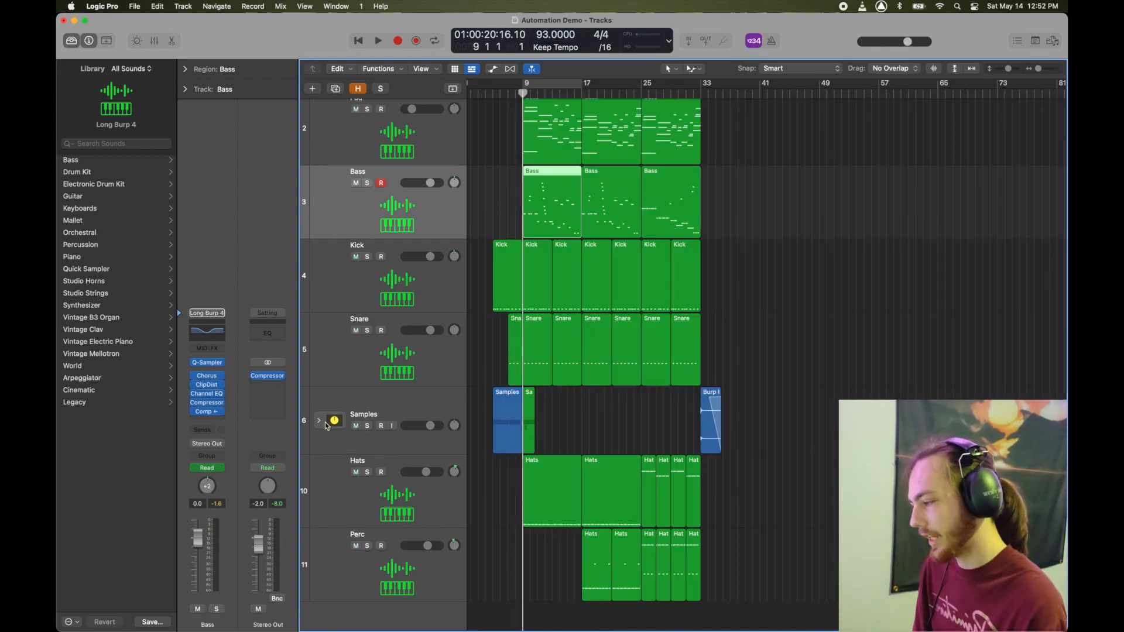
# Expand the Samples track stack and play the intro from bar 5 until just before the region in the Burp track
pyautogui.click(319, 421)
pyautogui.scroll(-5, 561, 368)
pyautogui.press('super+Right')
pyautogui.press('super+Right')
pyautogui.press('super+Right')
pyautogui.press('super+Right')
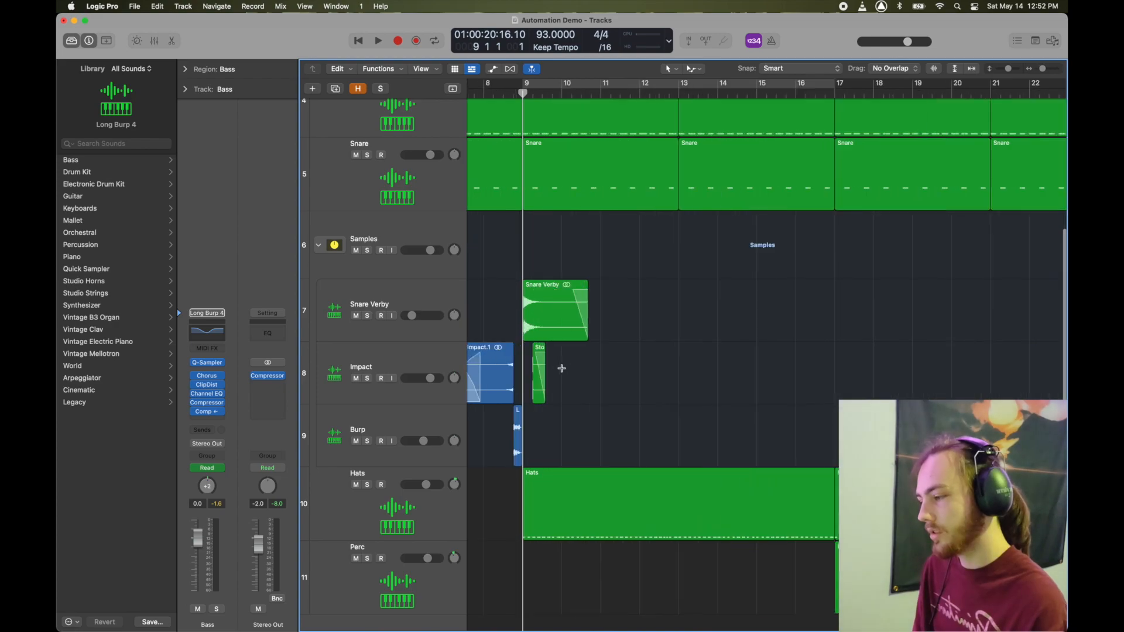
pyautogui.press('super+Left')
pyautogui.press('super+Left')
pyautogui.press('super+Left')
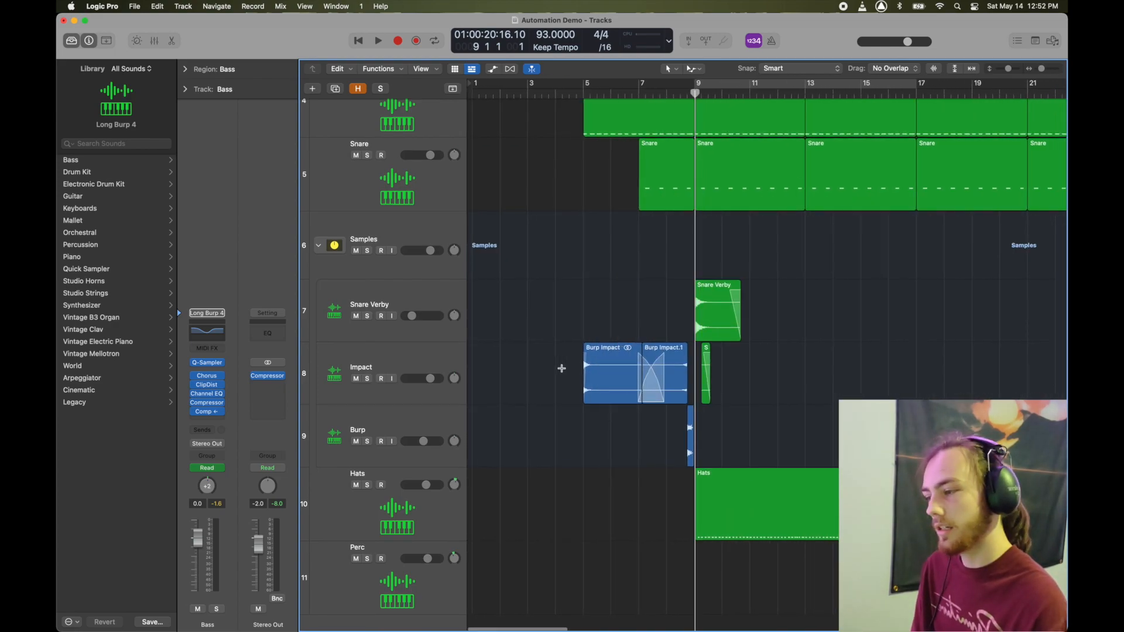
pyautogui.click(581, 94)
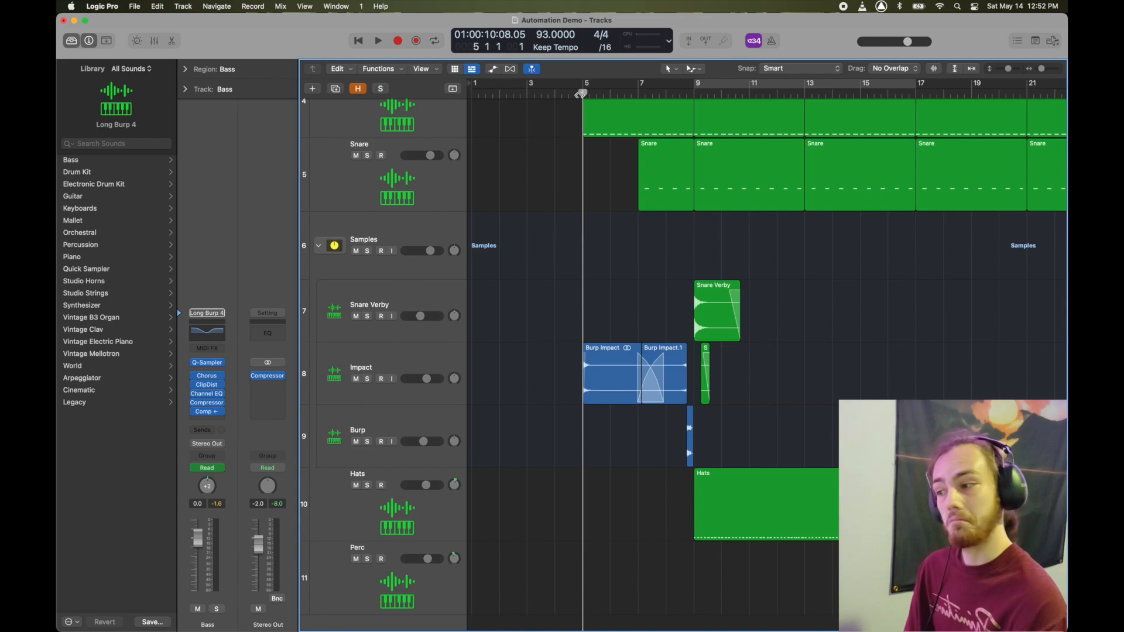
pyautogui.press('space')
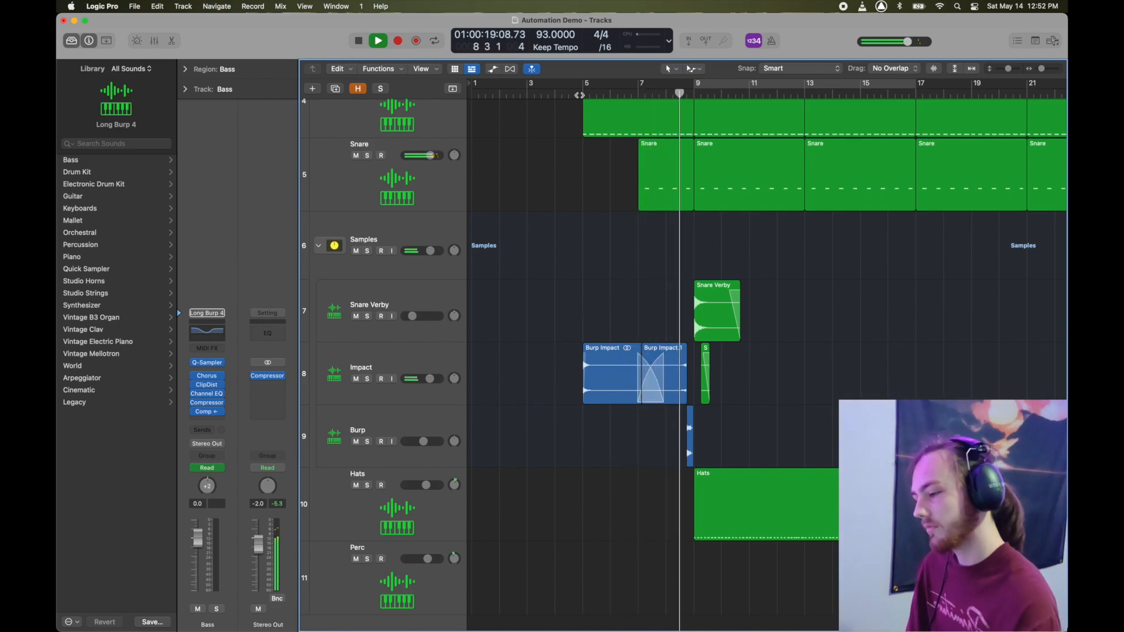
pyautogui.press('space')
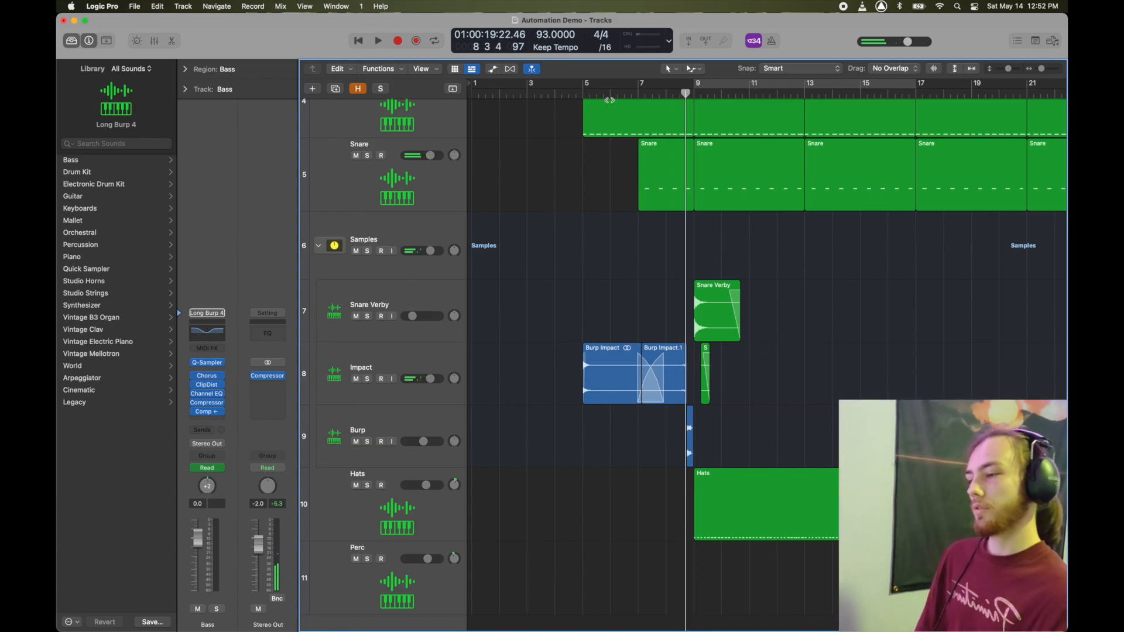
# Examine the Long Burp.1 and Snare Verby regions in the Samples stack and play the transition into bar 9
pyautogui.scroll(10, 647, 111)
pyautogui.scroll(-3, 647, 111)
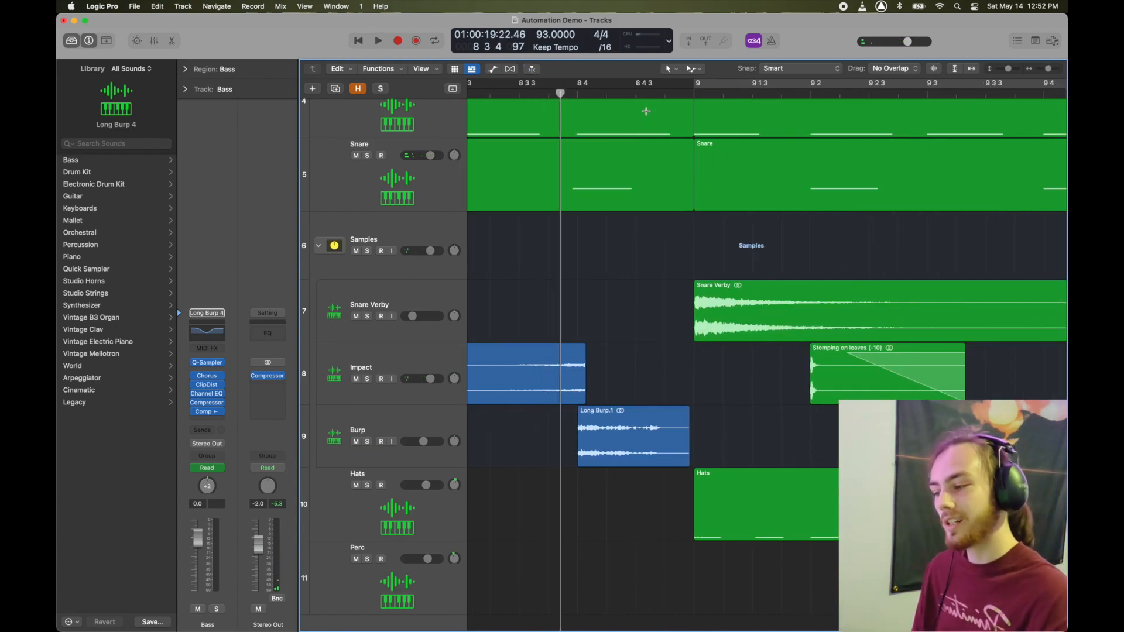
pyautogui.click(629, 426)
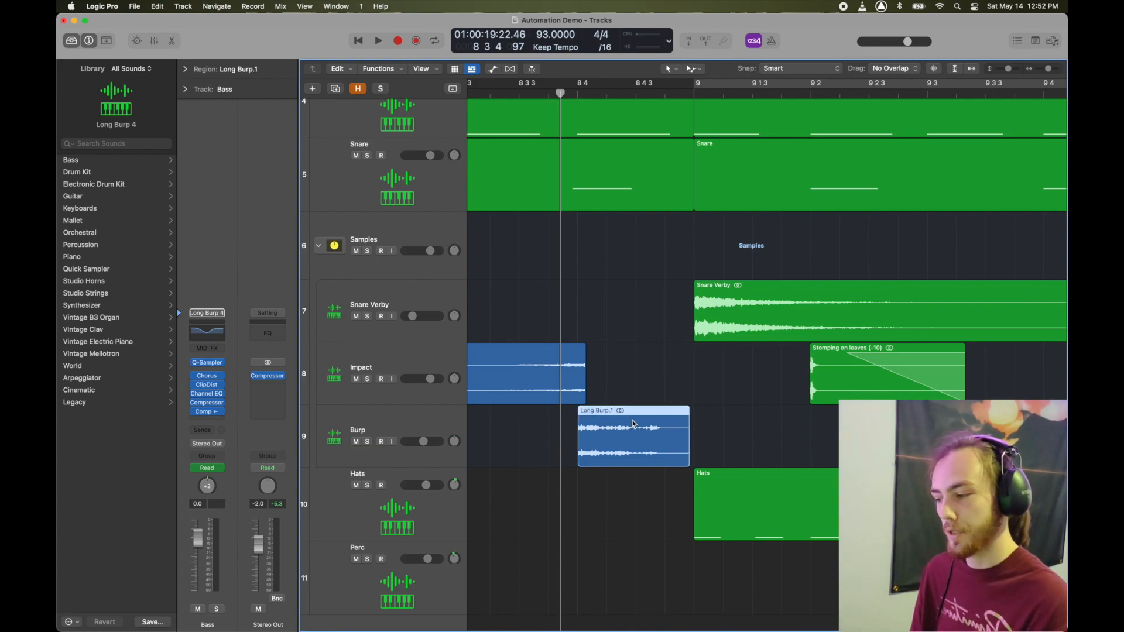
pyautogui.scroll(3, 632, 424)
pyautogui.scroll(-10, 632, 424)
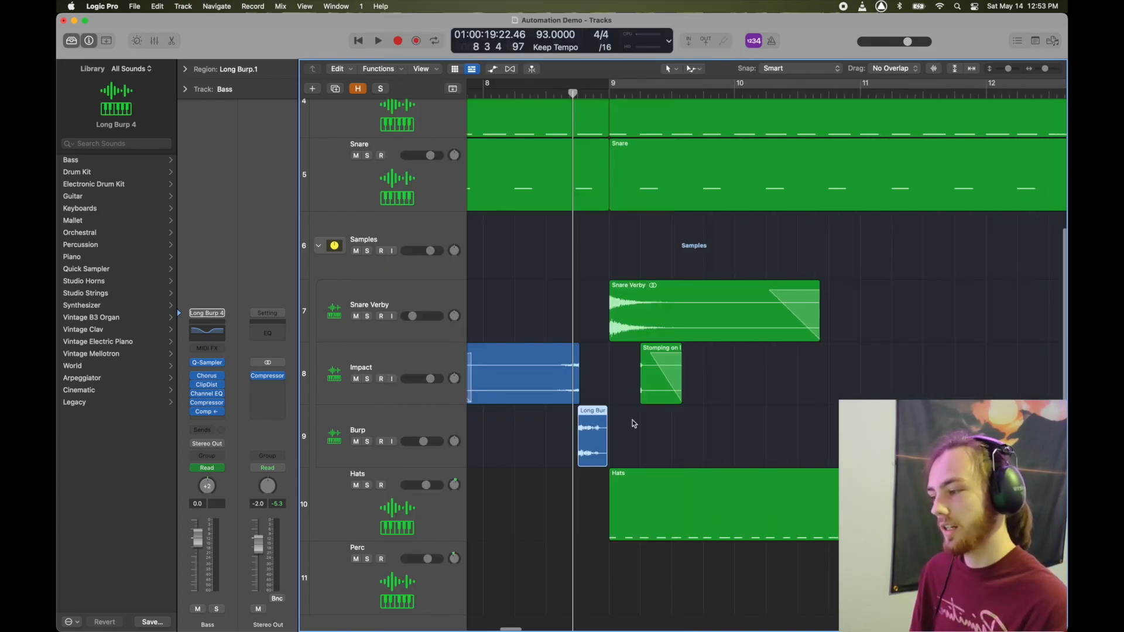
pyautogui.click(652, 297)
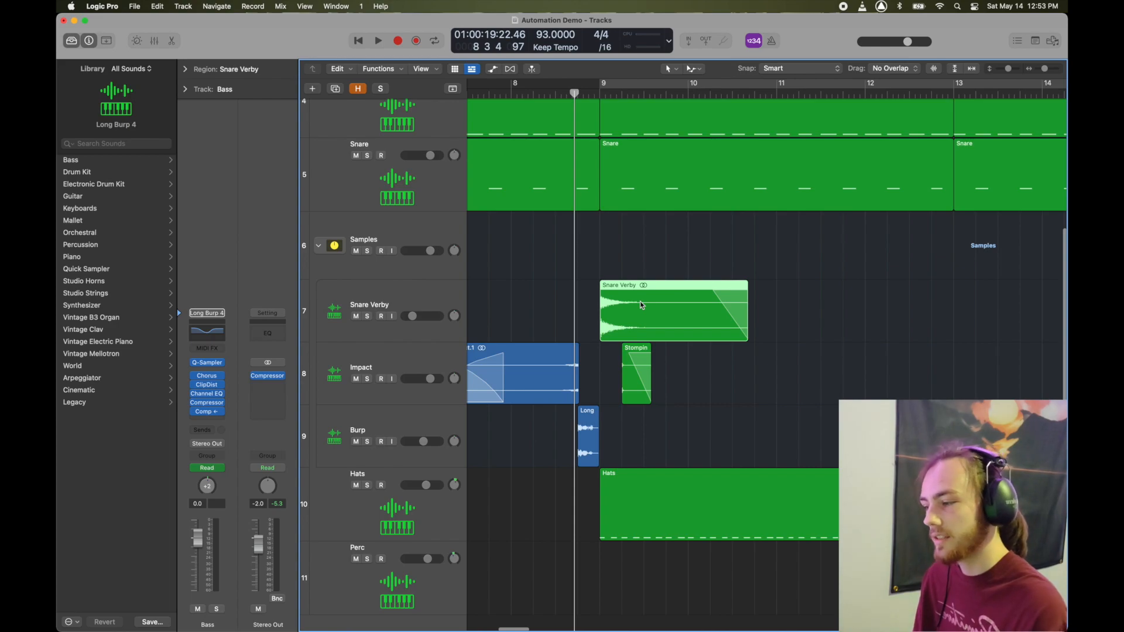
pyautogui.press('space')
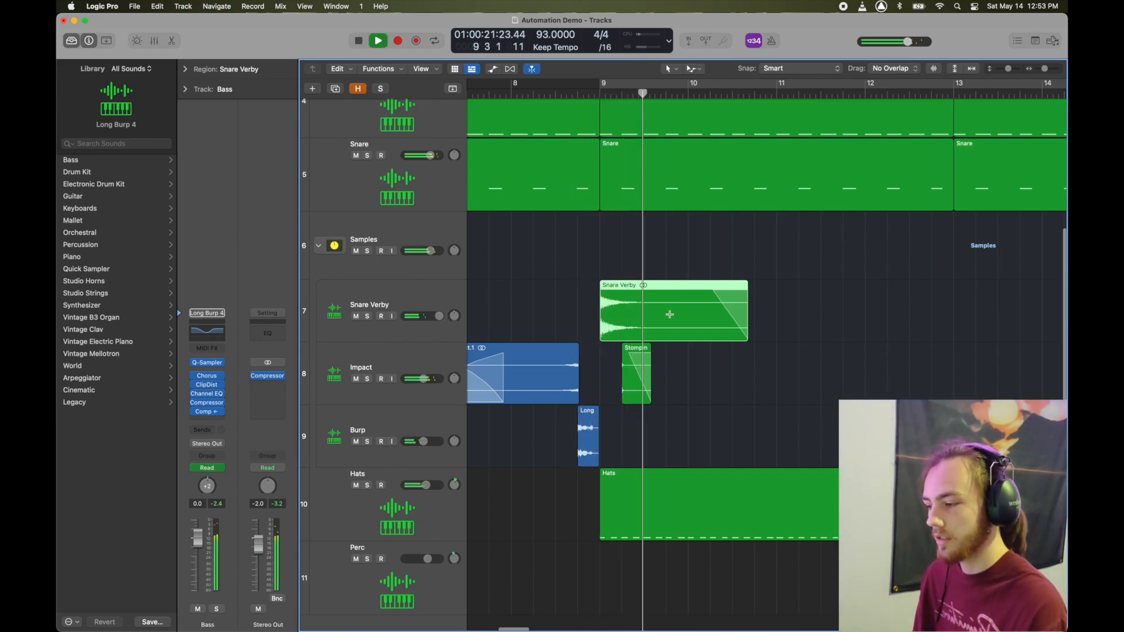
pyautogui.press('space')
# Move the Stomping on leaves region in the Impact track to start at bar 9 and audition it with that track soloed
pyautogui.moveTo(647, 361); pyautogui.dragTo(626, 361)
pyautogui.click(367, 380)
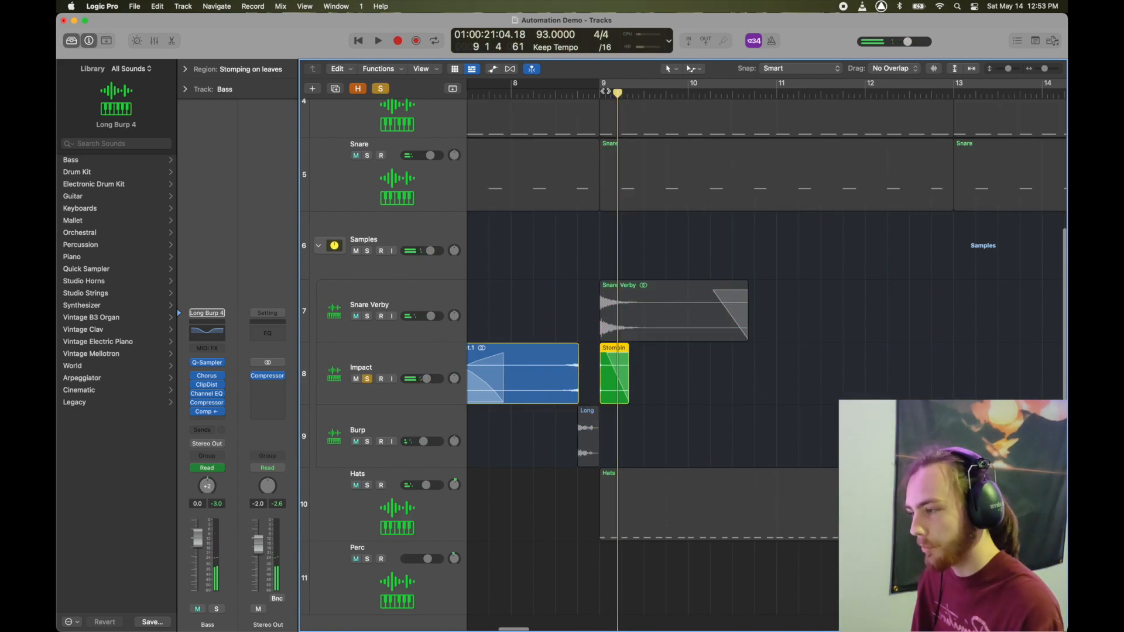
pyautogui.click(590, 92)
pyautogui.press('space')
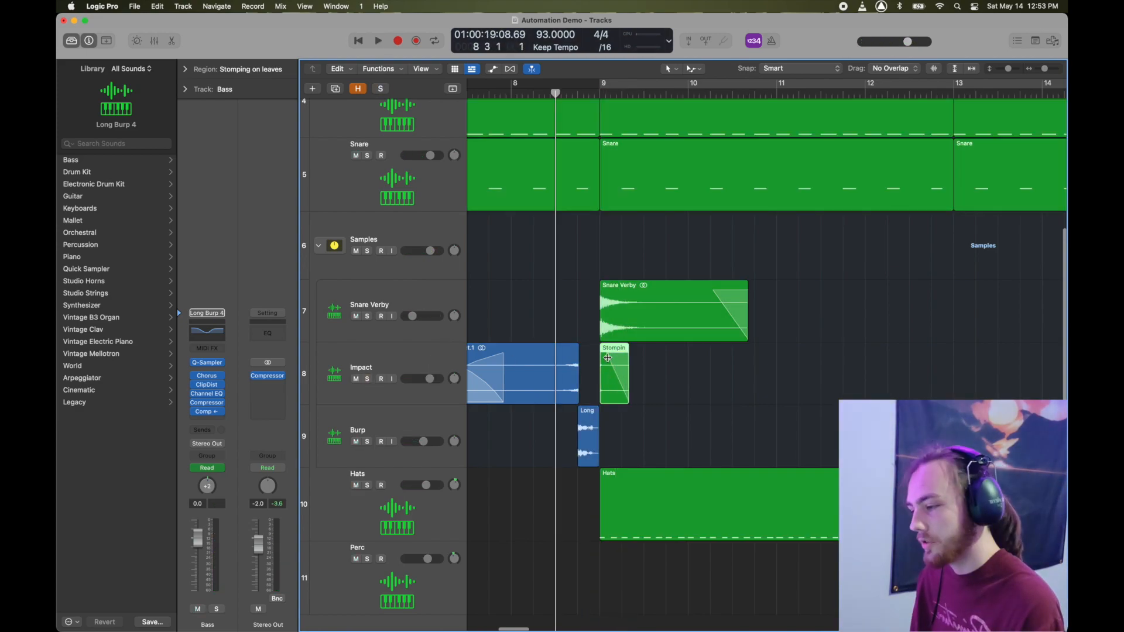
# Examine the Burp Impact region in the Impact track and play the transition into bar 9 from about bar 8
pyautogui.hscroll(-5, 609, 370)
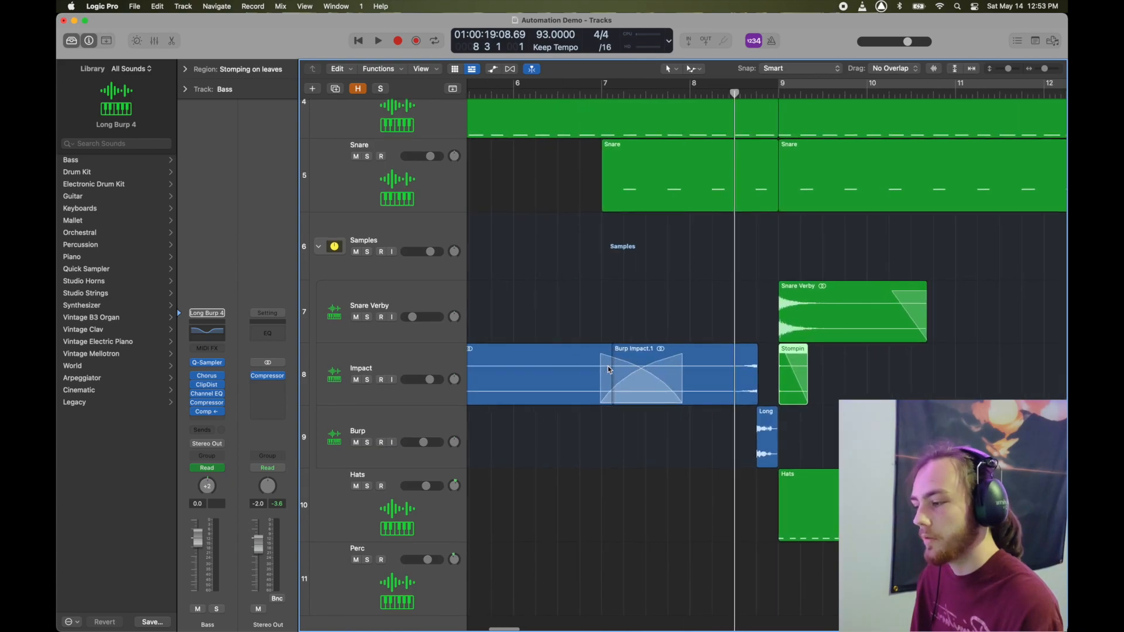
pyautogui.hscroll(-5, 607, 367)
pyautogui.click(665, 361)
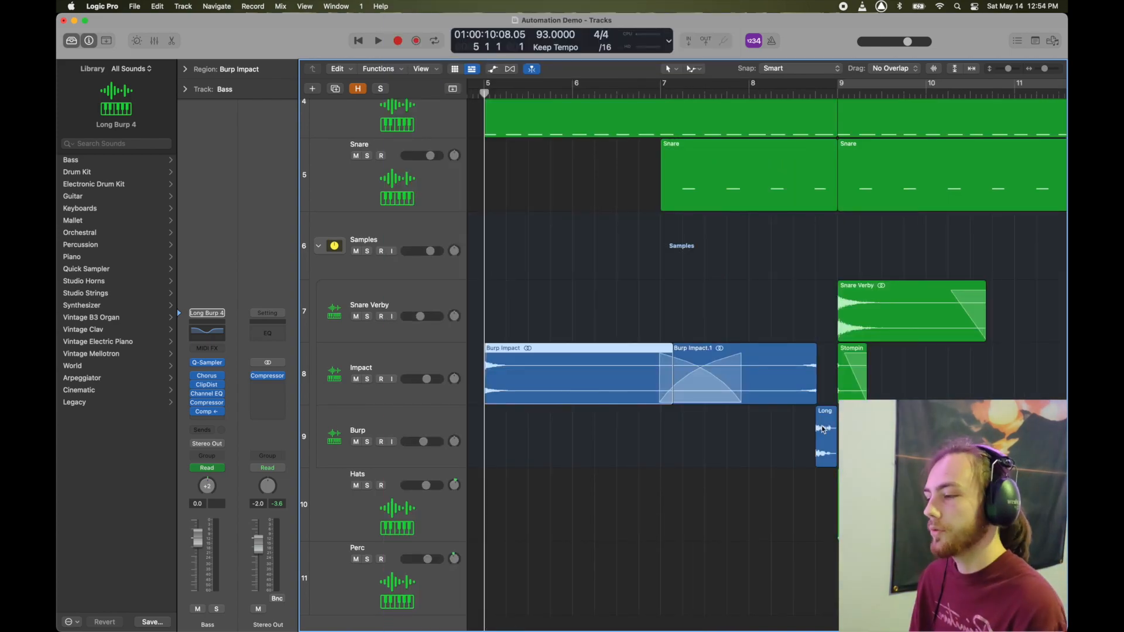
pyautogui.hscroll(3, 570, 338)
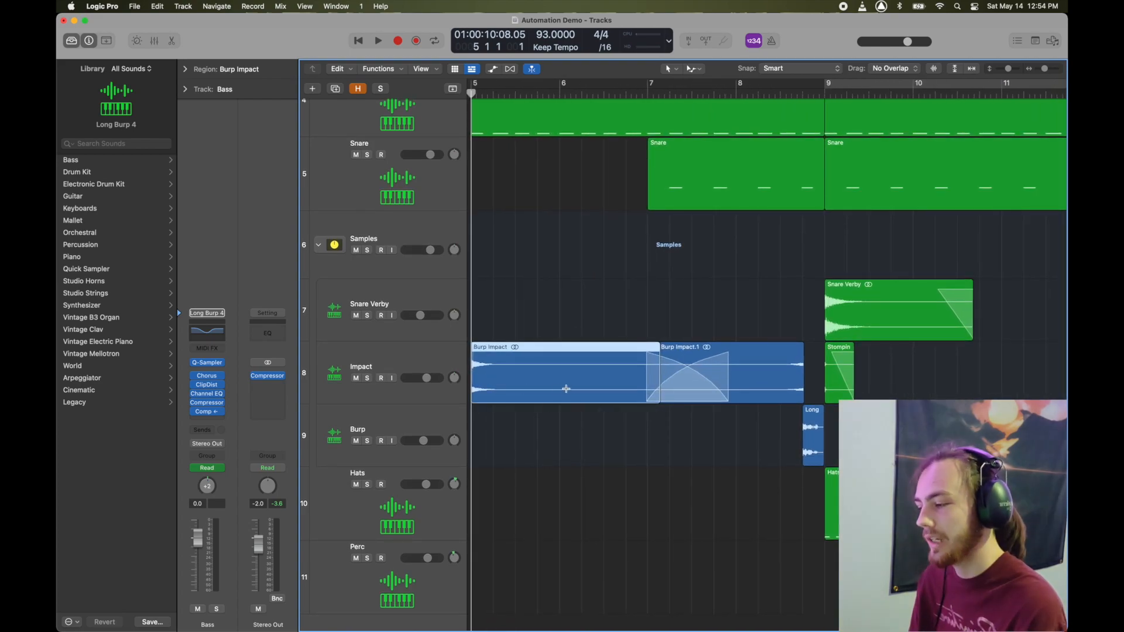
pyautogui.scroll(-5, 652, 382)
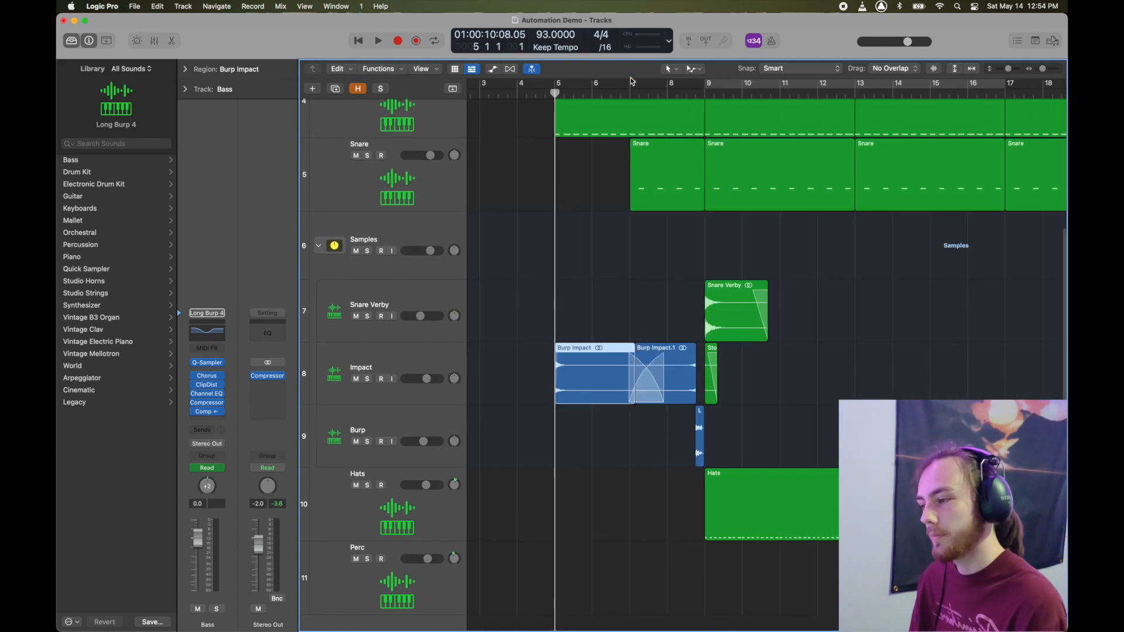
pyautogui.click(668, 97)
pyautogui.press('space')
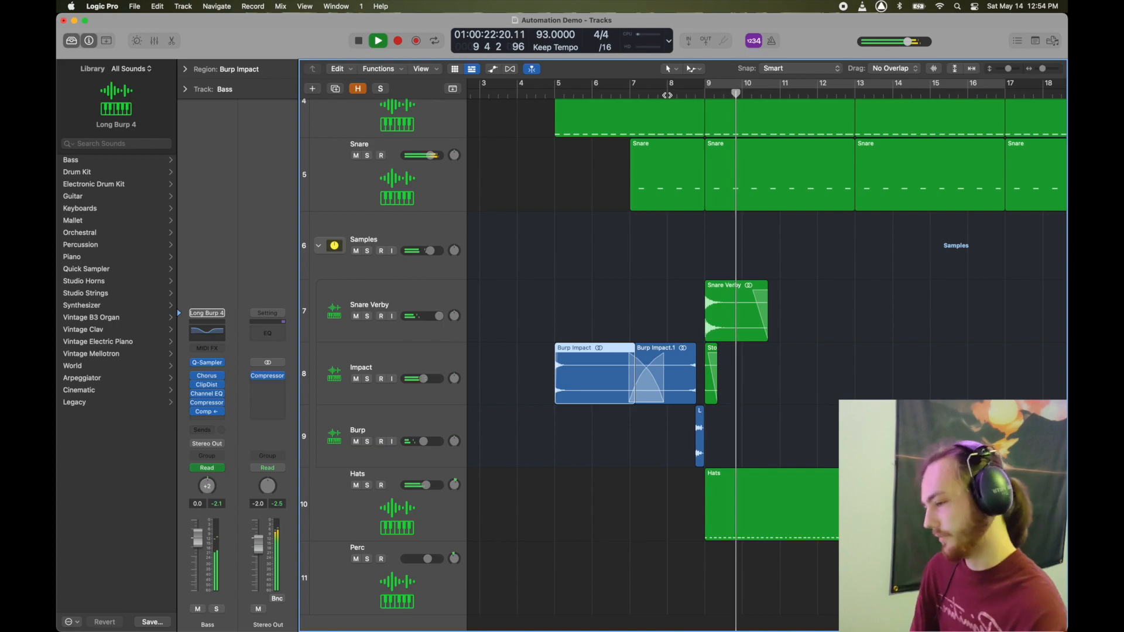
pyautogui.press('space')
# Clear the Snare's solo and play the full mix from around bar 9 with the Snare's Wet Output automation displayed
pyautogui.press('z')
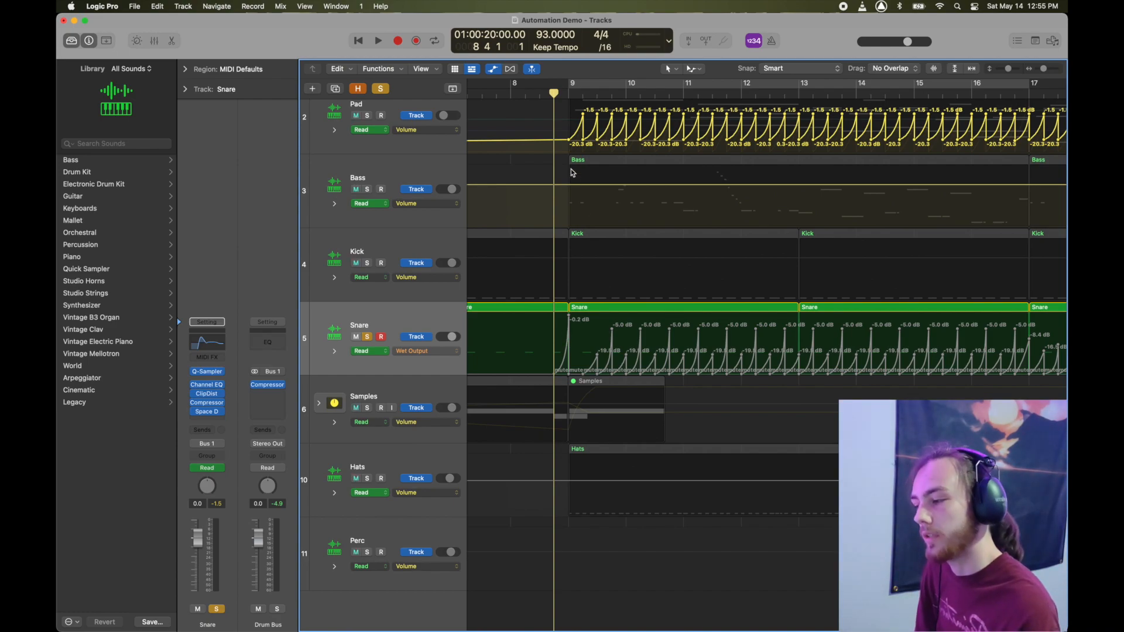
pyautogui.hscroll(3, 572, 172)
pyautogui.click(381, 89)
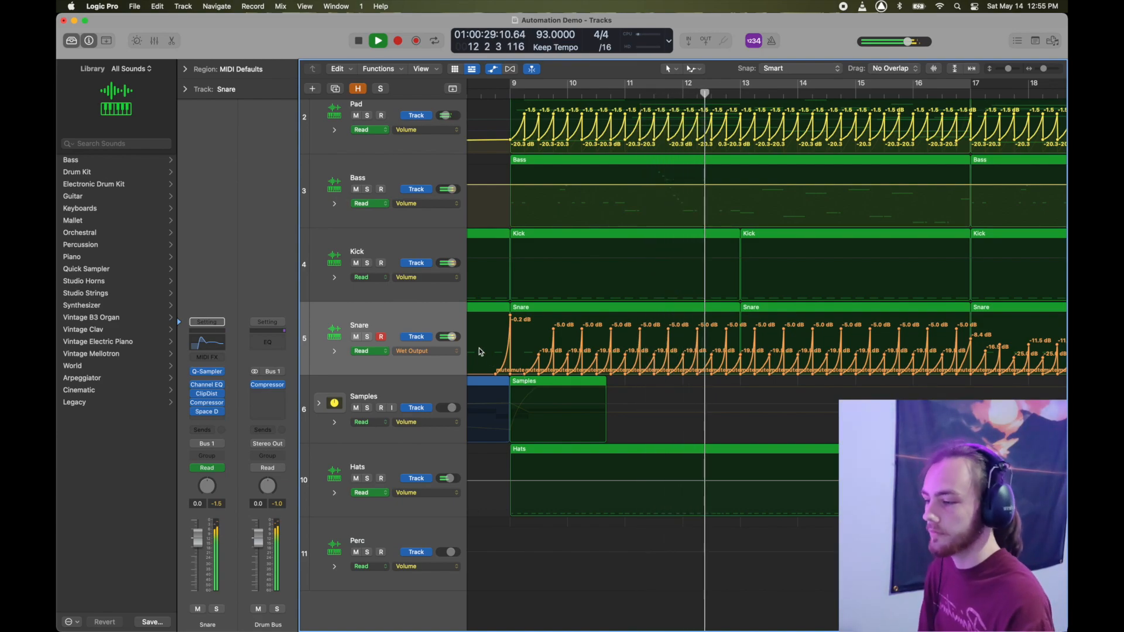
pyautogui.press('space')
pyautogui.hscroll(2, 675, 388)
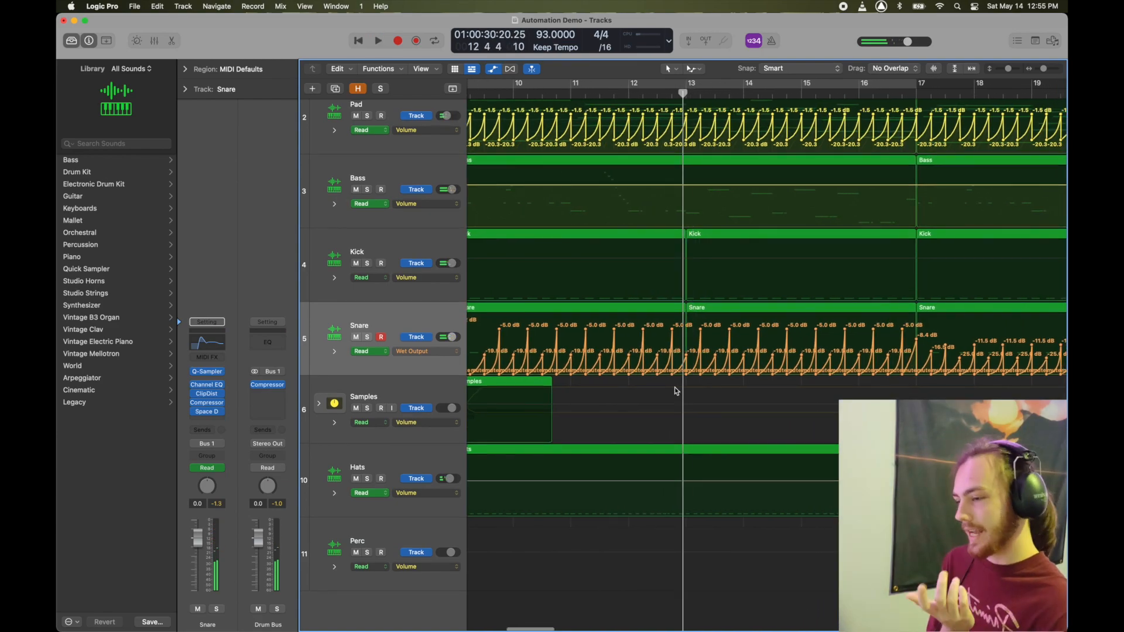
# Play the section from bar 17 to hear the Snare's Wet Output automation there, and stop playback
pyautogui.hscroll(6, 675, 387)
pyautogui.click(651, 92)
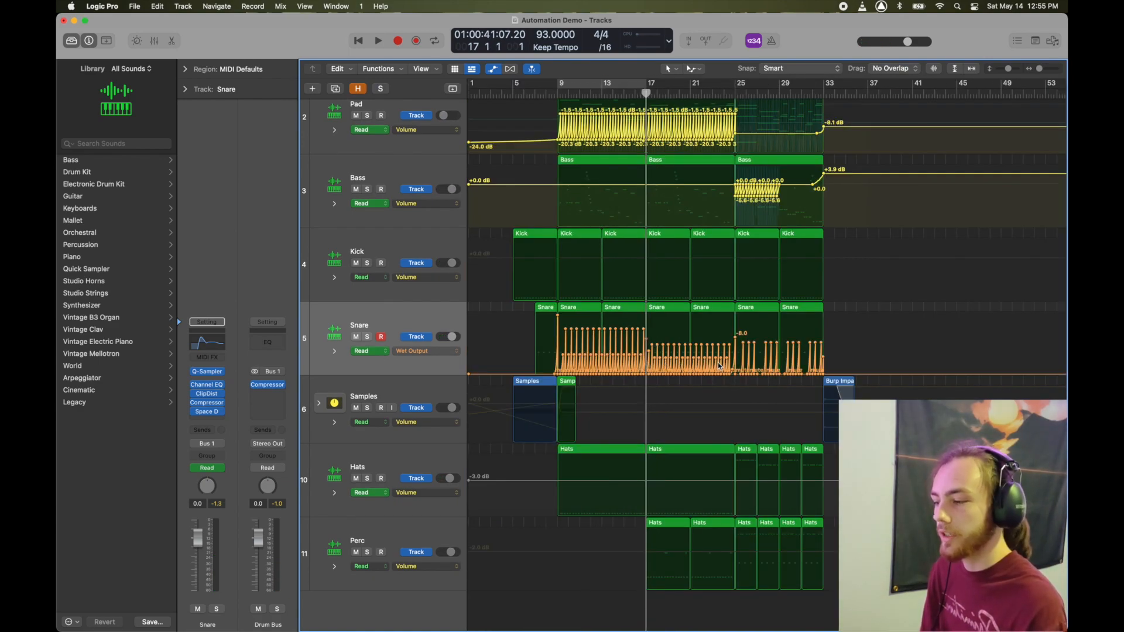
pyautogui.press('space')
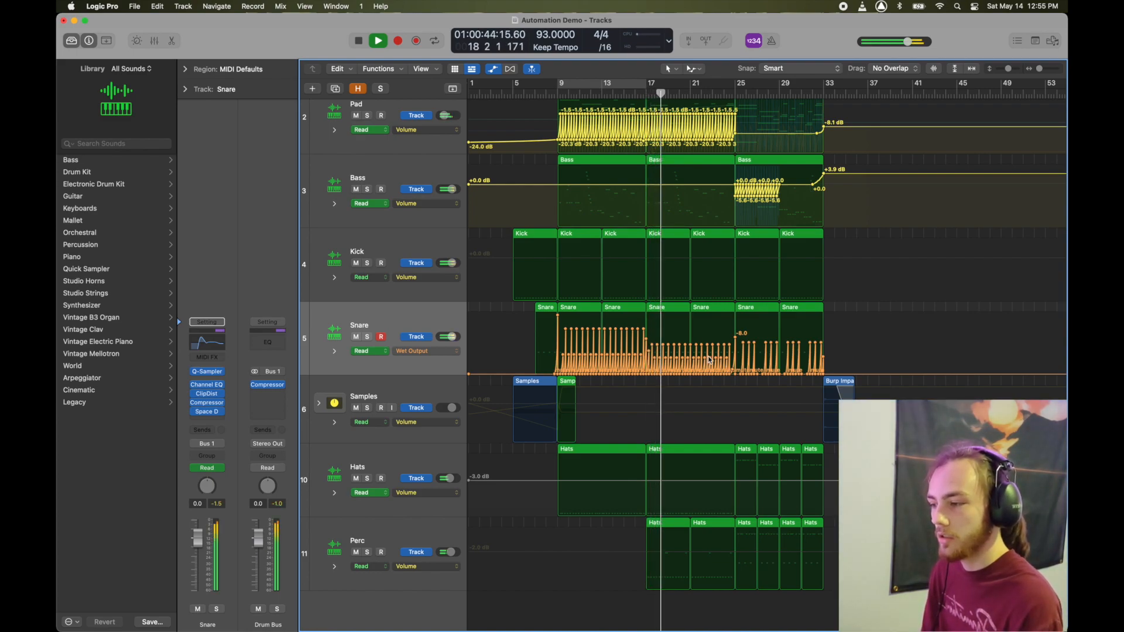
pyautogui.press('space')
# Display the Pad's Q-Sampler LFO 1 Target Depth (Filter Cutoff) automation
pyautogui.scroll(2, 685, 441)
pyautogui.scroll(-1, 686, 440)
pyautogui.press('space')
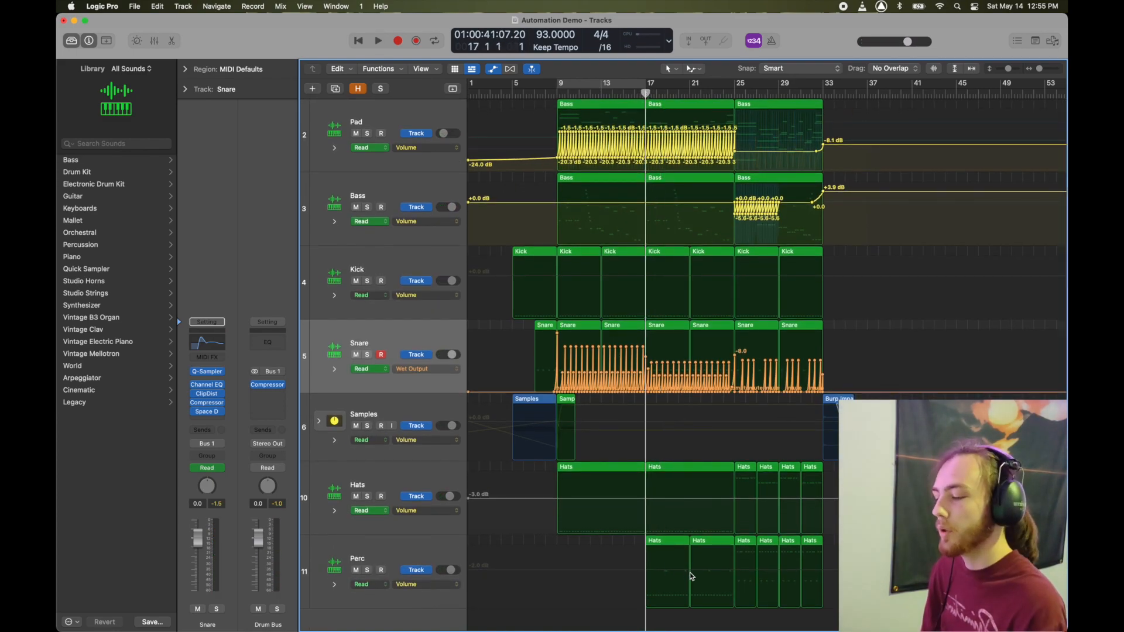
pyautogui.click(426, 147)
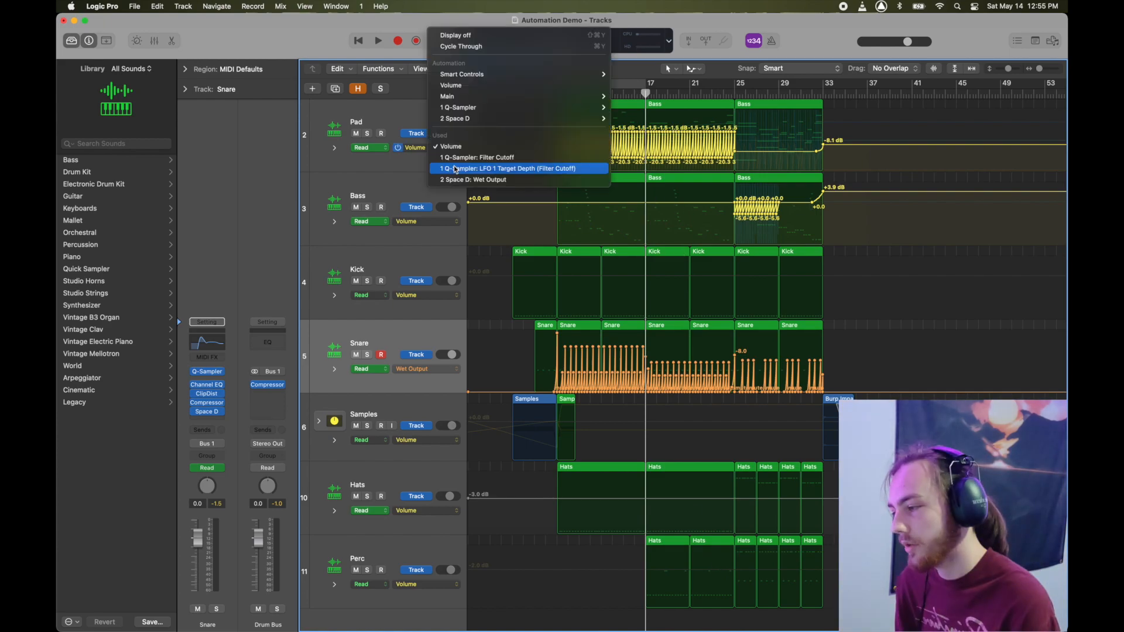
pyautogui.click(454, 169)
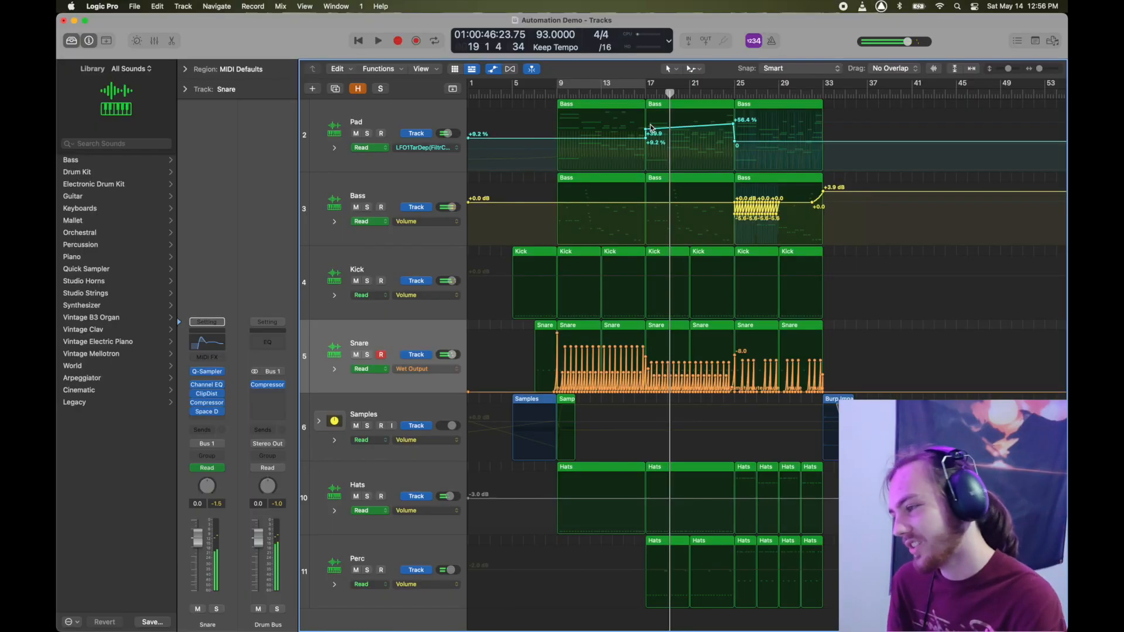
# Play the section from bar 25 and examine the Pad's Filter Cutoff automation curves up close
pyautogui.moveTo(671, 95); pyautogui.dragTo(734, 94)
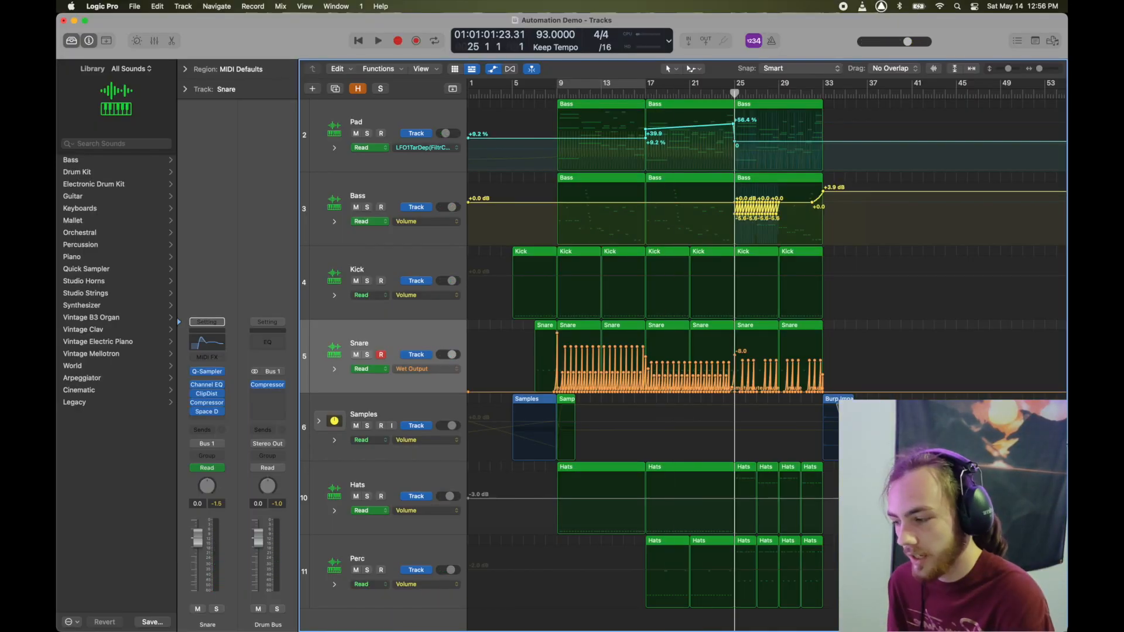
pyautogui.press('space')
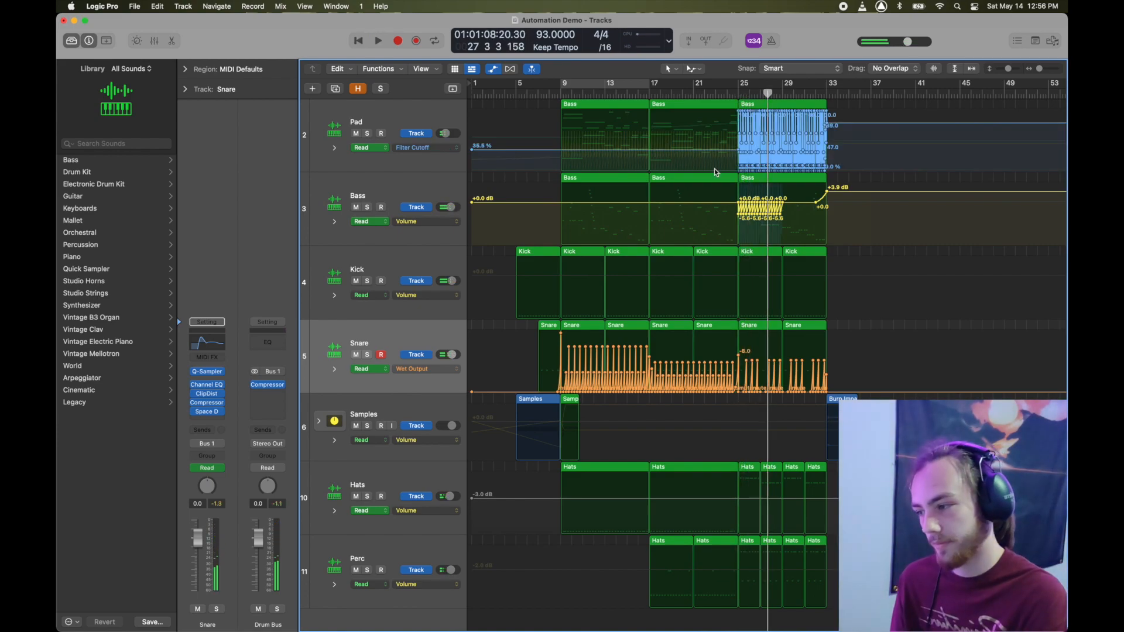
pyautogui.scroll(10, 716, 173)
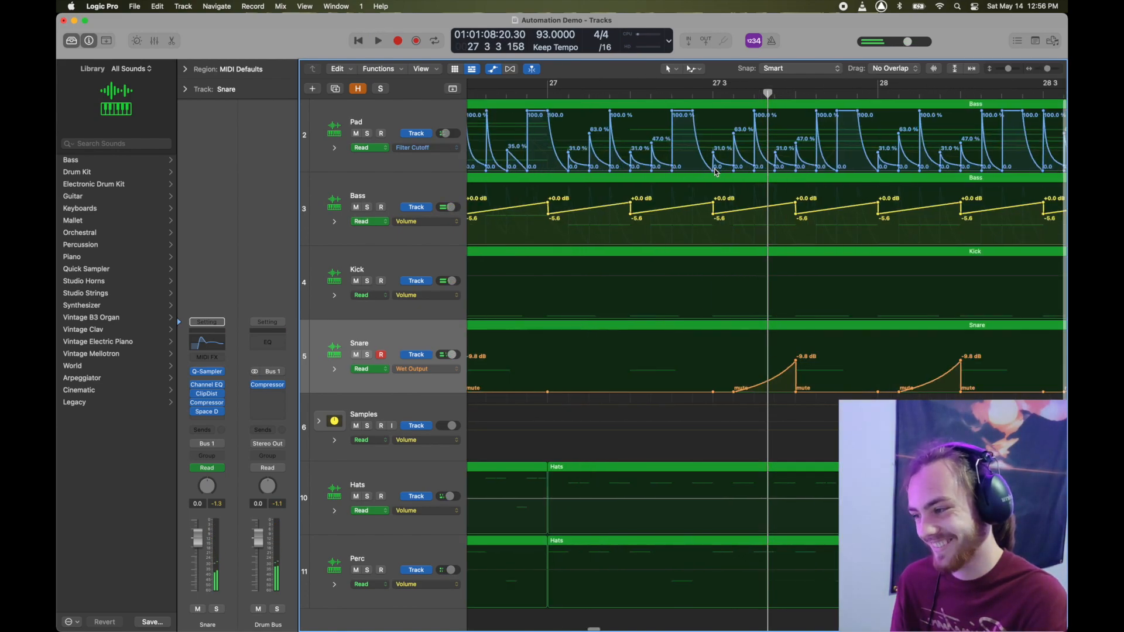
pyautogui.hscroll(-4, 717, 172)
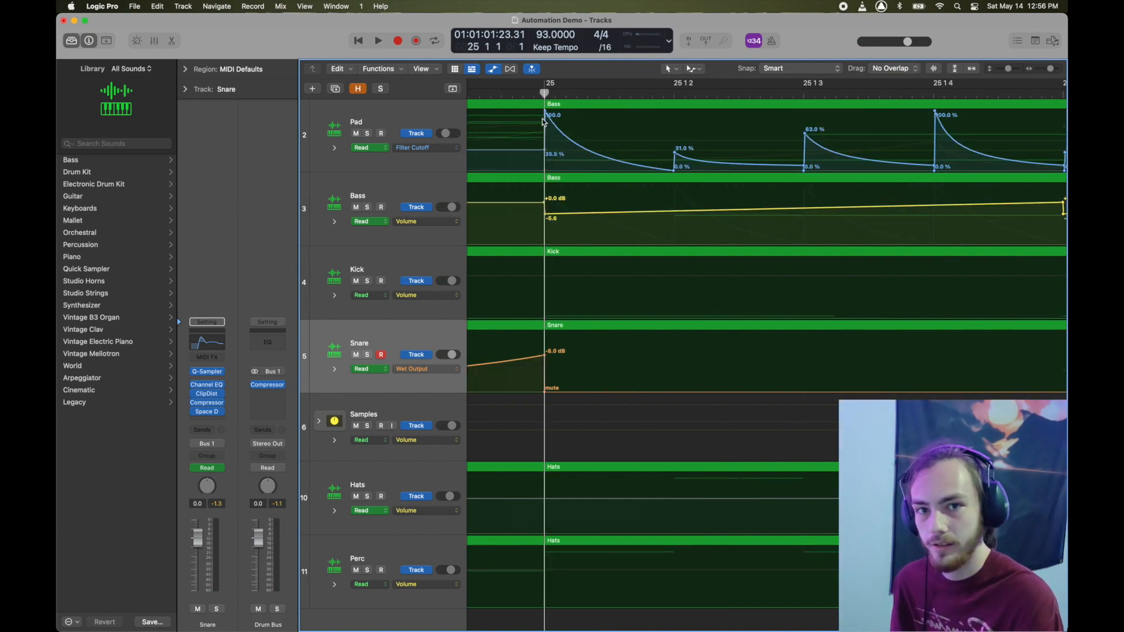
# Loop from bar 25 to the third beat and play the Pad soloed to hear its Filter Cutoff automation
pyautogui.scroll(-5, 545, 121)
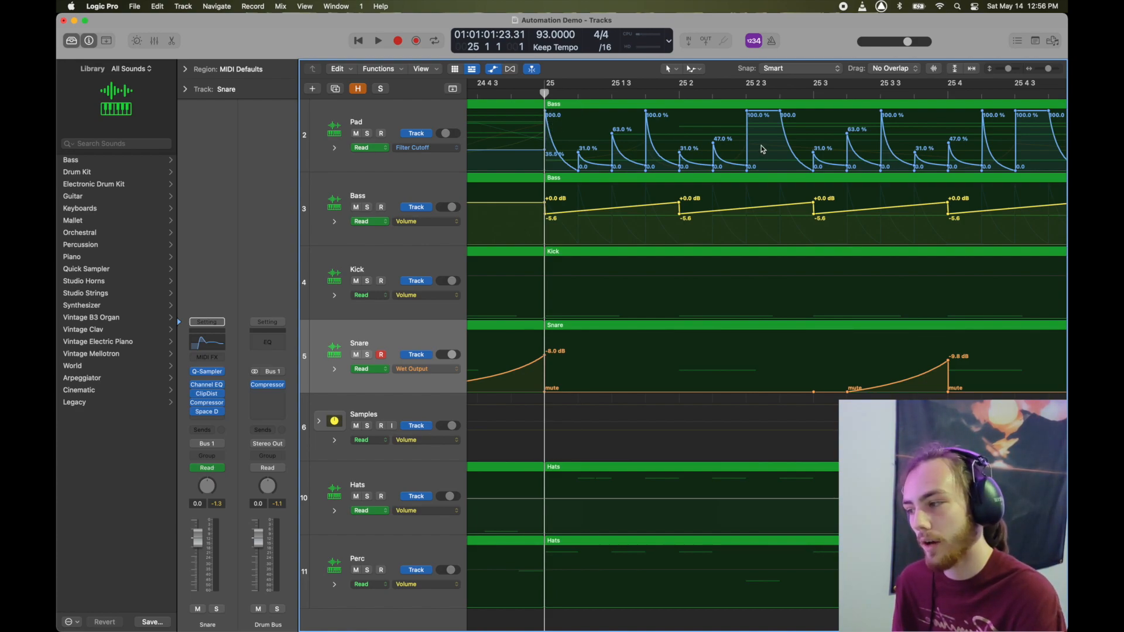
pyautogui.moveTo(815, 88); pyautogui.dragTo(543, 94)
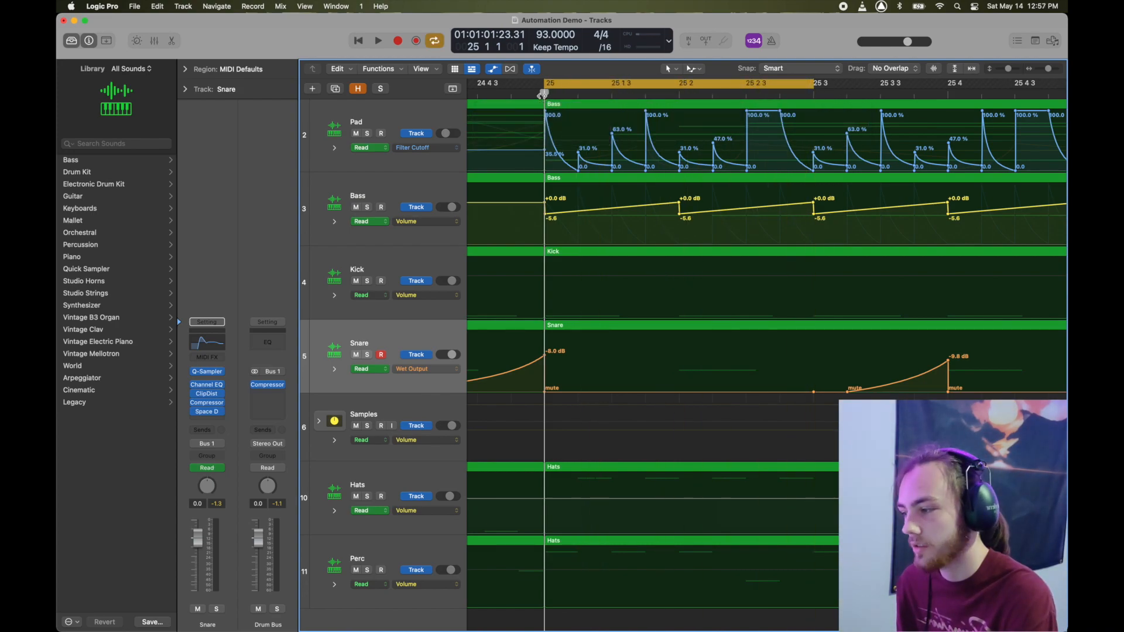
pyautogui.click(367, 133)
pyautogui.press('space')
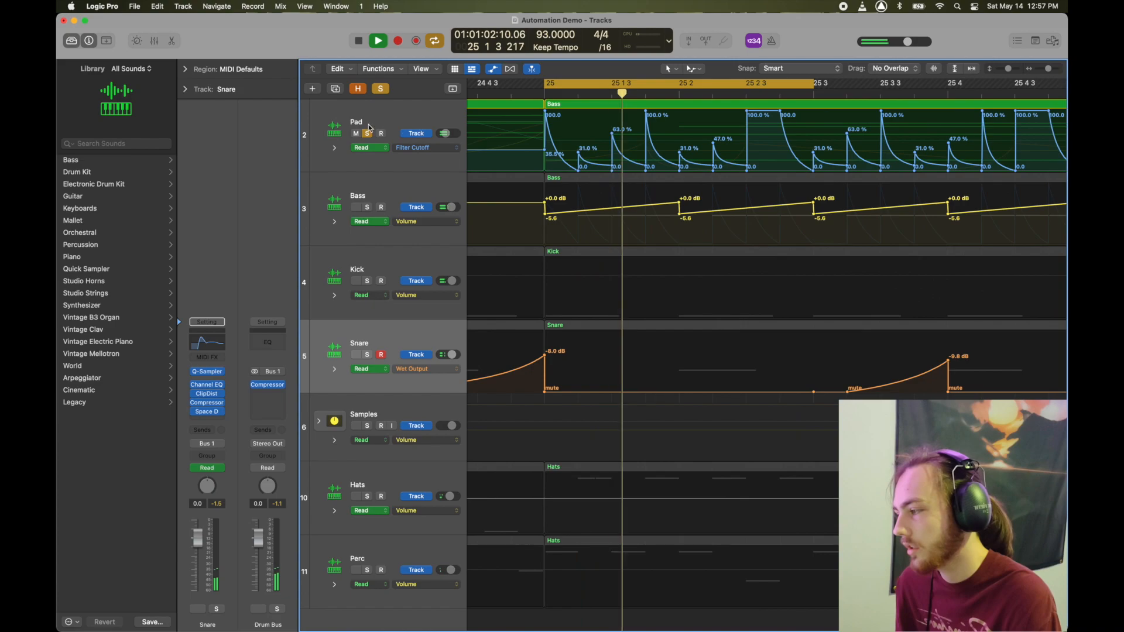
# Check which parameters are used for automation on the Pad track, leaving the displayed parameter as it is
pyautogui.click(426, 148)
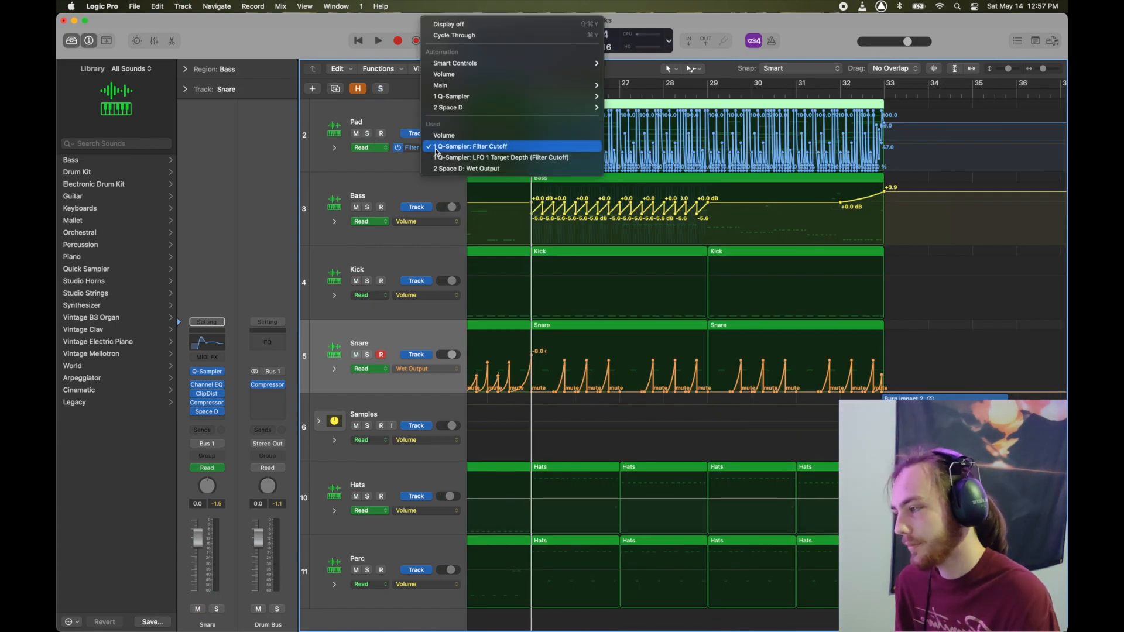
pyautogui.click(404, 173)
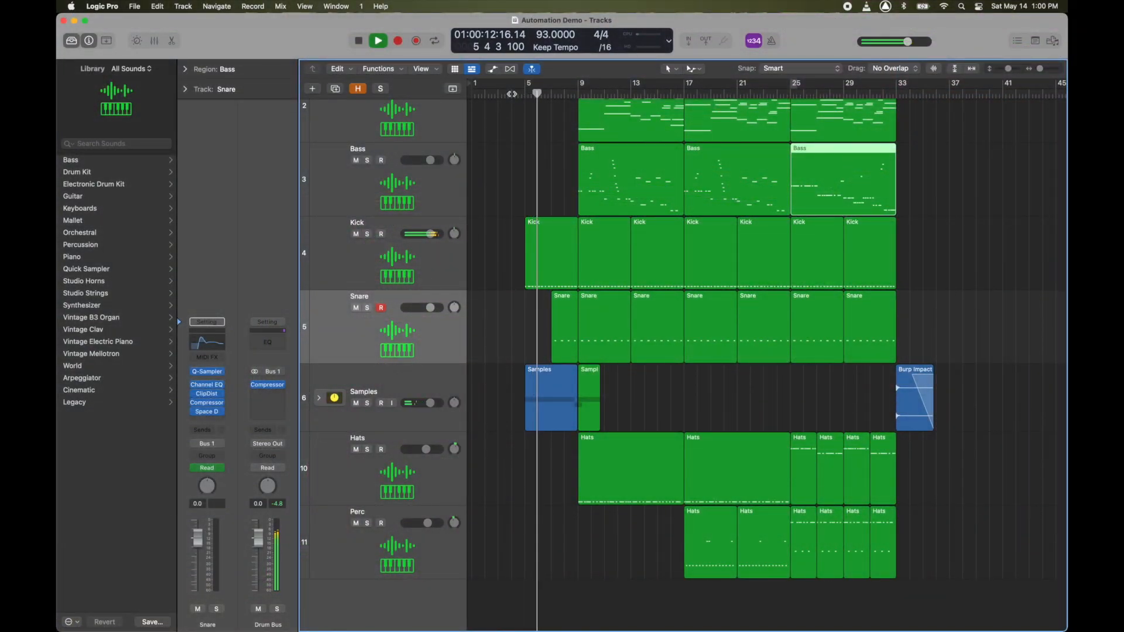
# View the arrangement from the Pad track down to Perc while the full mix plays
pyautogui.scroll(2, 512, 94)
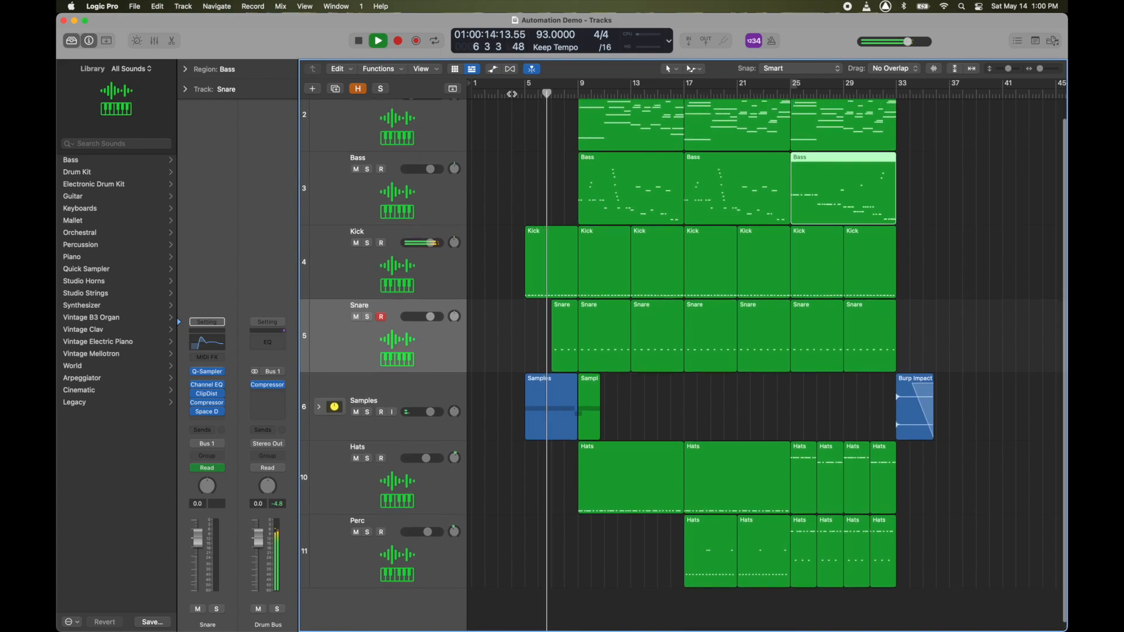
pyautogui.scroll(1, 511, 94)
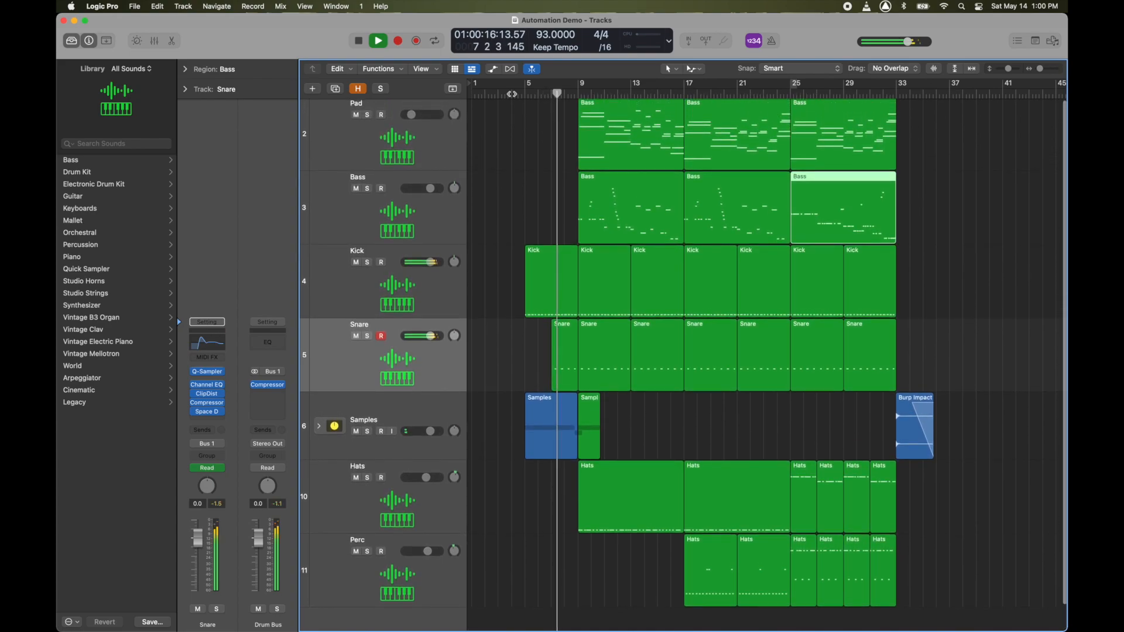